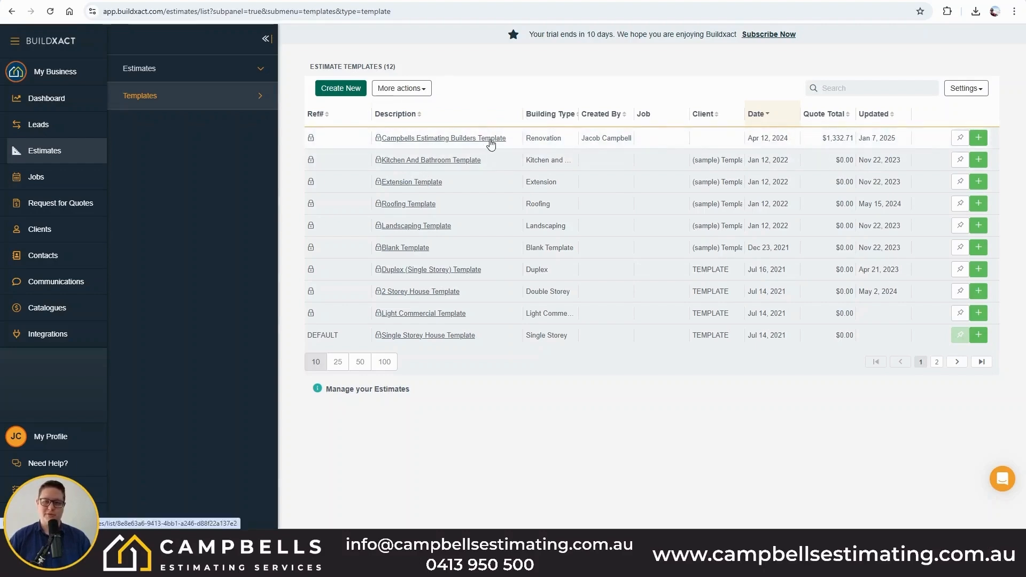
Start a new estimate from the Campbells Estimating Builders Template with the template quantities included
click(979, 140)
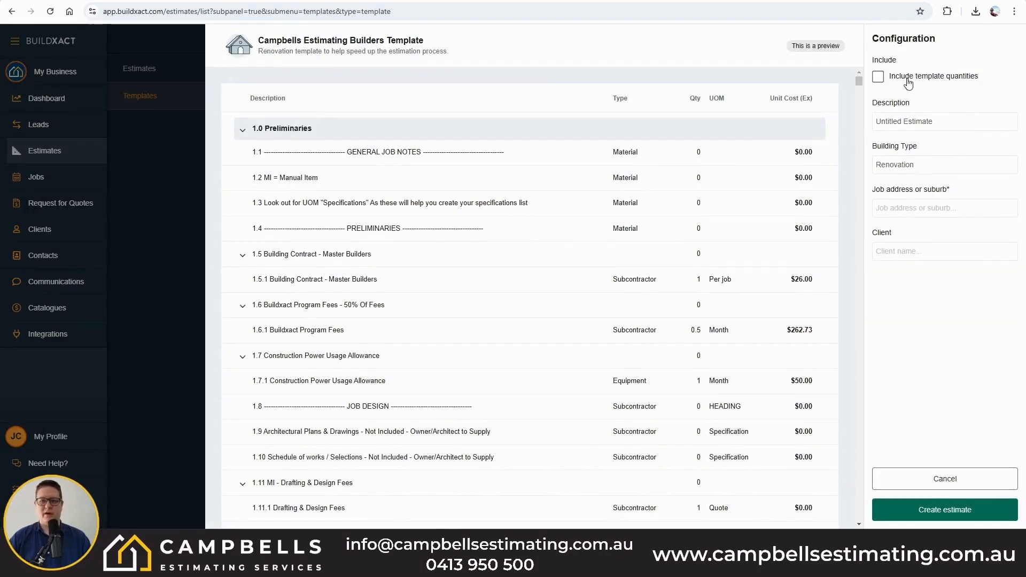
right_click(942, 74)
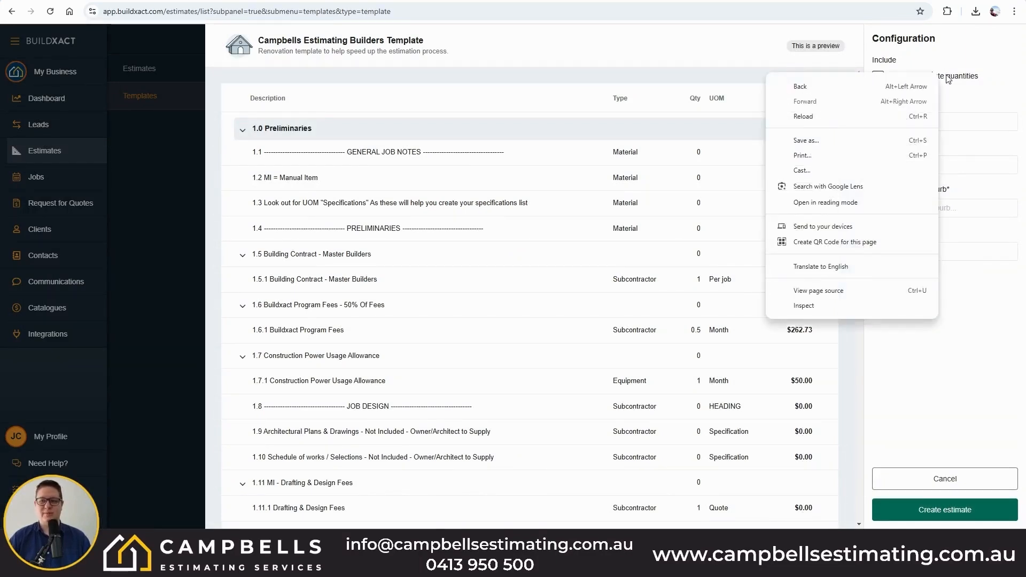
click(954, 70)
click(888, 81)
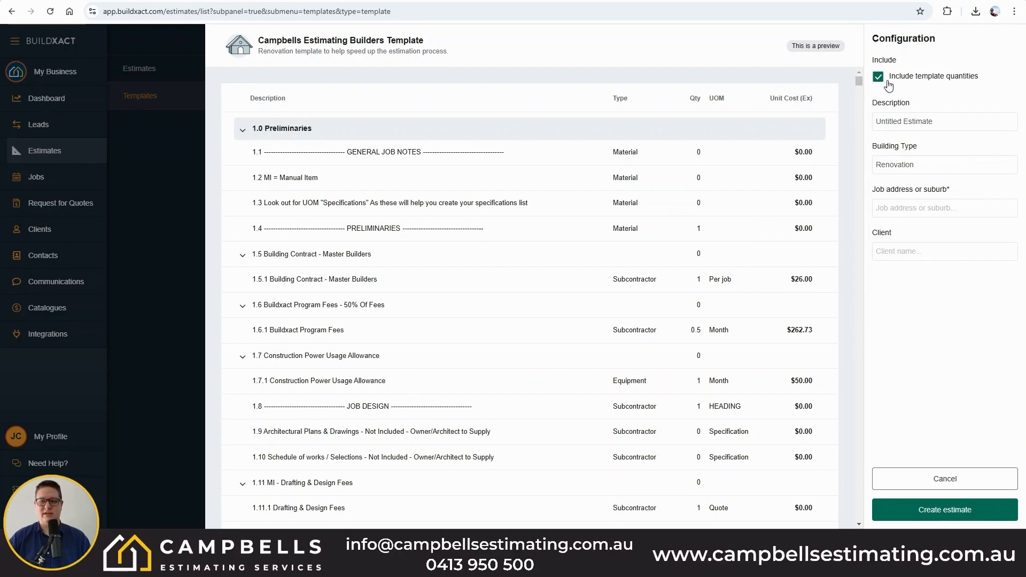
Set the new estimate's description to Test Estimate and its building type to Double storey
click(919, 122)
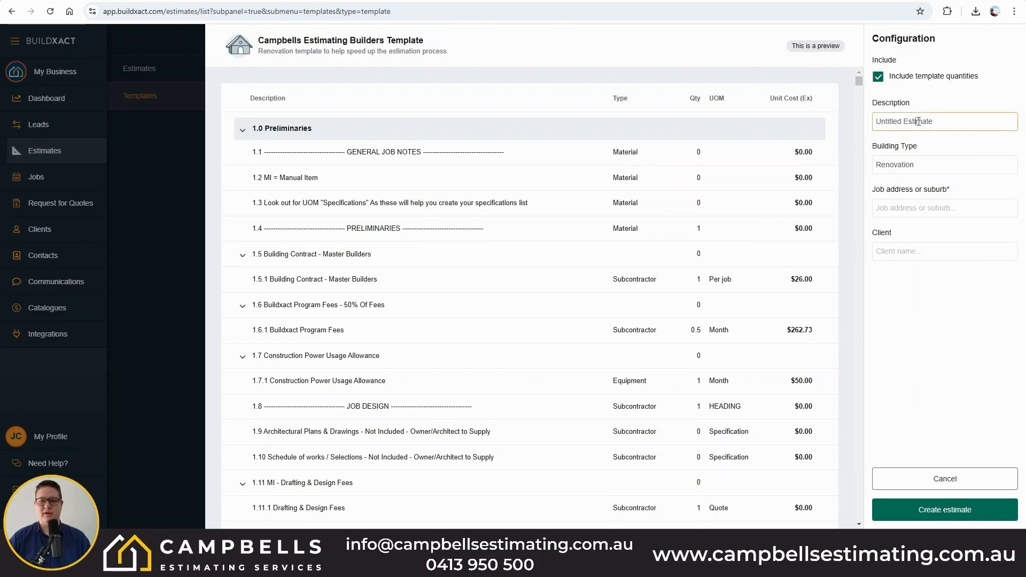
text(Test)
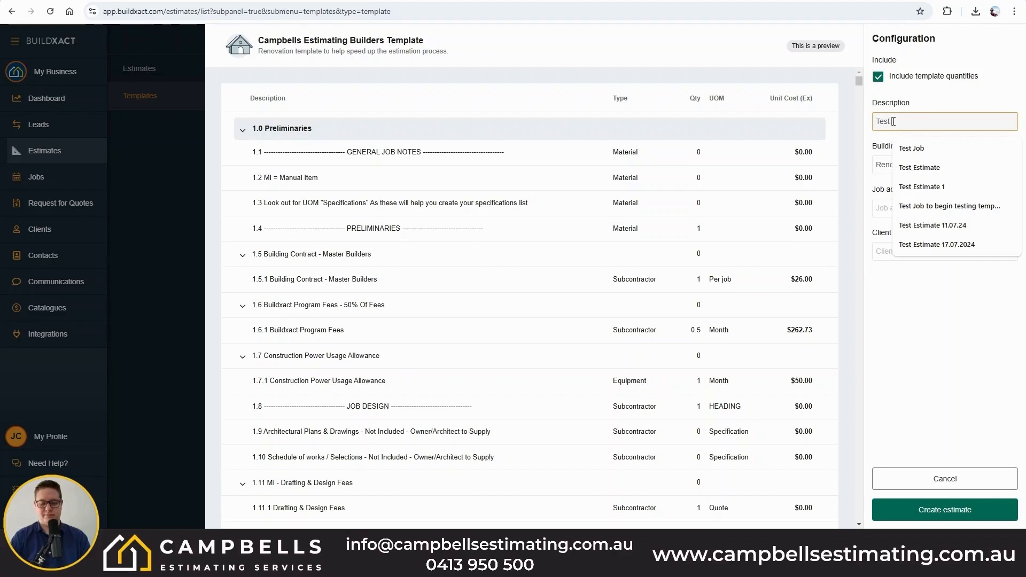
text( Estimate)
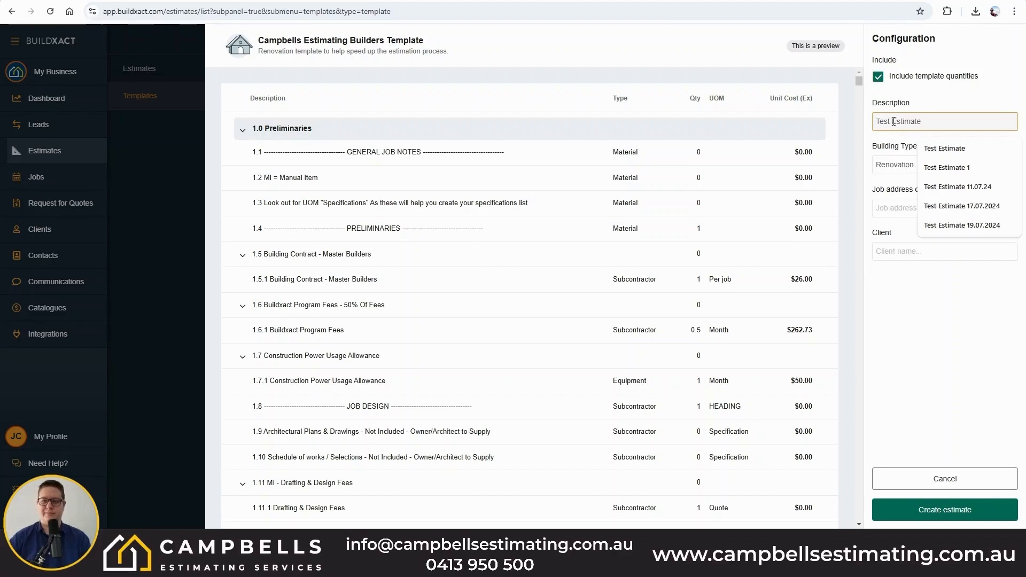
click(887, 164)
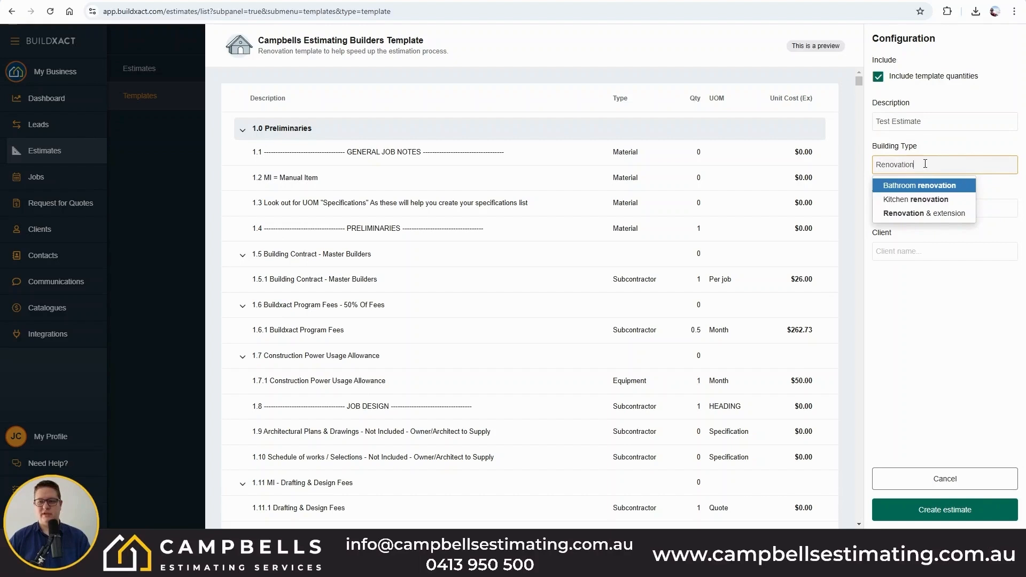
text(Doubl)
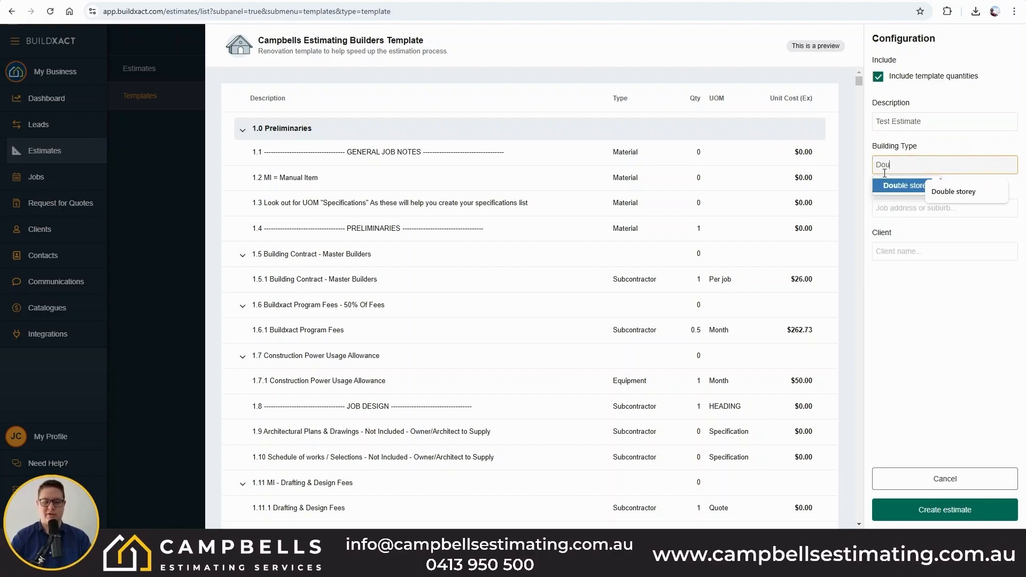
click(891, 186)
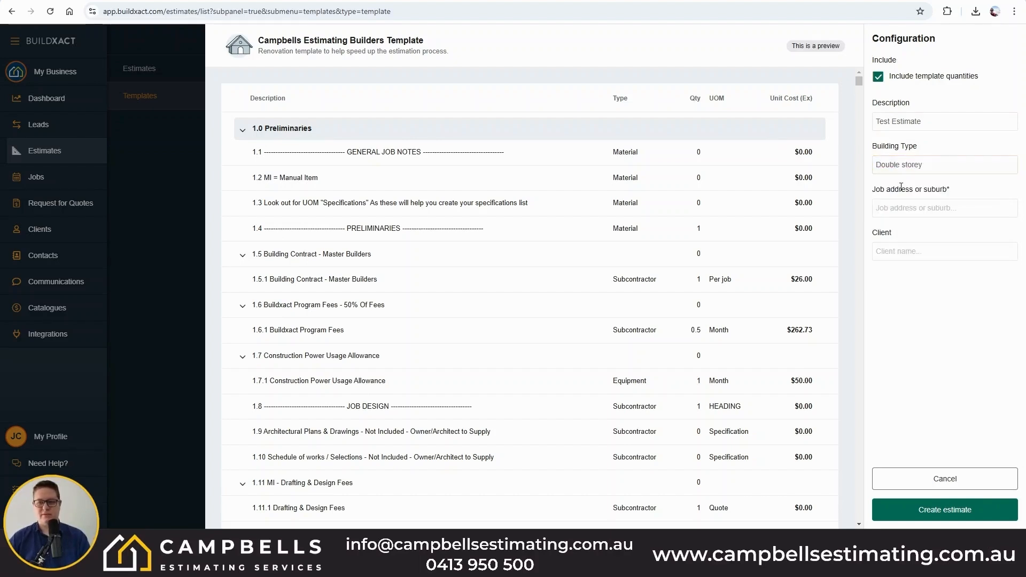
Enter the job's street address and assign the second sample client to the estimate
click(906, 209)
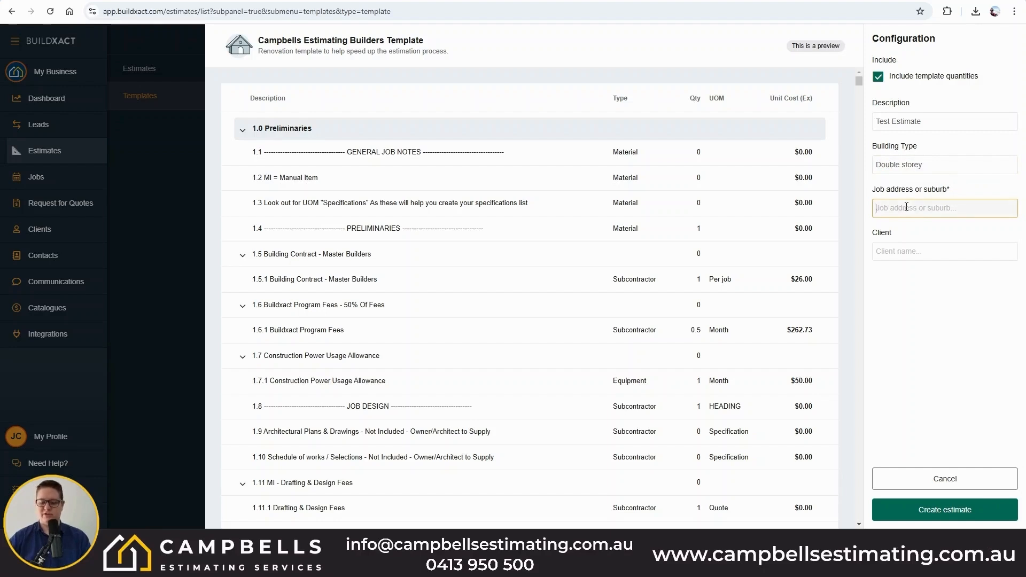
text(123 T)
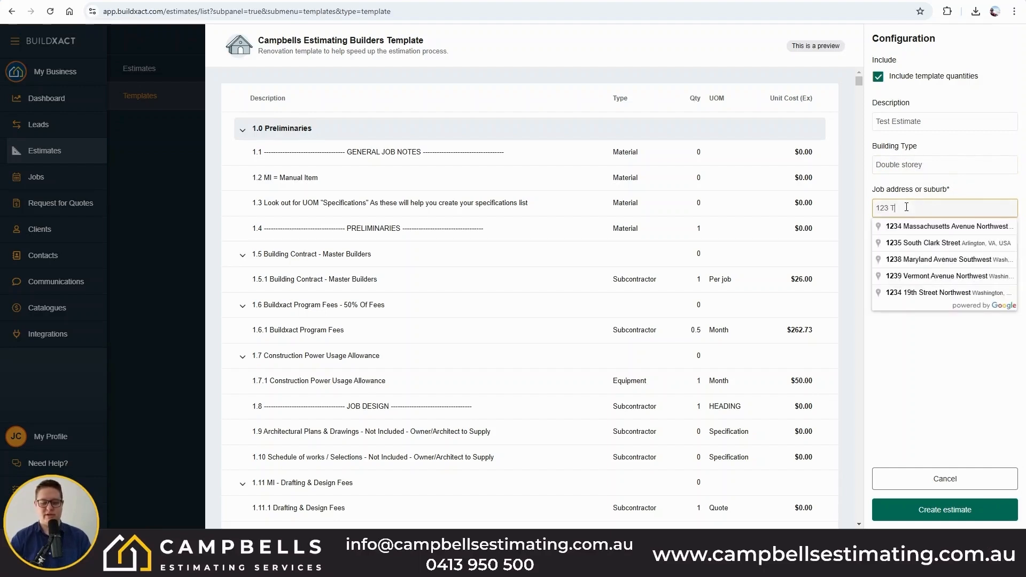
text(est St)
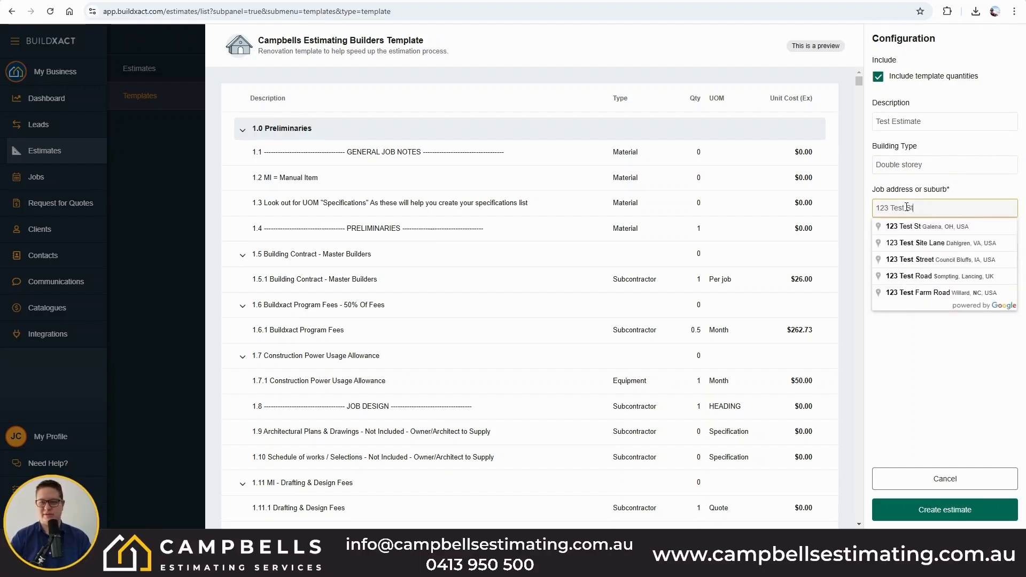
text(reet)
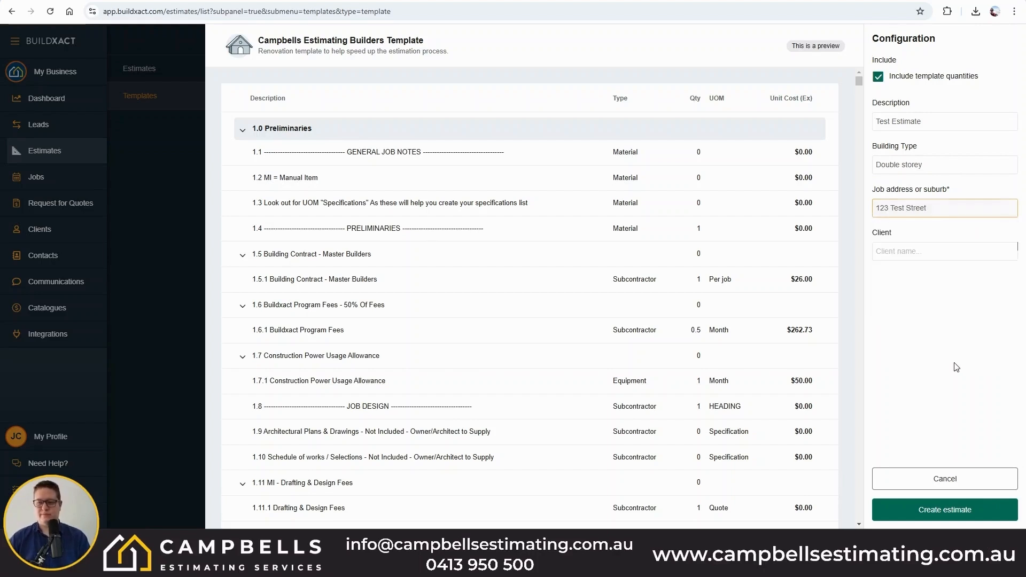
click(909, 255)
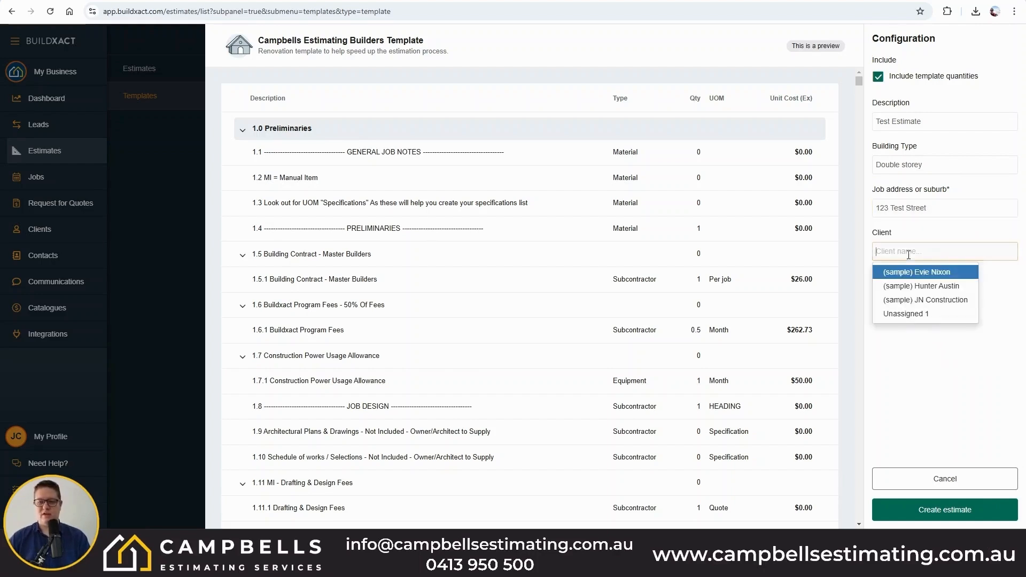
click(940, 288)
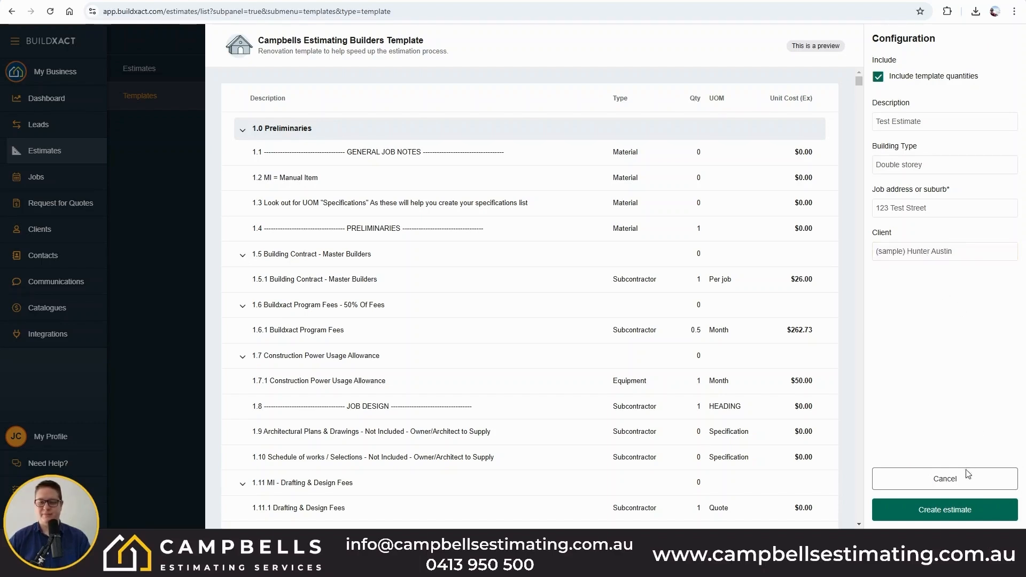
Create the estimate from the configured template and keep waiting for its page to load
click(955, 519)
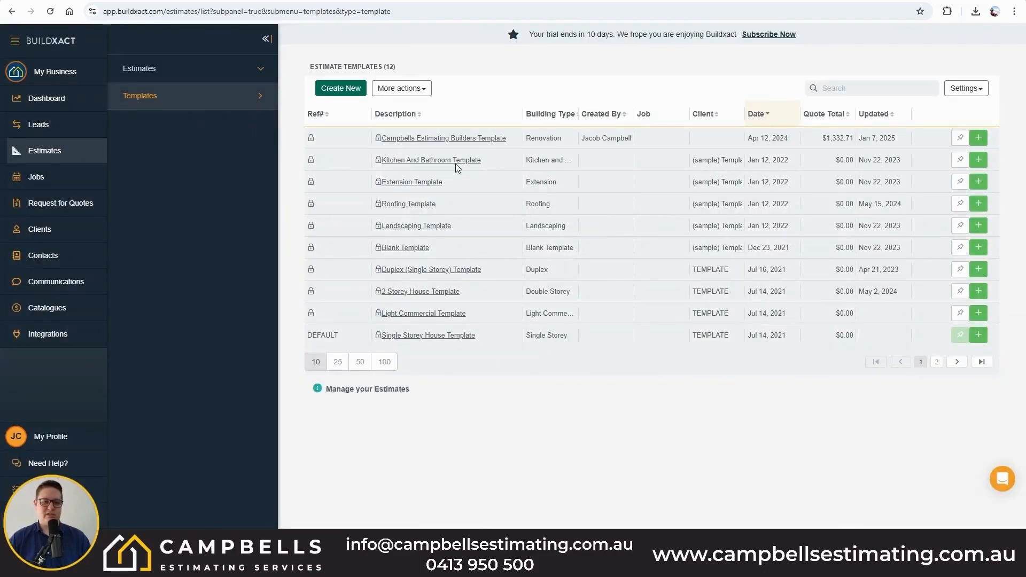
click(160, 97)
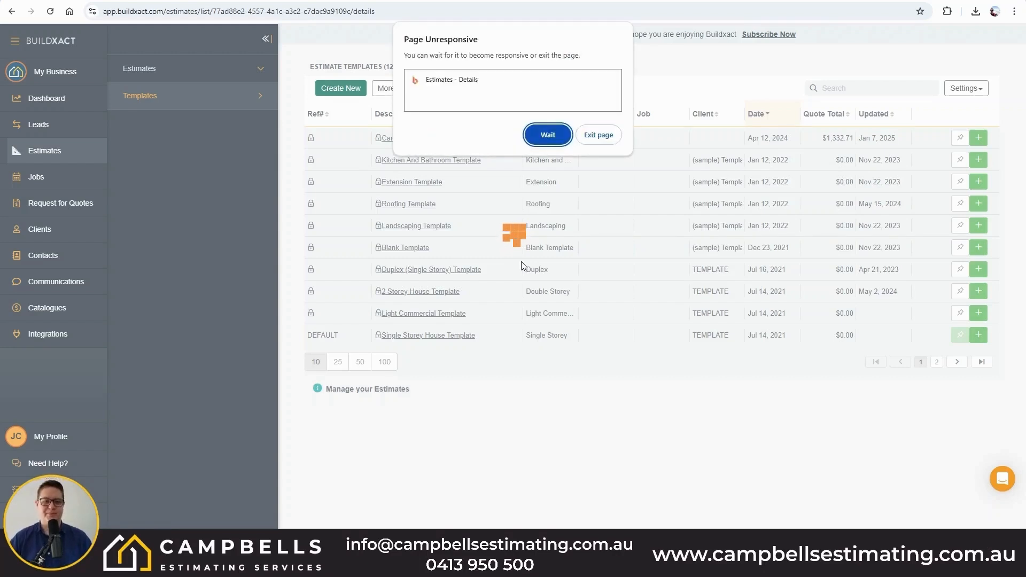
click(548, 133)
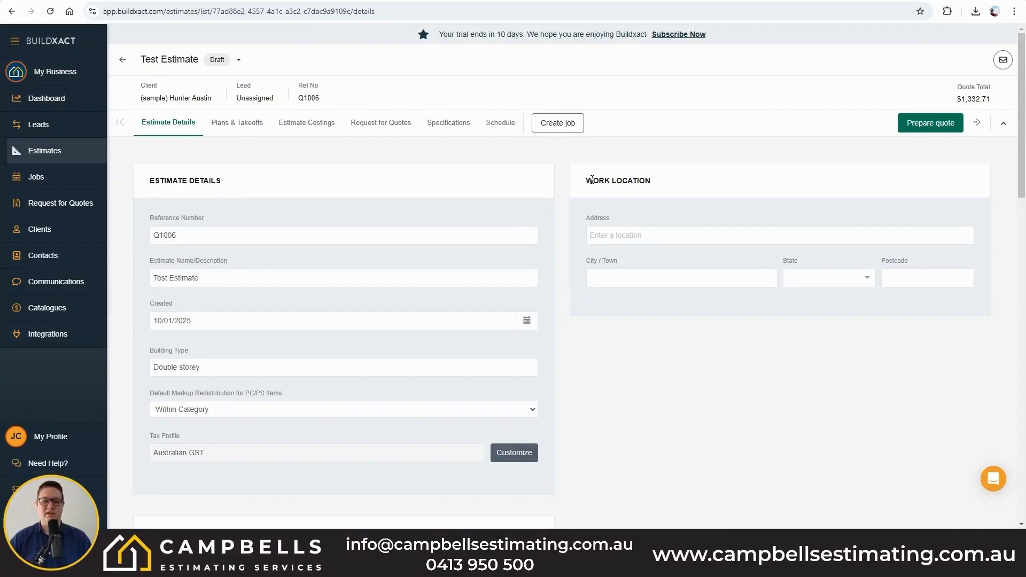
Review the estimate's details page, including client details, lead, notes, client portal, documents and versioning sections
scroll(646, 227, down, 6)
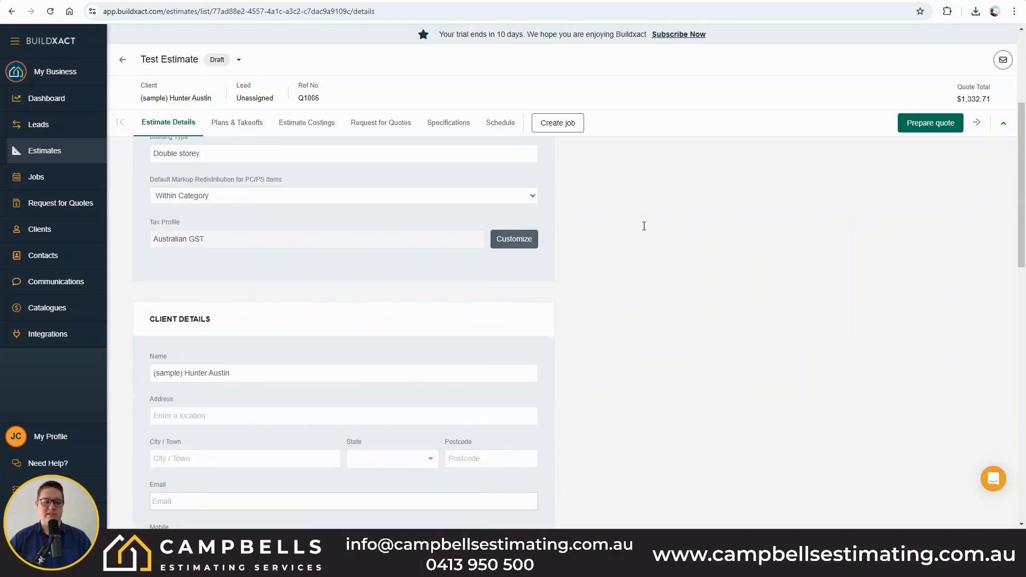
scroll(254, 227, down, 5)
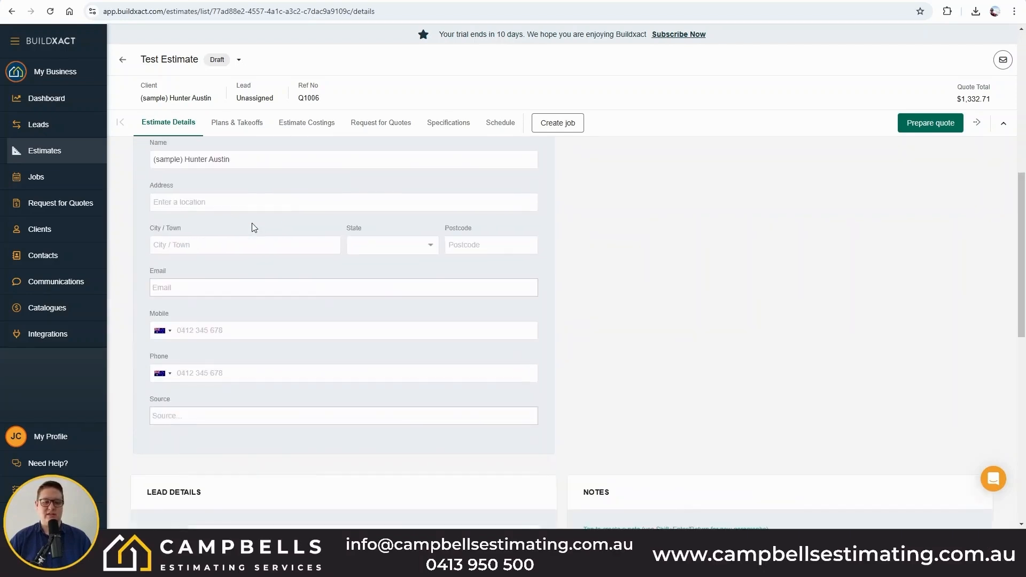
scroll(254, 227, down, 1)
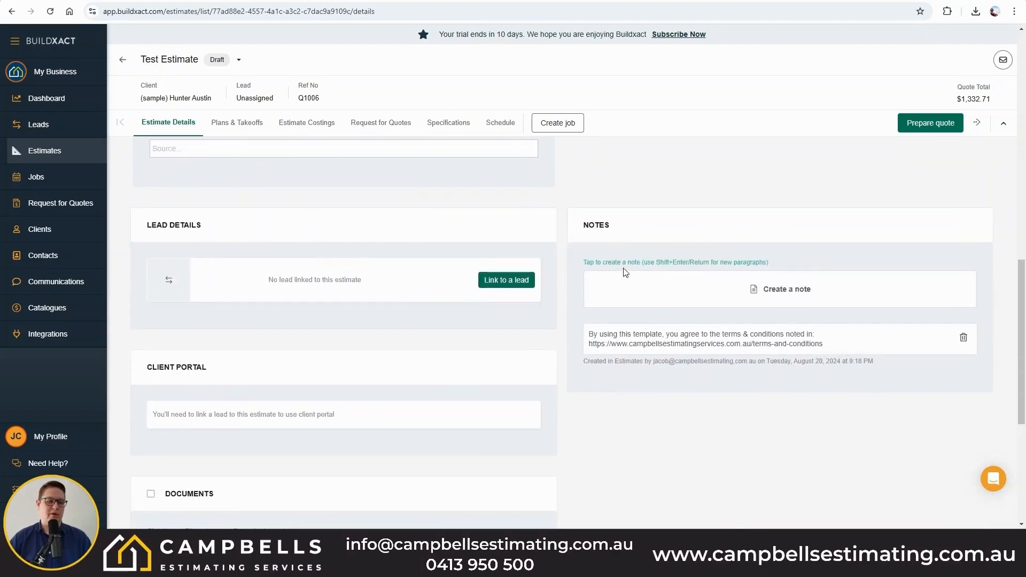
scroll(181, 223, down, 1)
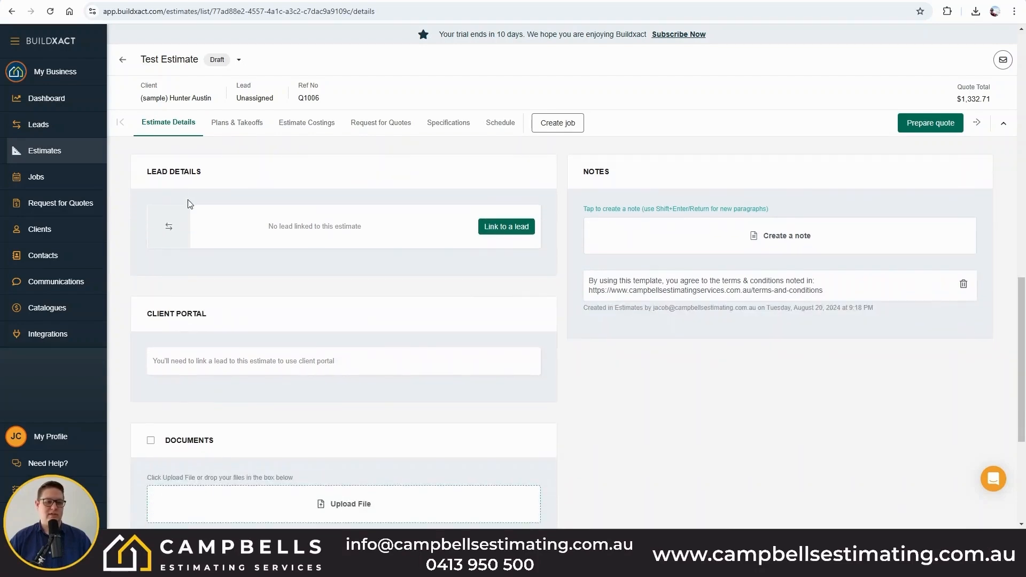
scroll(231, 244, down, 2)
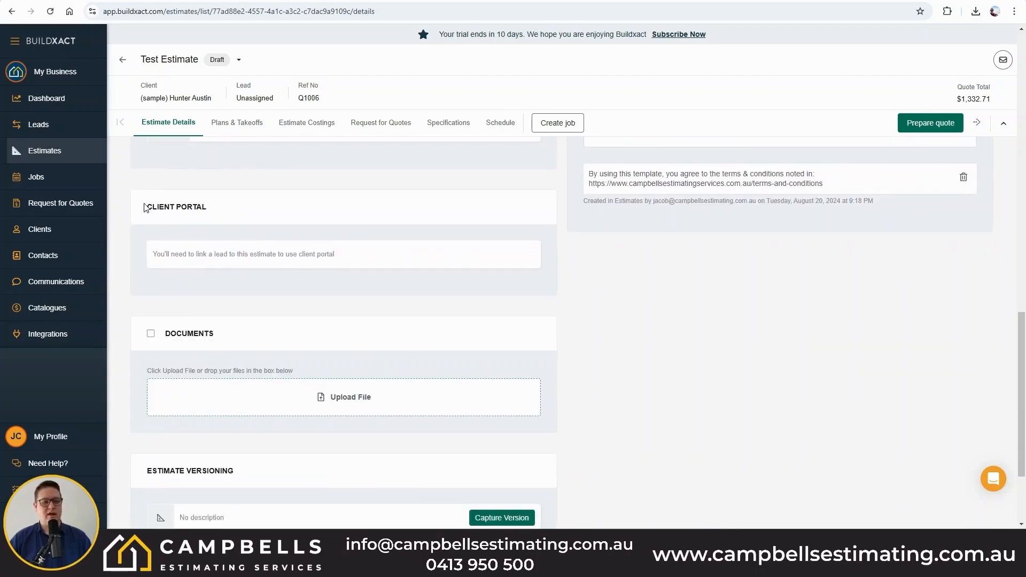
scroll(188, 202, down, 1)
scroll(188, 202, down, 1)
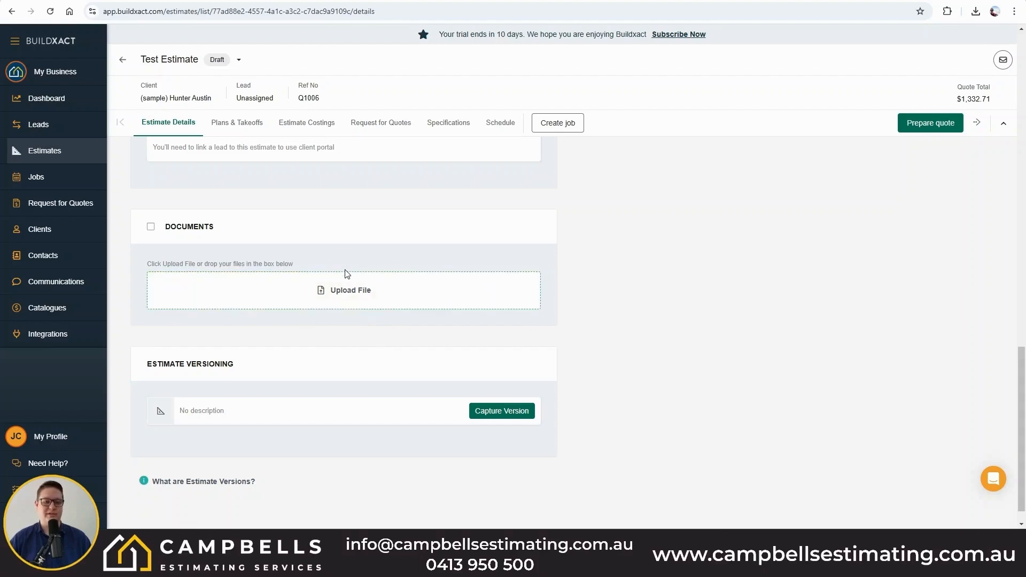
scroll(348, 265, up, 15)
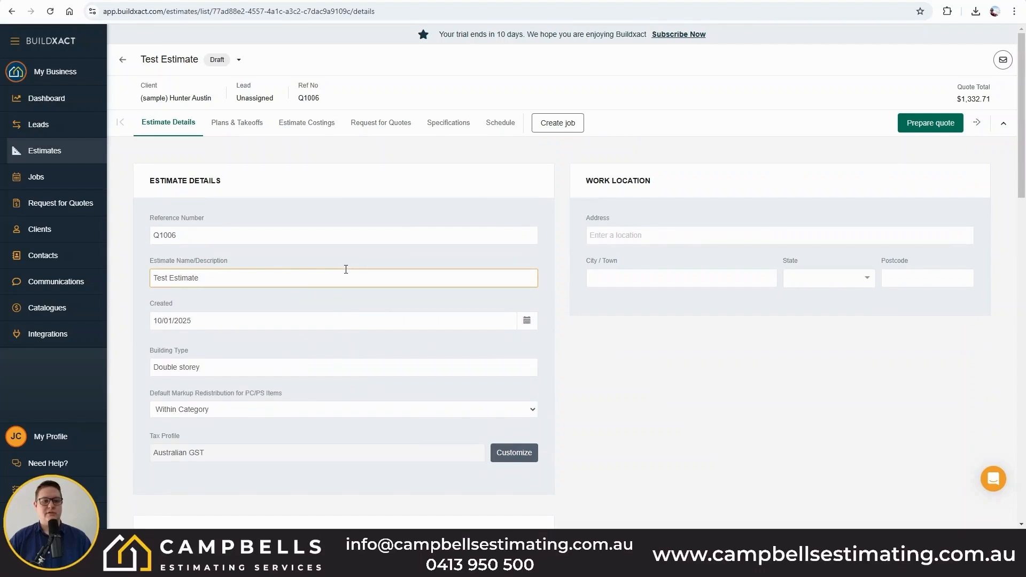
Delete the Ground Floor and Elevation sample plans from the estimate's Plans & Takeoffs
click(233, 122)
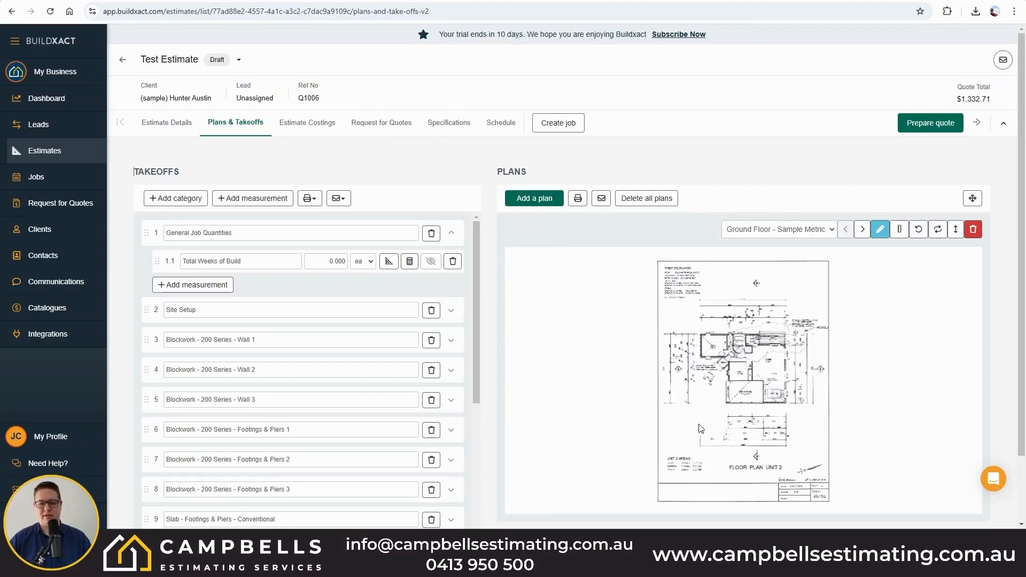
click(974, 230)
click(622, 304)
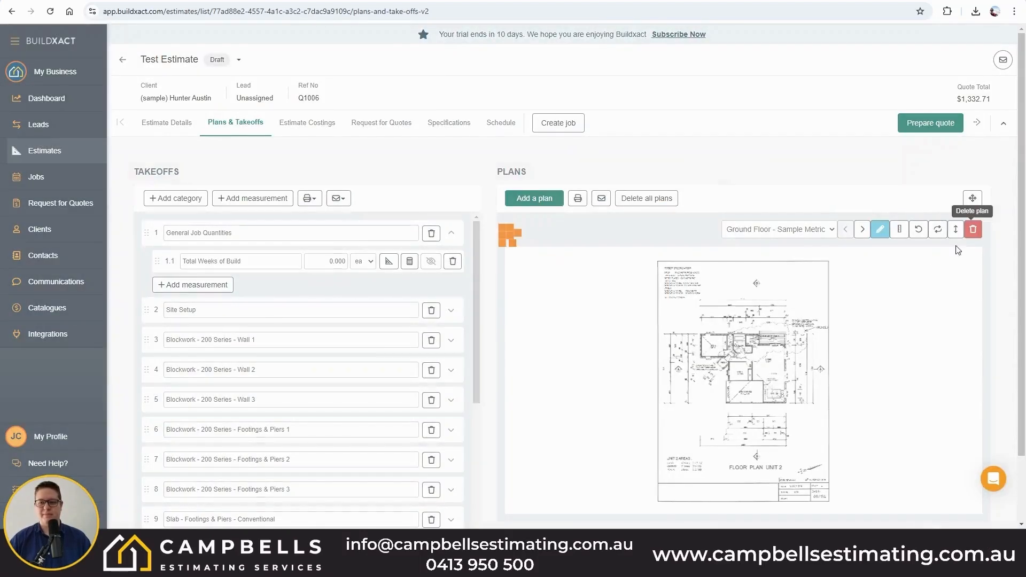
click(976, 239)
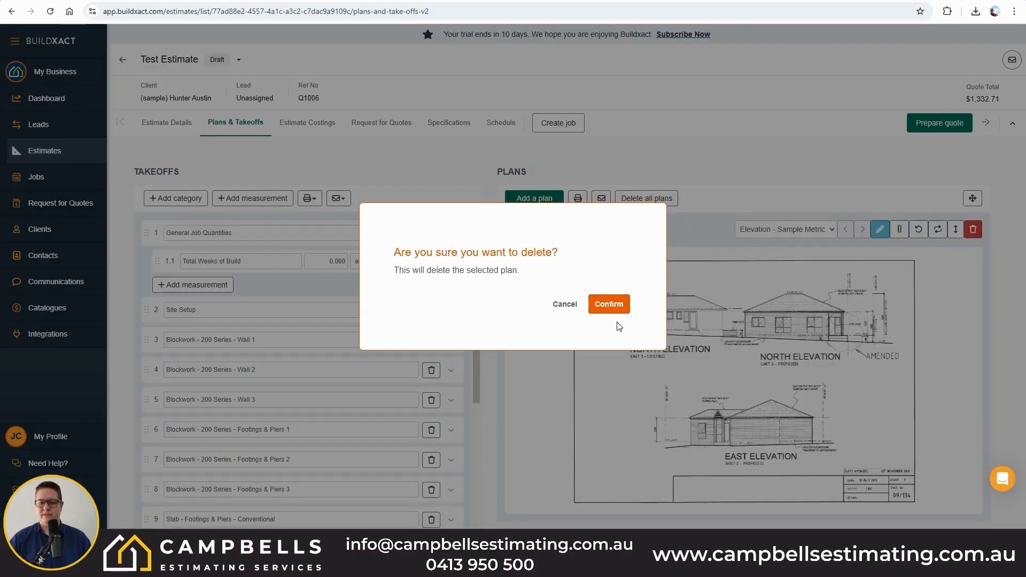
click(622, 305)
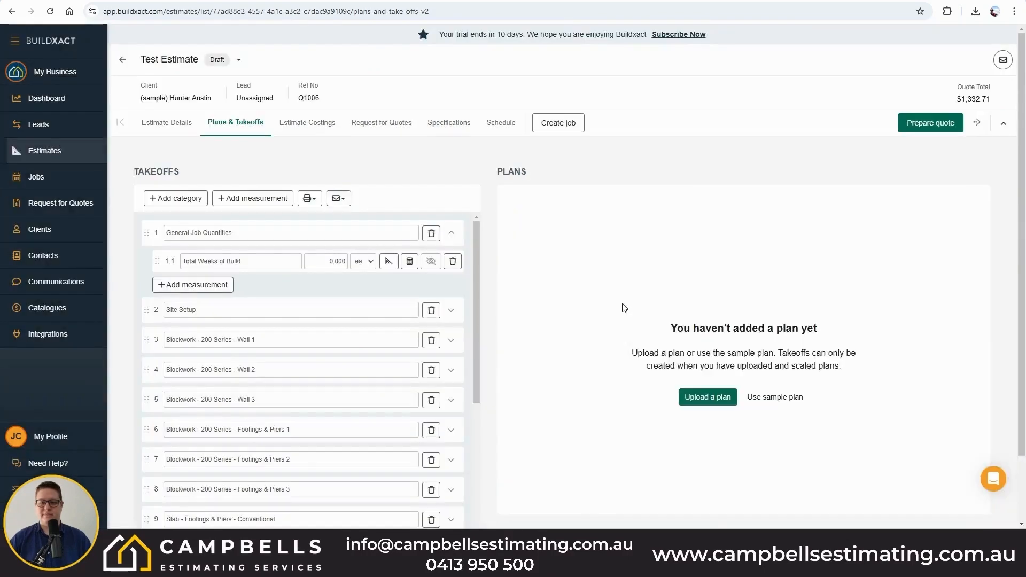
Upload Plans.pdf to the estimate and import all of its pages as plans
click(708, 401)
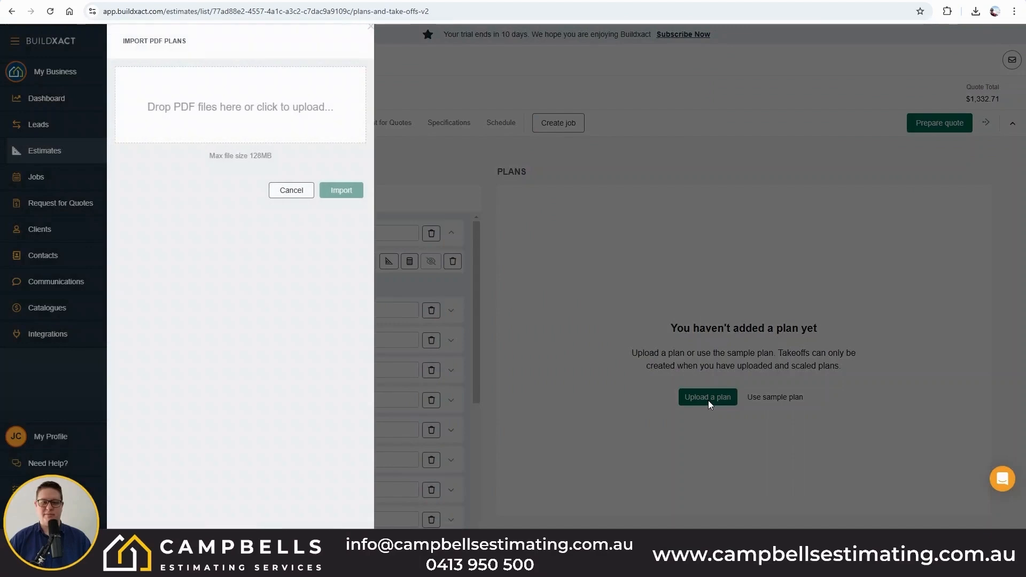
drag(555, 142, 275, 120)
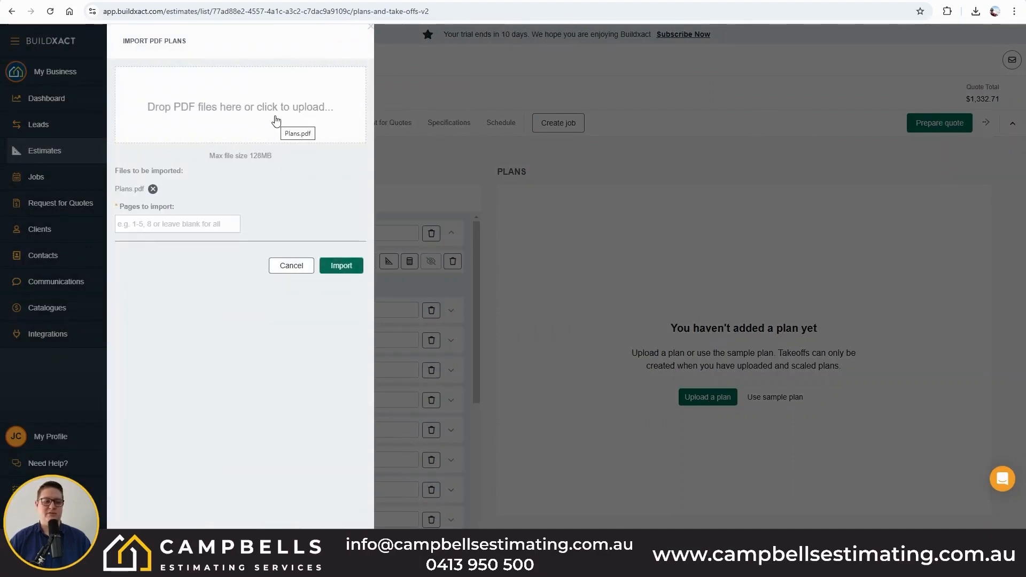
click(341, 265)
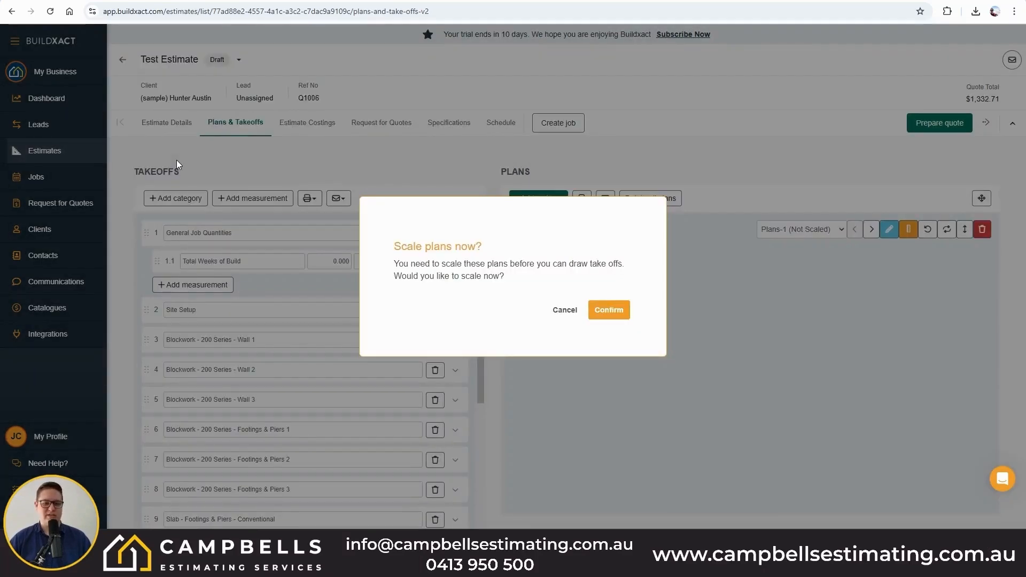
Accept scaling the imported plans now and delete the Plans-1 general notes sheet
click(616, 310)
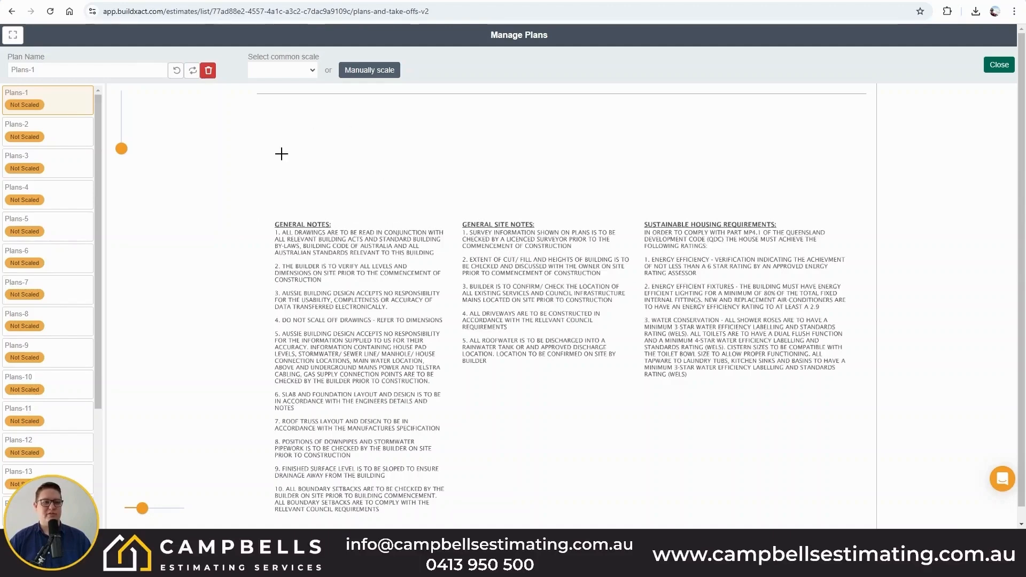
click(208, 72)
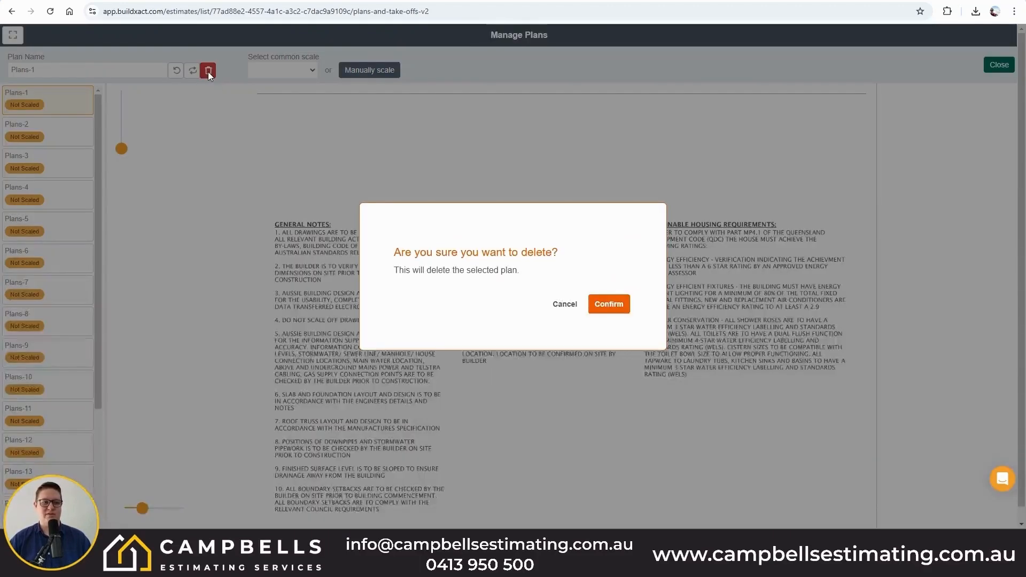
click(616, 310)
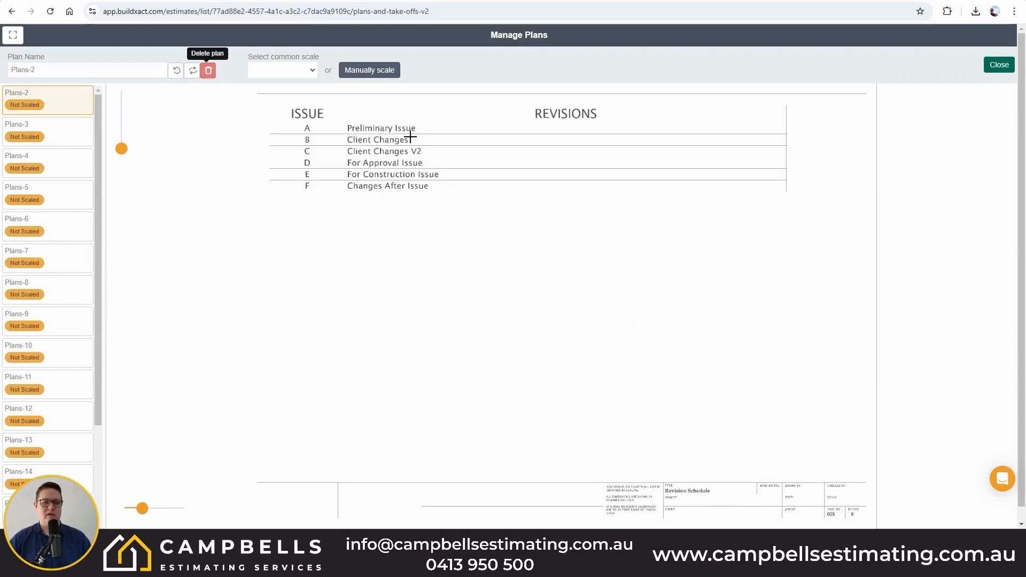
Delete the Plans-2 revision schedule sheet and rename the Plans-3 sheet as Site Plan
click(209, 70)
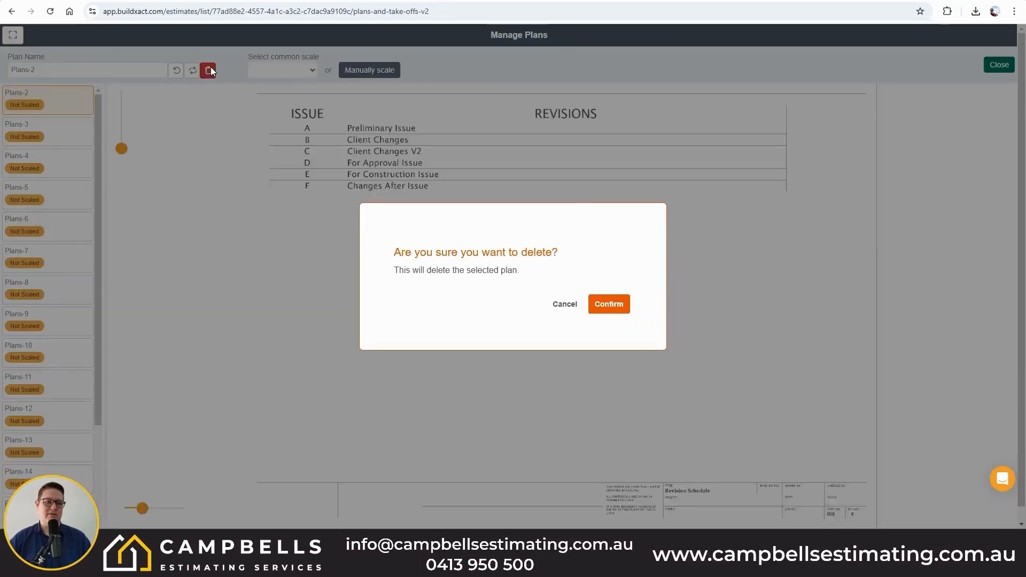
click(615, 310)
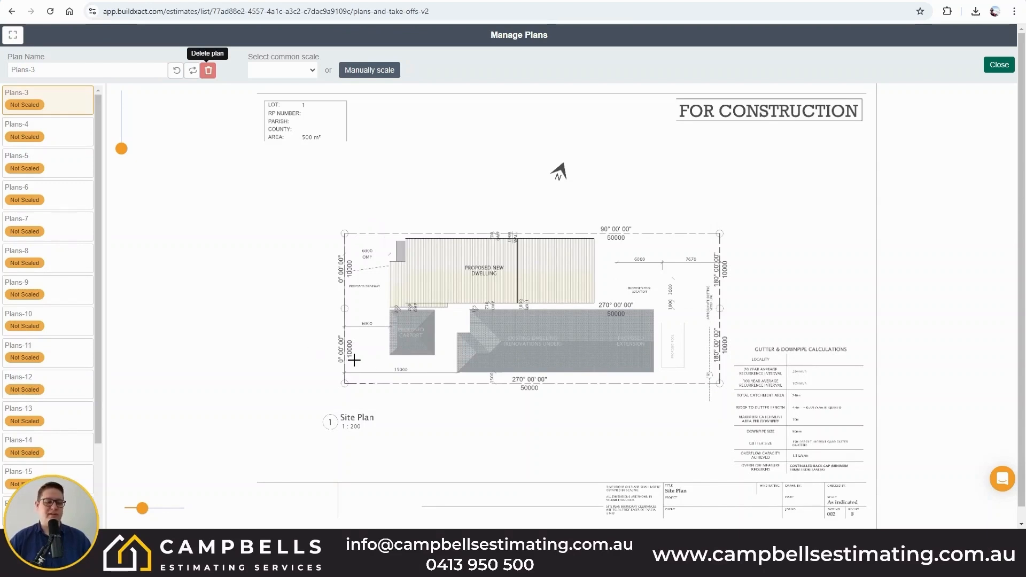
triple_click(33, 70)
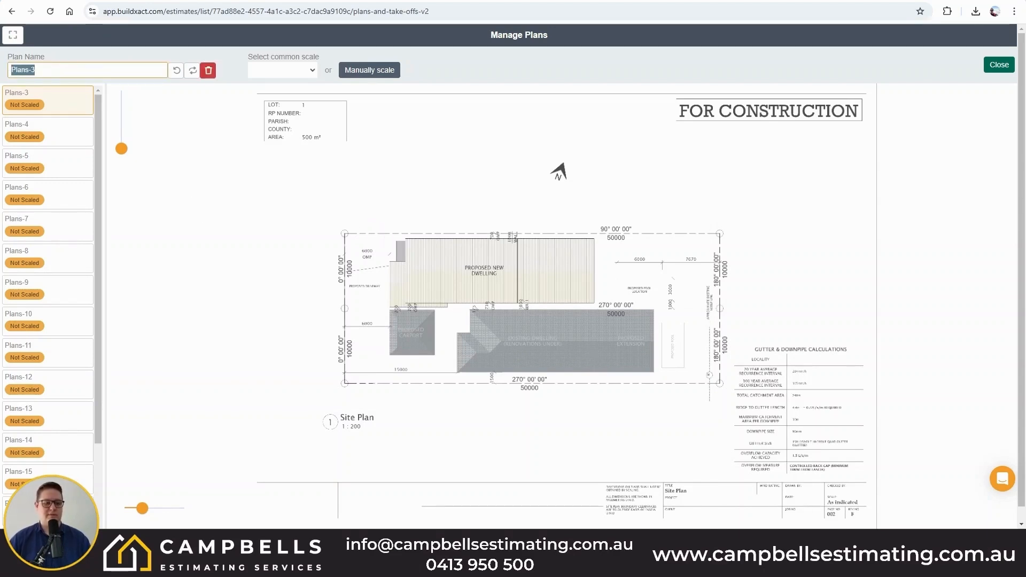
text(Site Pl)
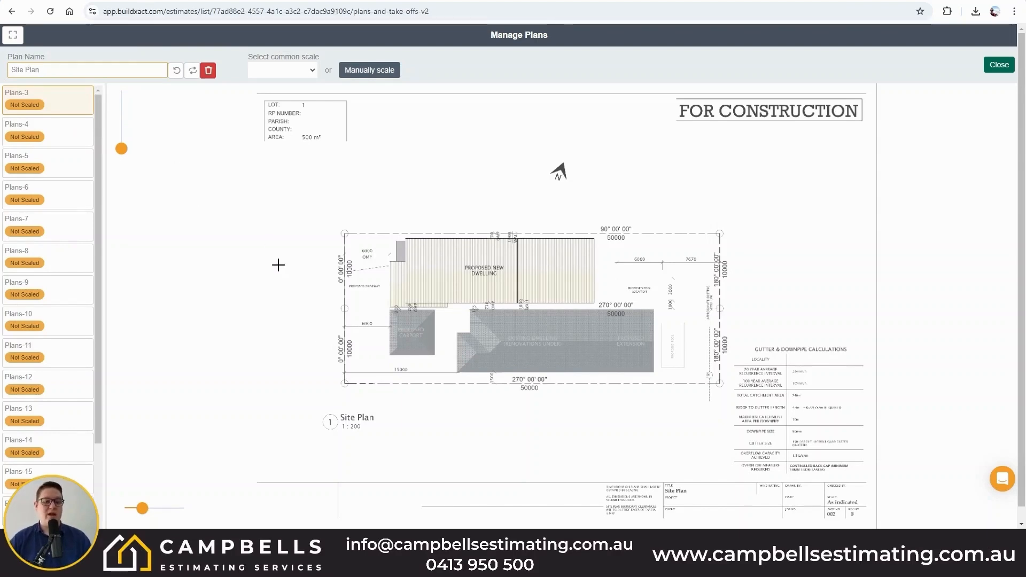
Apply the common scale 1:200 to the Site Plan only and accept responsibility for its validity
click(311, 70)
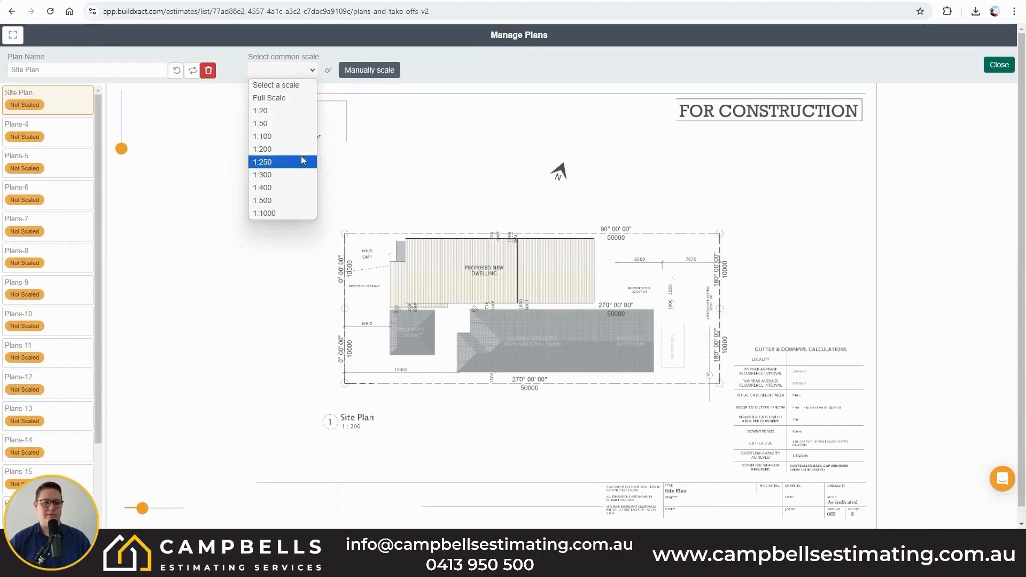
click(269, 152)
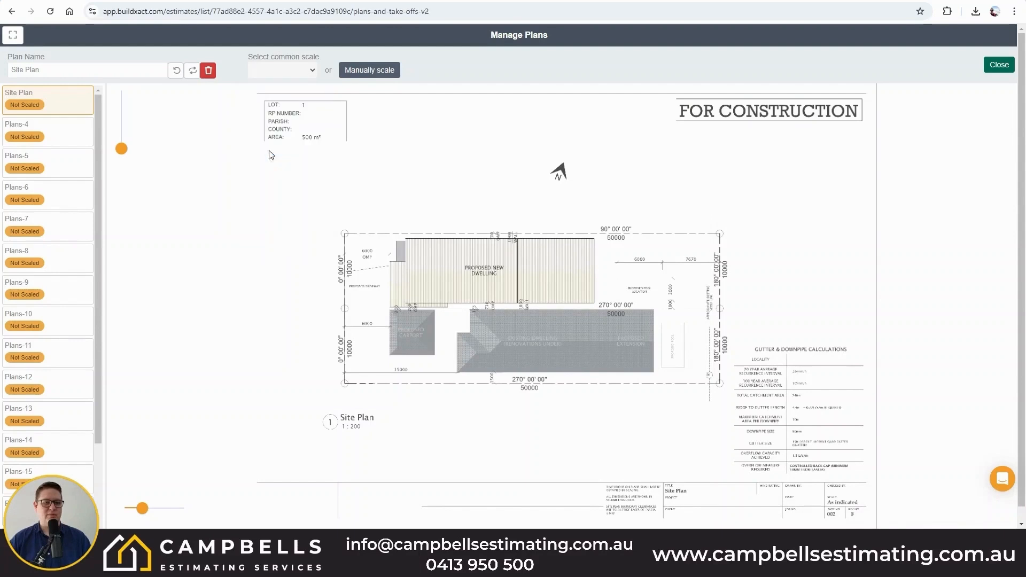
click(357, 71)
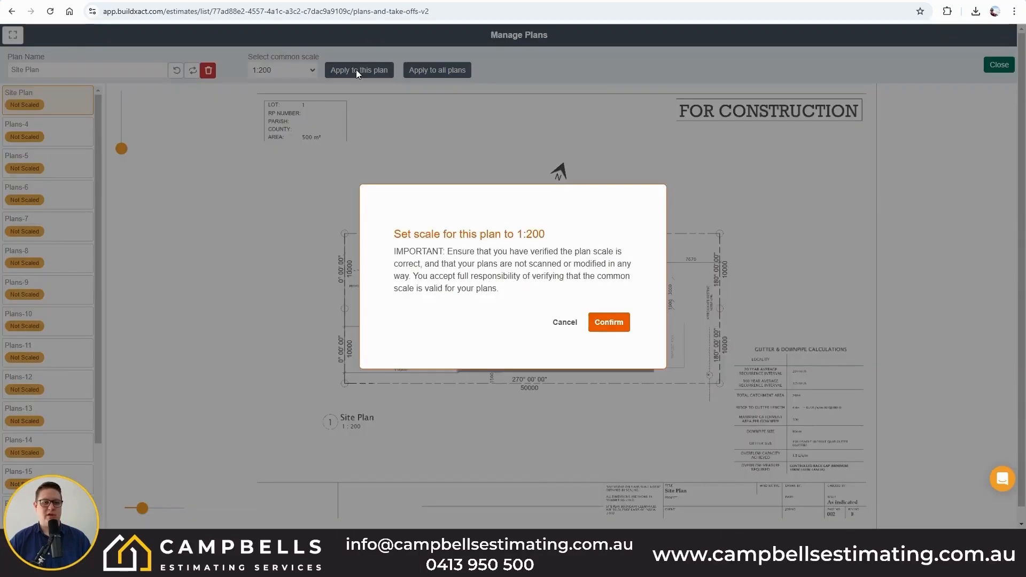
click(608, 323)
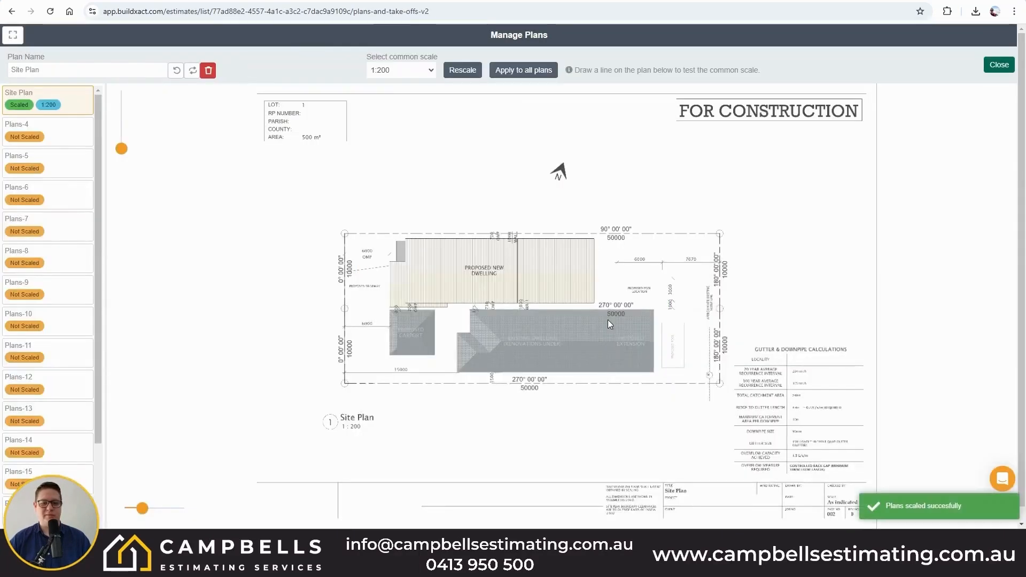
Test the Site Plan's scale with a line along the 6000 dimension between the boundary and the proposed carport
scroll(369, 394, up, 3)
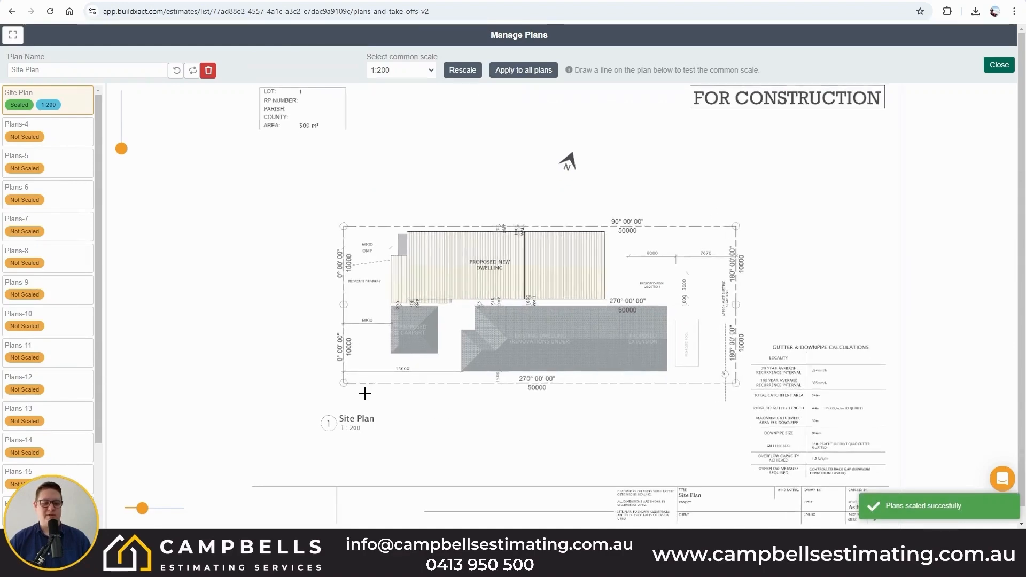
scroll(351, 319, up, 5)
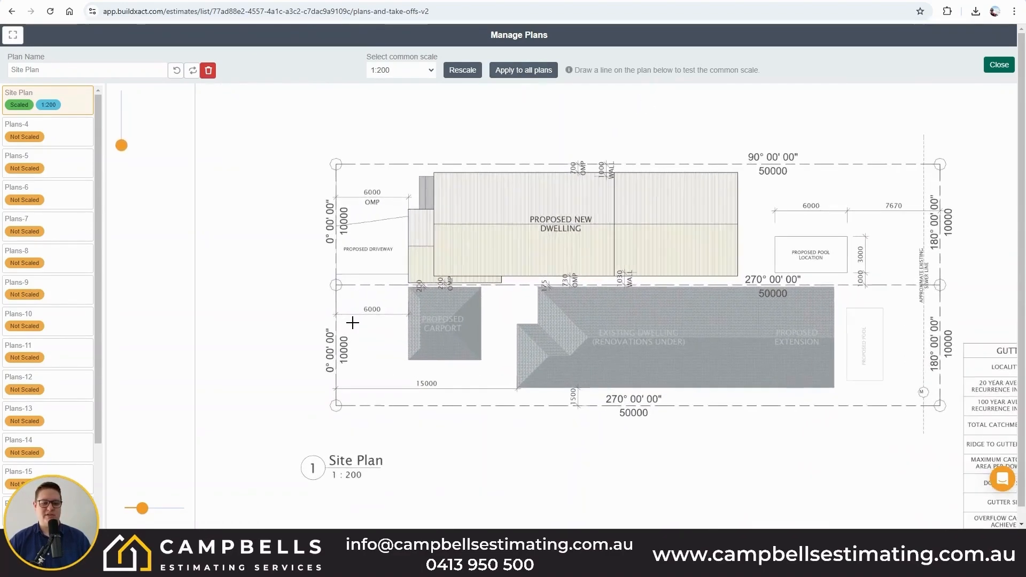
scroll(353, 323, up, 5)
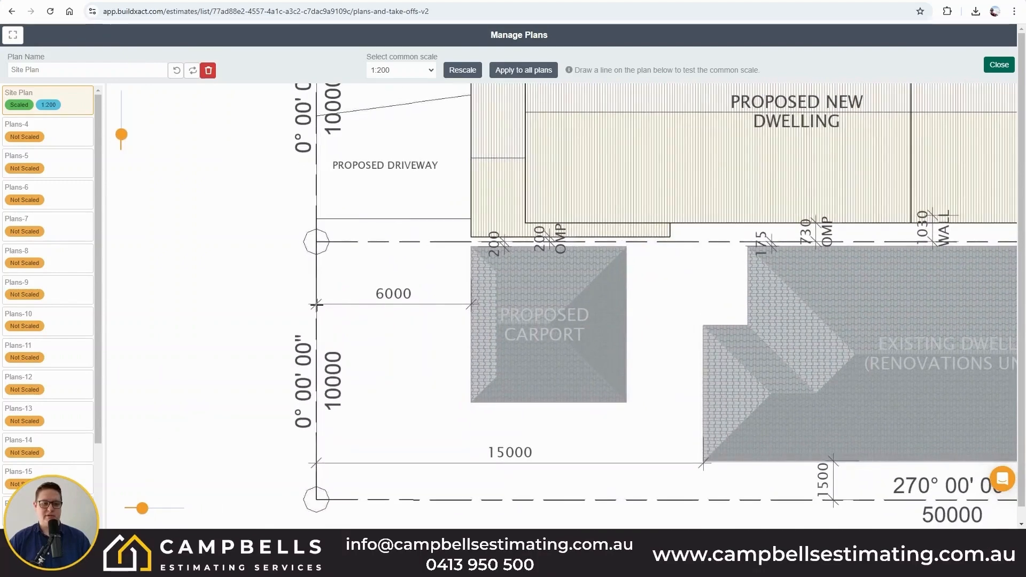
drag(315, 305, 470, 304)
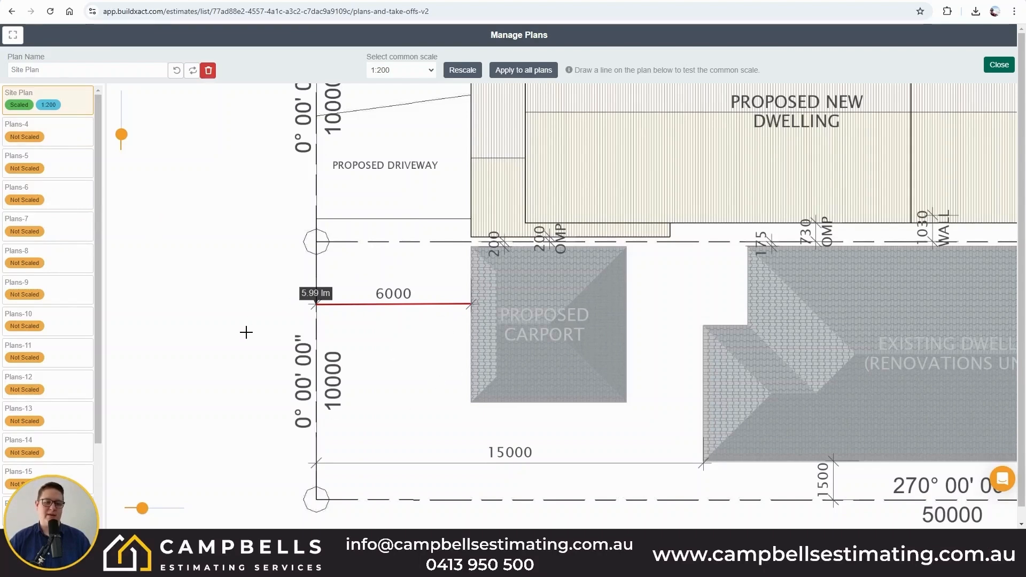
Rename the Plans-4 sheet as Contour Plan, correcting the spelling of the name
click(50, 133)
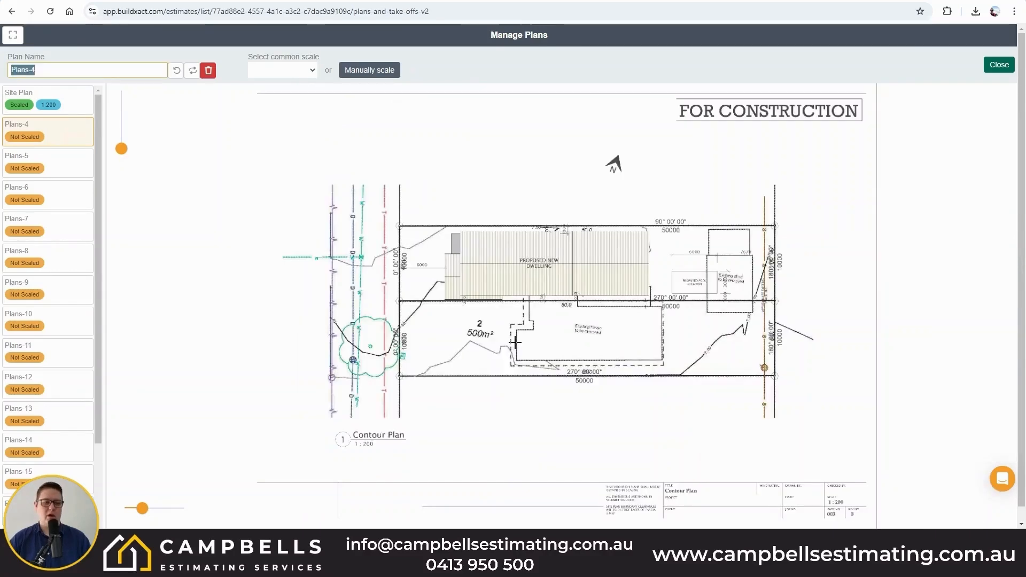
text(Courtour)
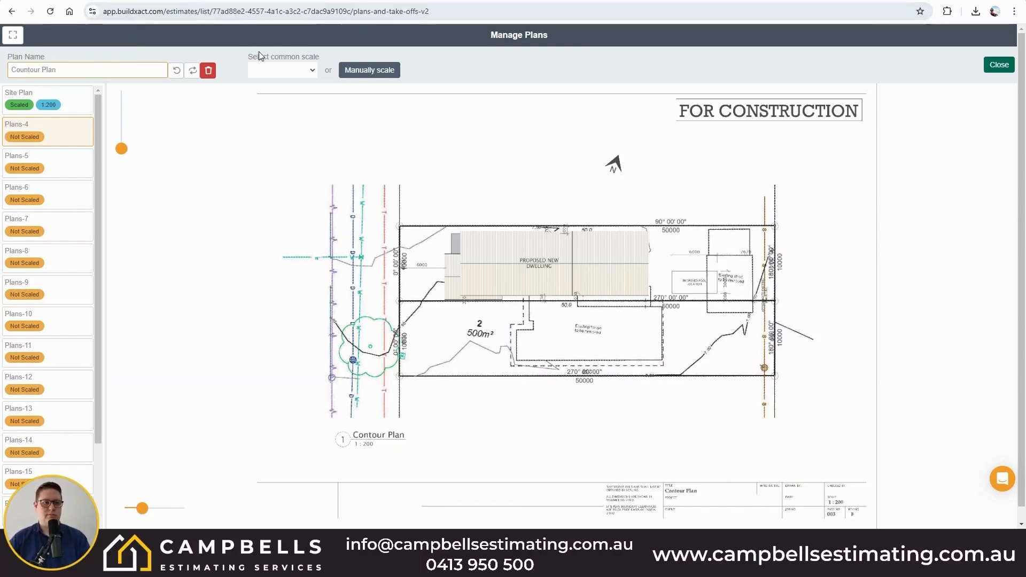
click(308, 74)
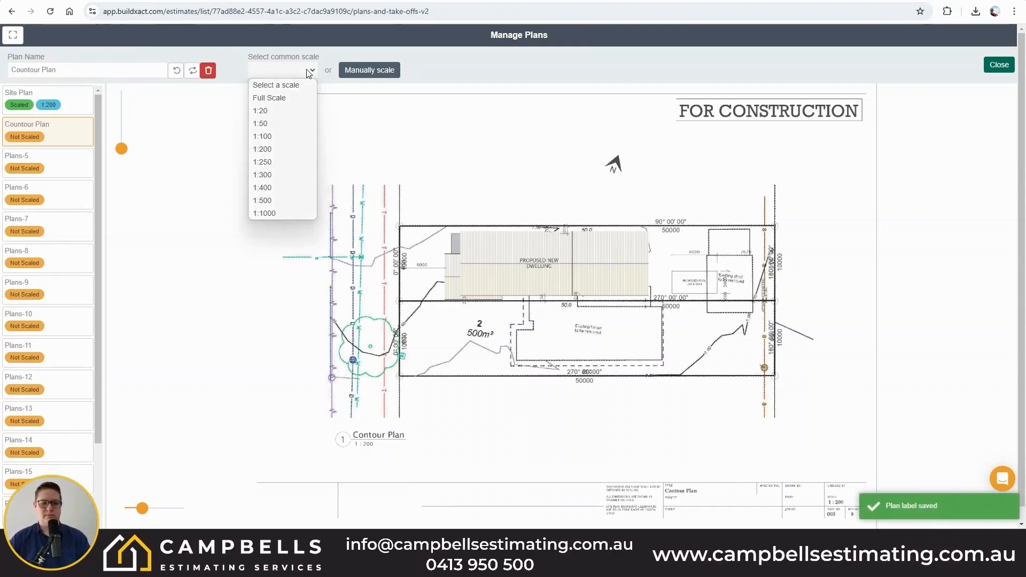
click(28, 69)
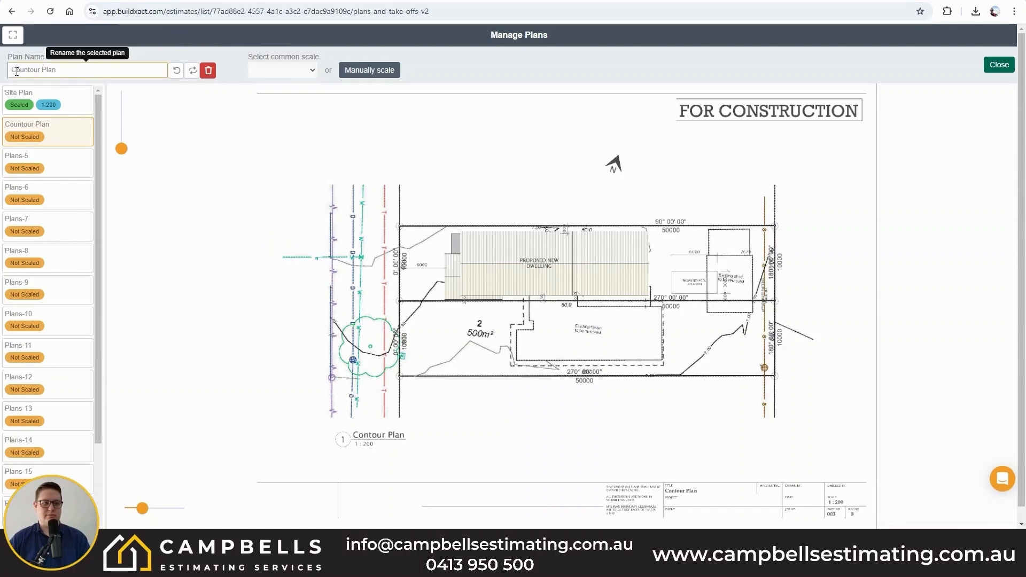
Apply the common scale 1:200 to the Contour Plan only and confirm it
click(312, 74)
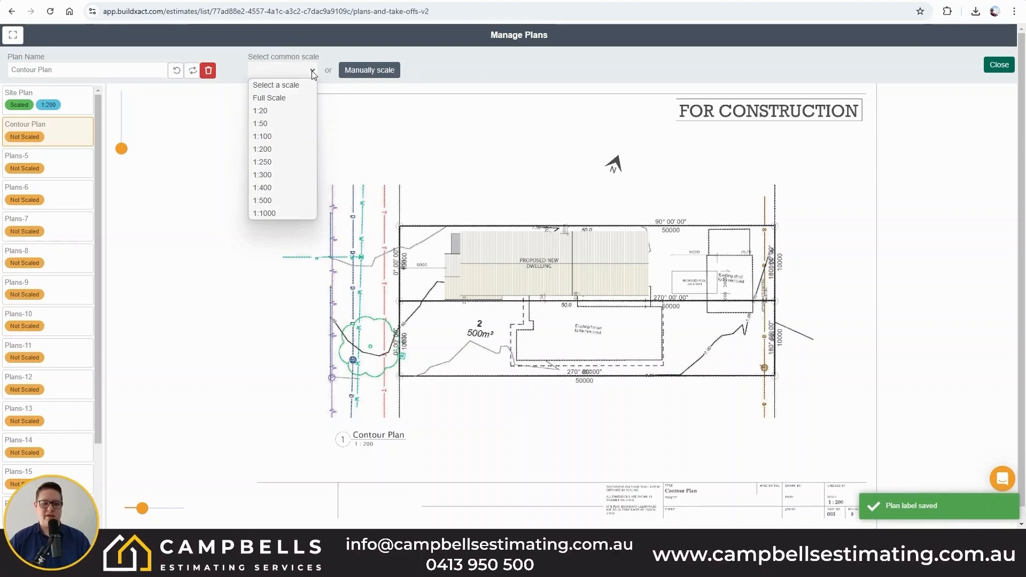
click(285, 151)
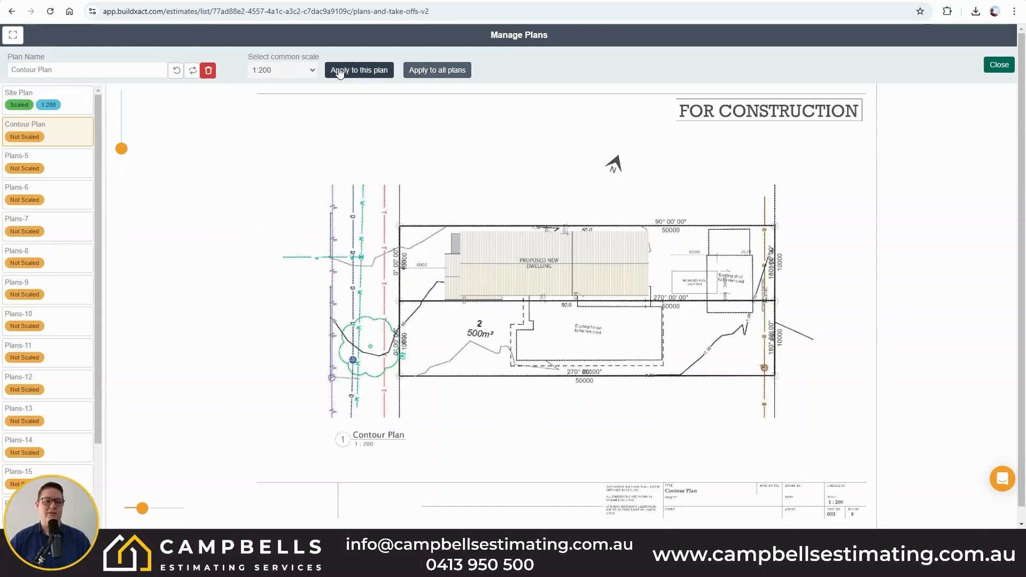
click(359, 76)
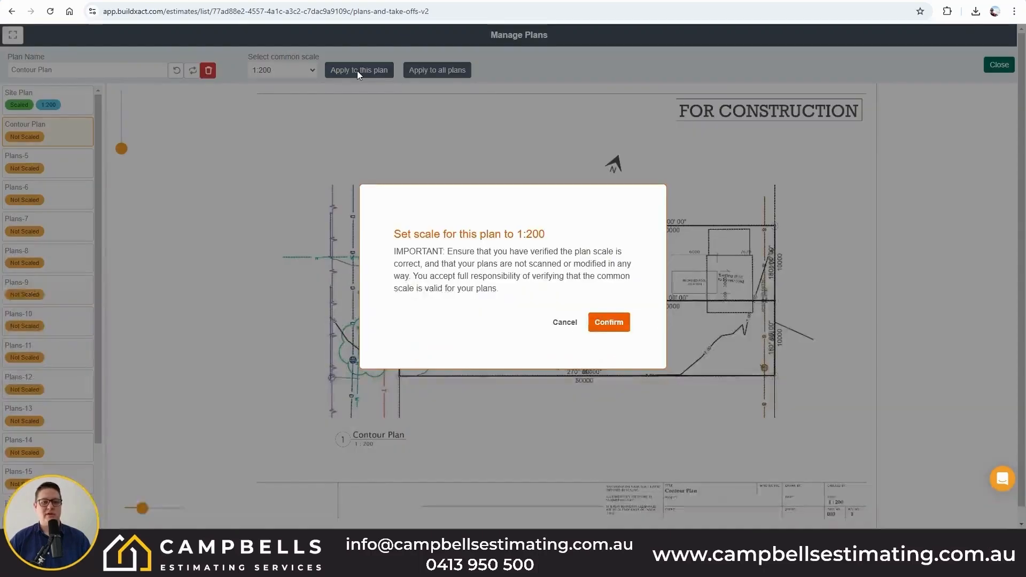
click(609, 323)
Test the Contour Plan's scale with a line along the 6000 dimension between the boundary and the proposed new dwelling
scroll(433, 281, up, 5)
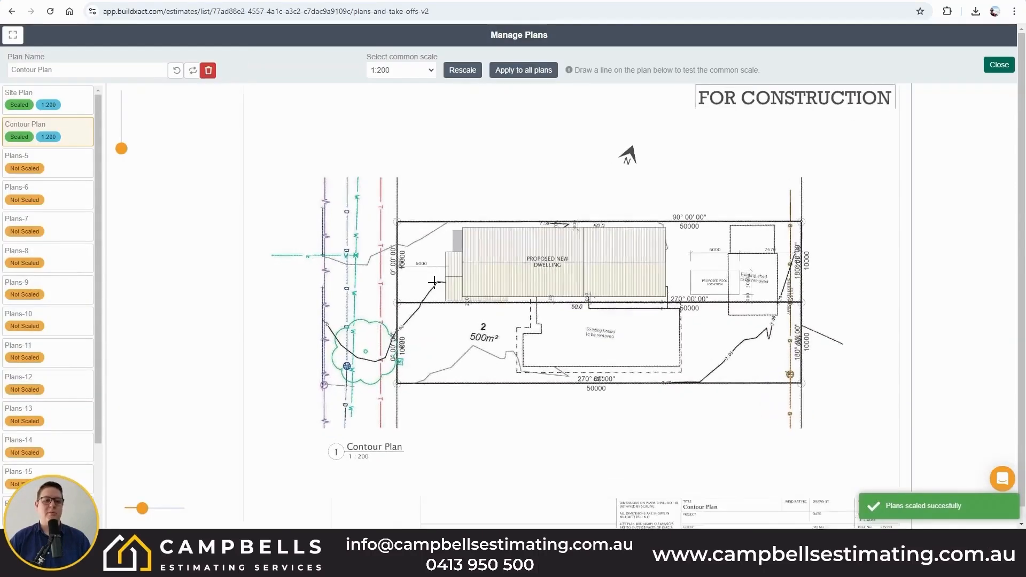
scroll(433, 282, up, 5)
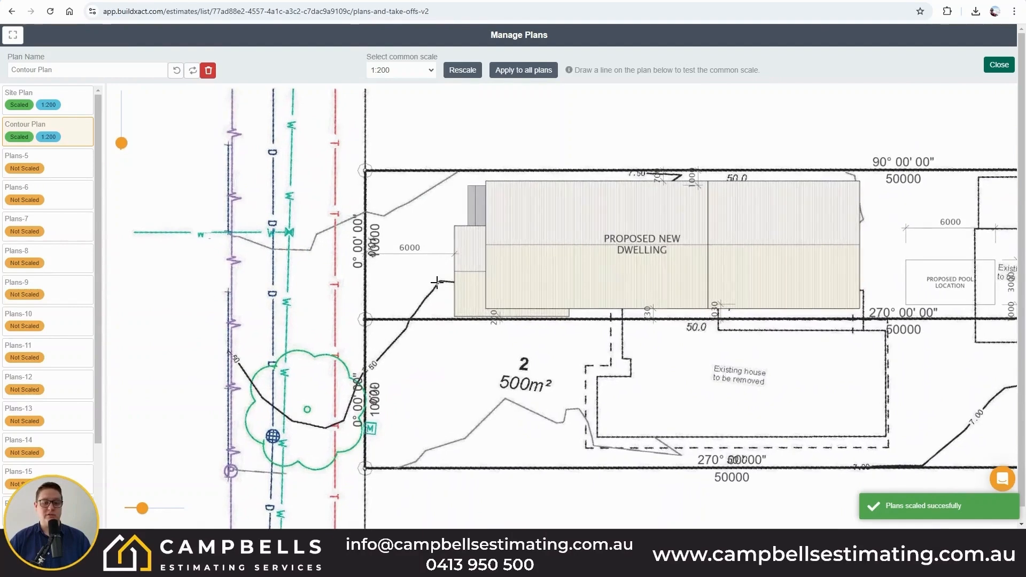
scroll(437, 282, up, 2)
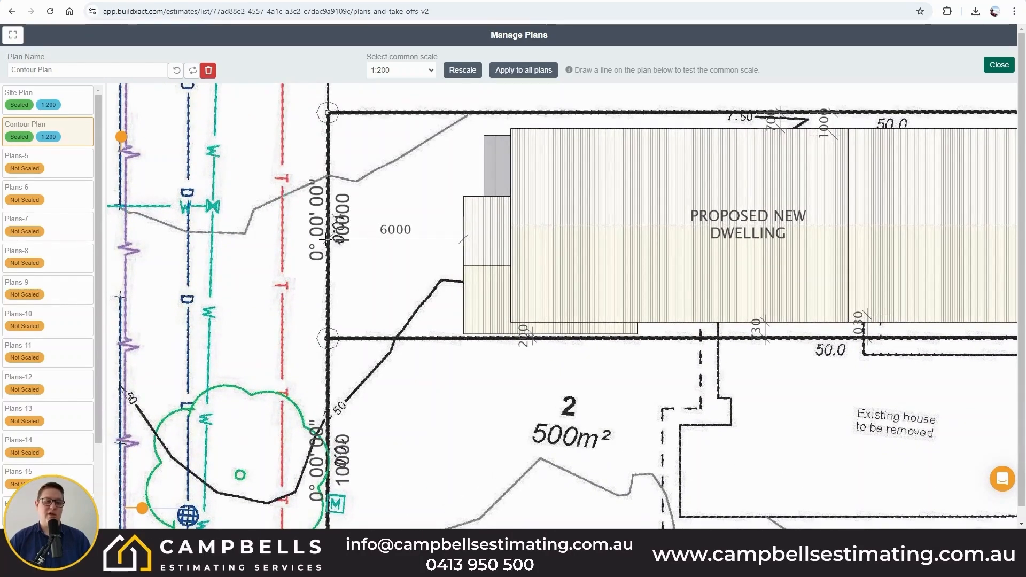
click(327, 239)
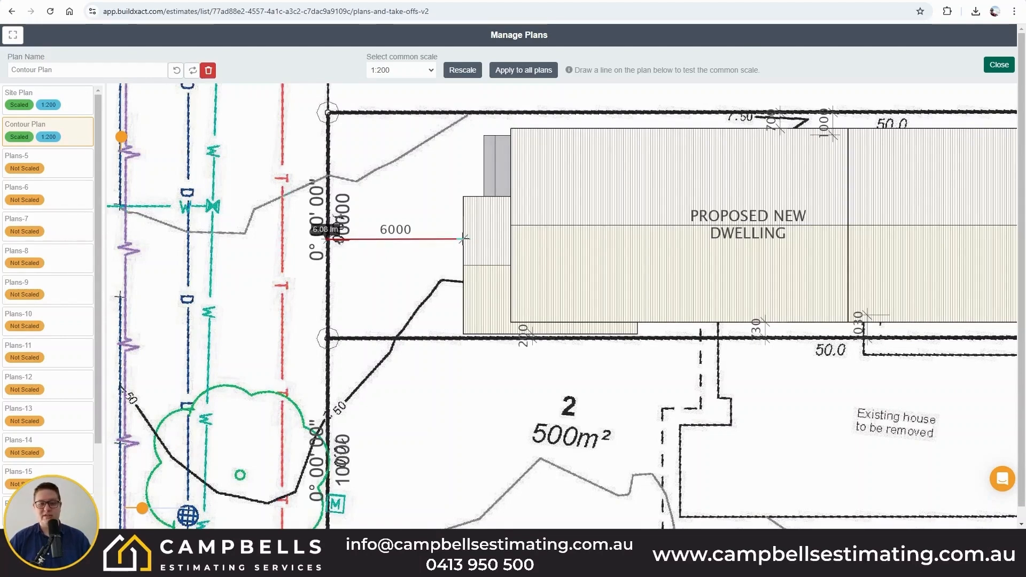
click(463, 238)
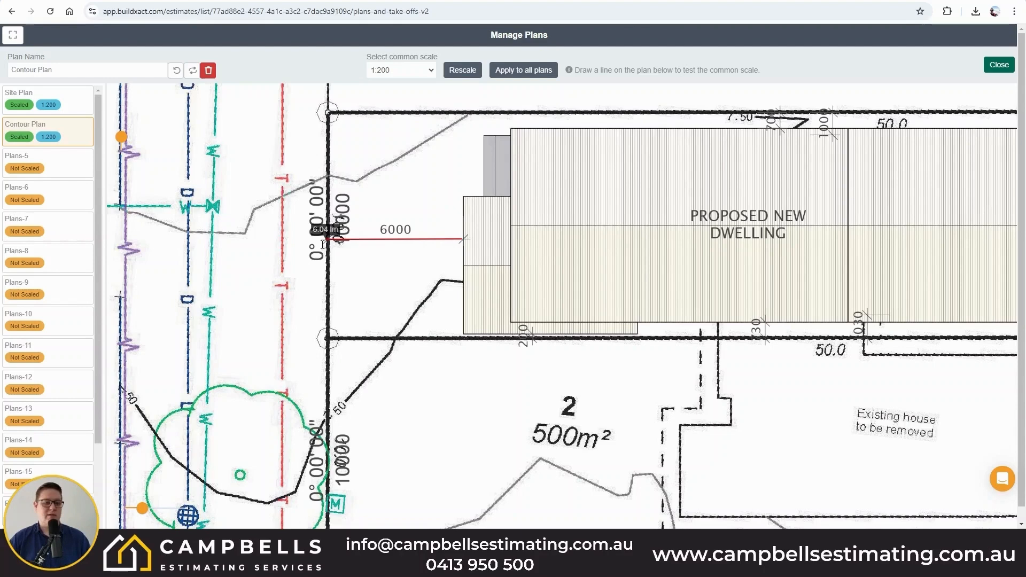
Rename the Plans-5 ground floor sheet as GF Plan
click(53, 163)
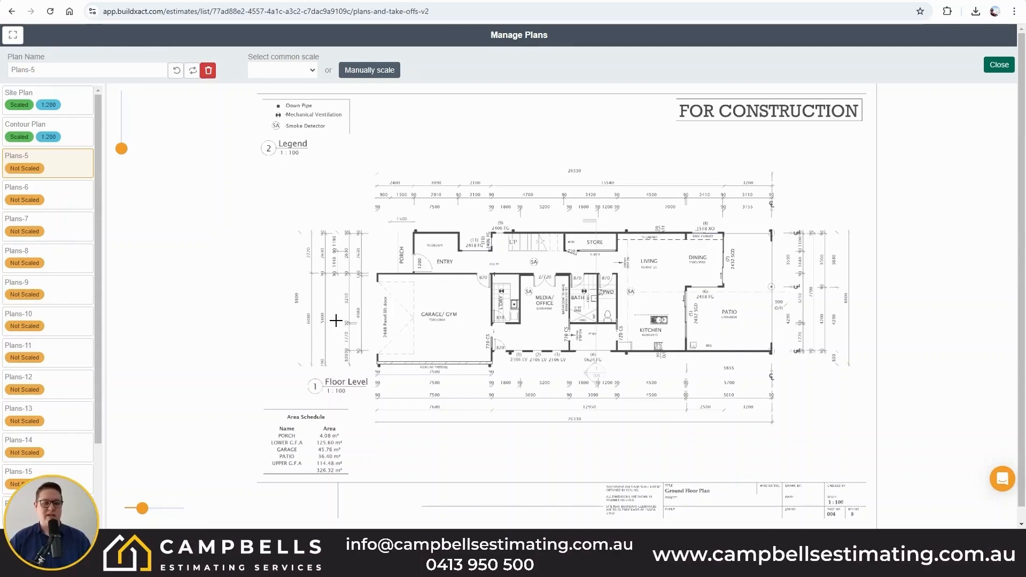
triple_click(34, 69)
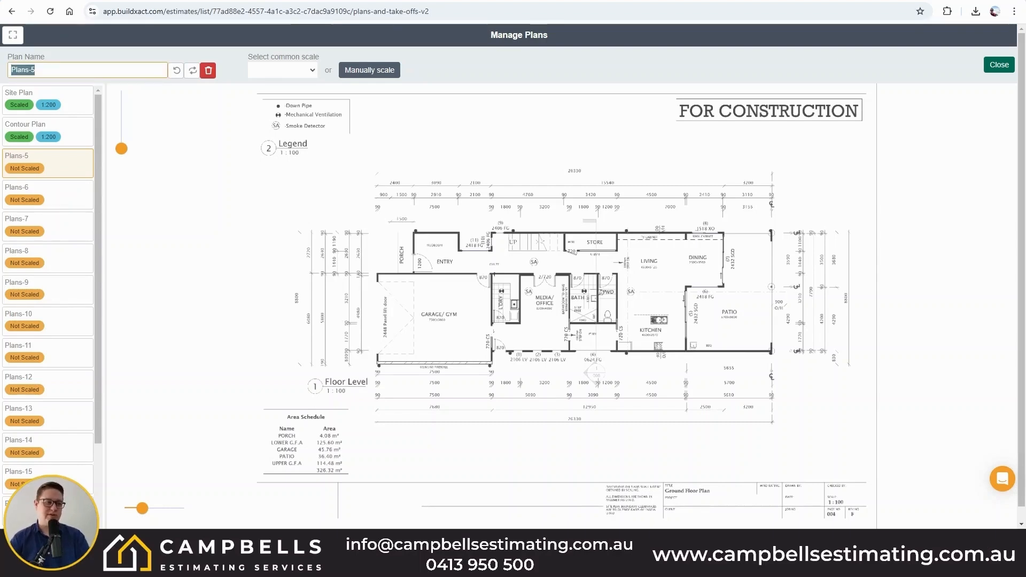
text(GF)
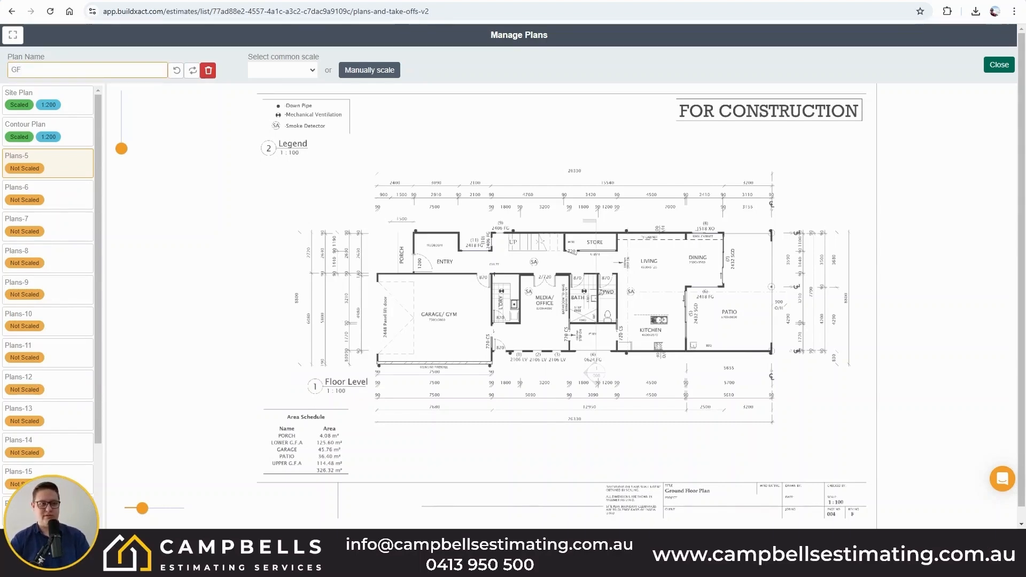
text( Plan)
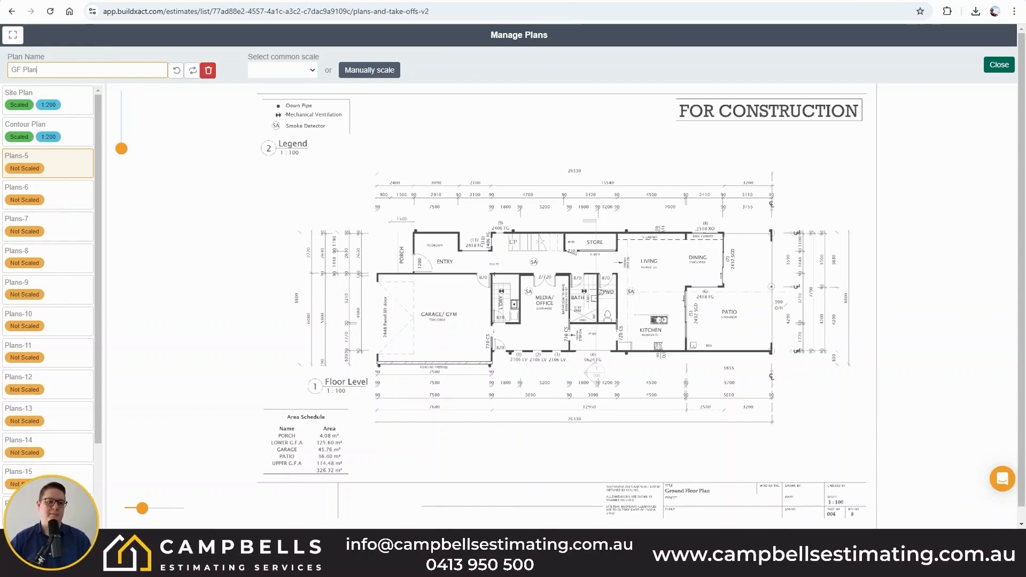
Apply the common scale 1:100 to the GF Plan only and confirm it
click(298, 71)
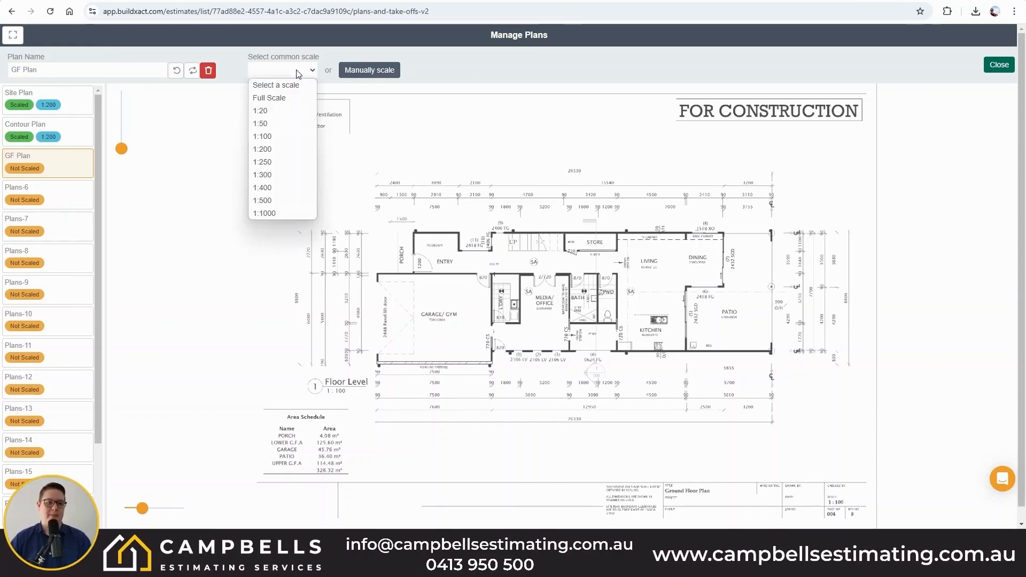
click(276, 135)
click(354, 72)
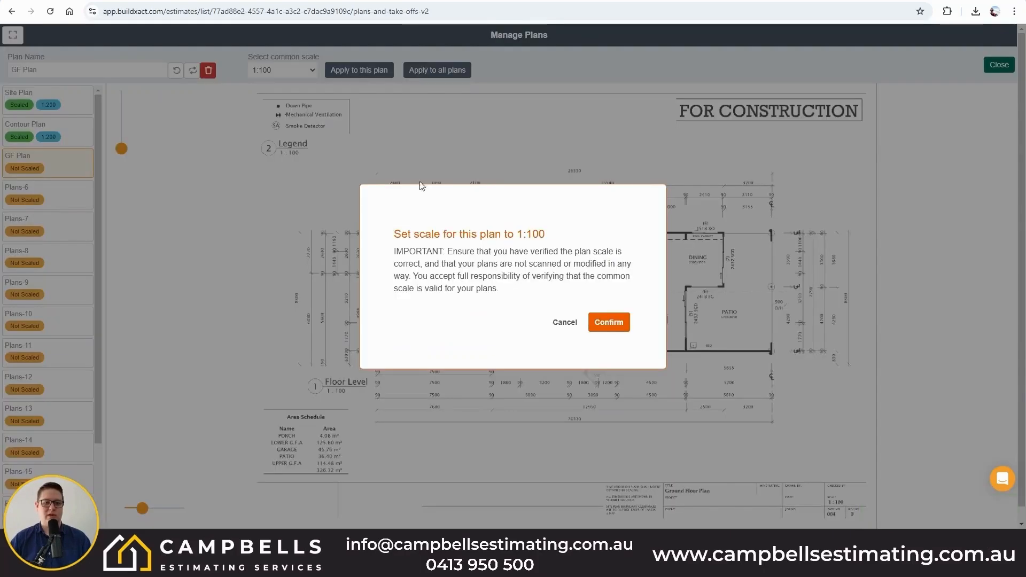
click(613, 324)
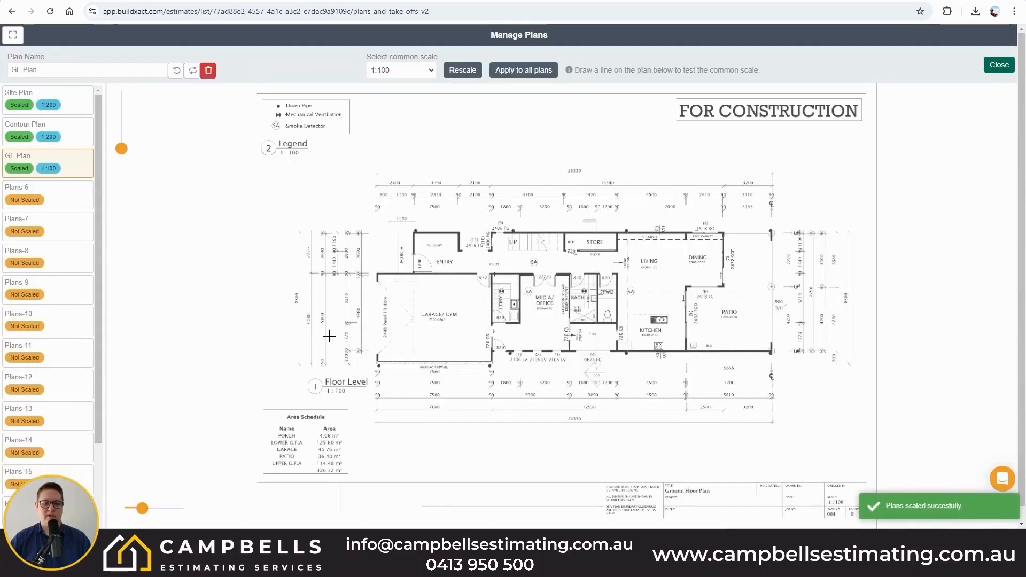
Test the GF Plan's scale with a vertical line along the 6080 dimension beside the garage
scroll(329, 340, up, 5)
scroll(329, 339, up, 2)
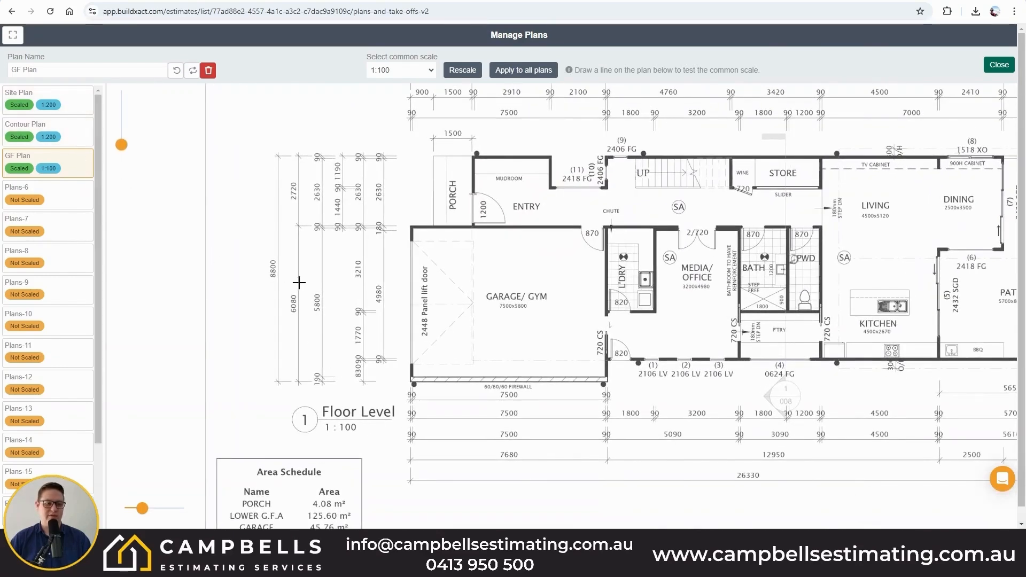
scroll(346, 372, up, 3)
scroll(345, 372, up, 3)
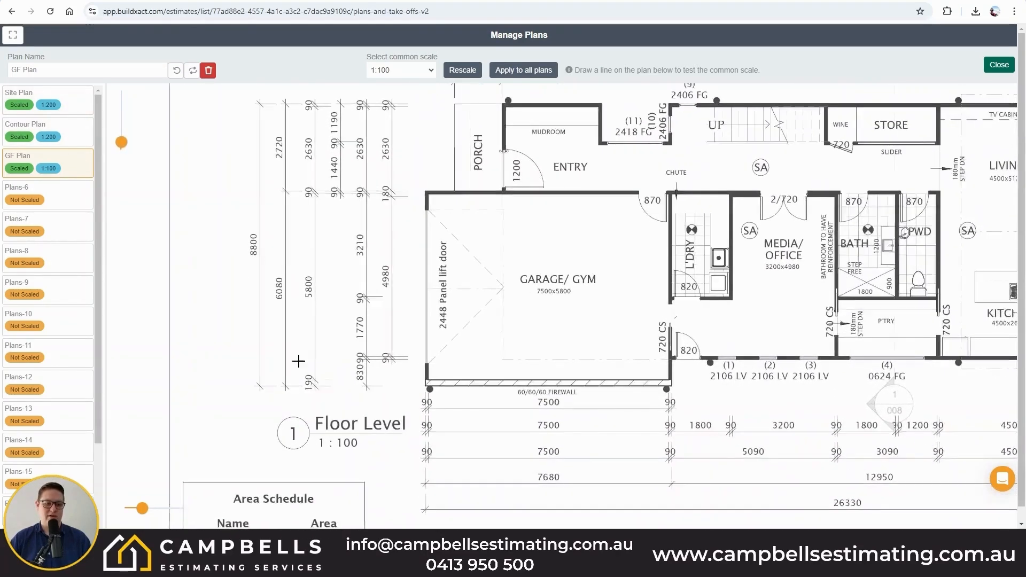
click(284, 388)
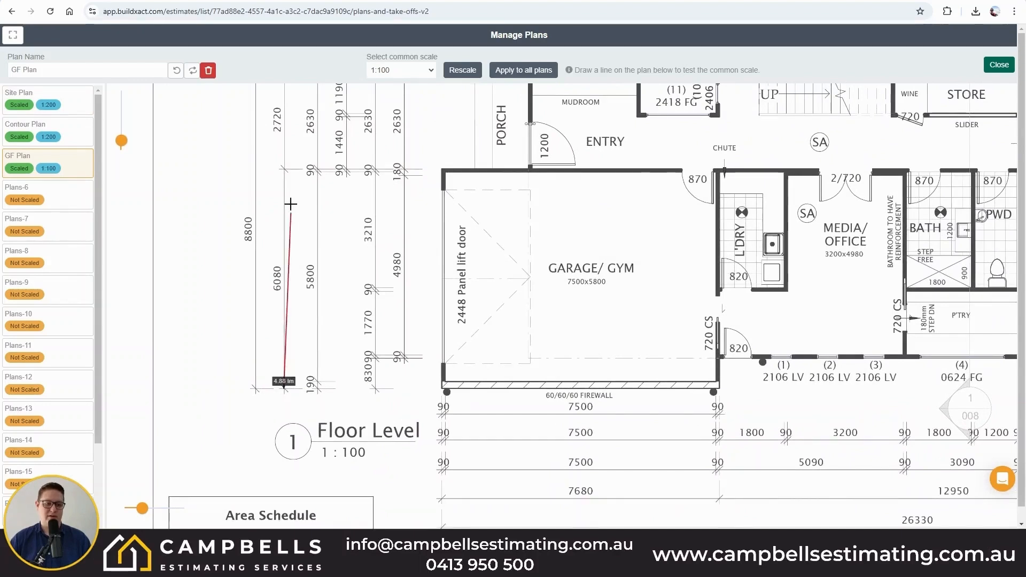
click(283, 168)
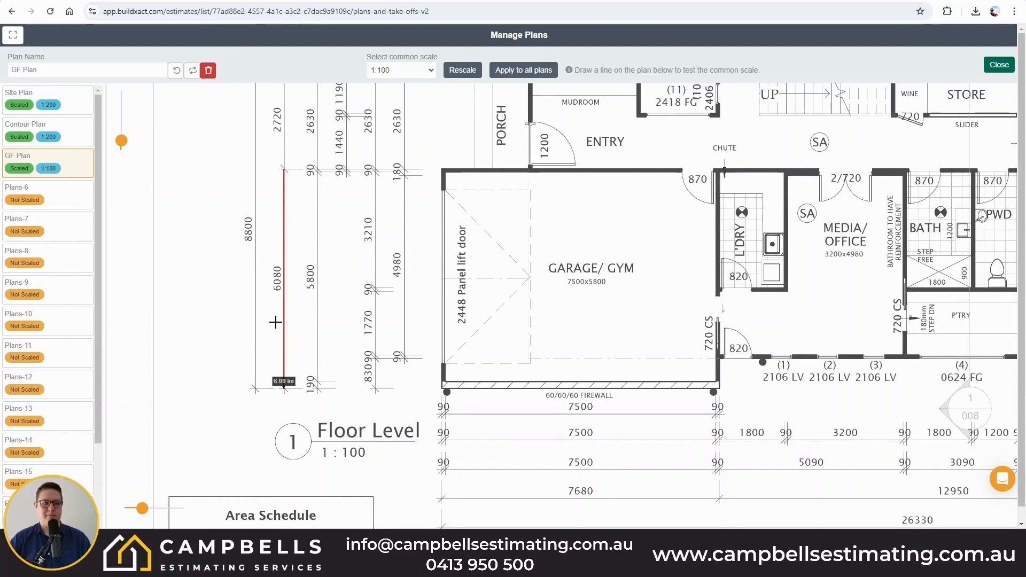
Rename the Plans-6 Level 1 floor plan sheet as FF Plan
scroll(223, 355, down, 2)
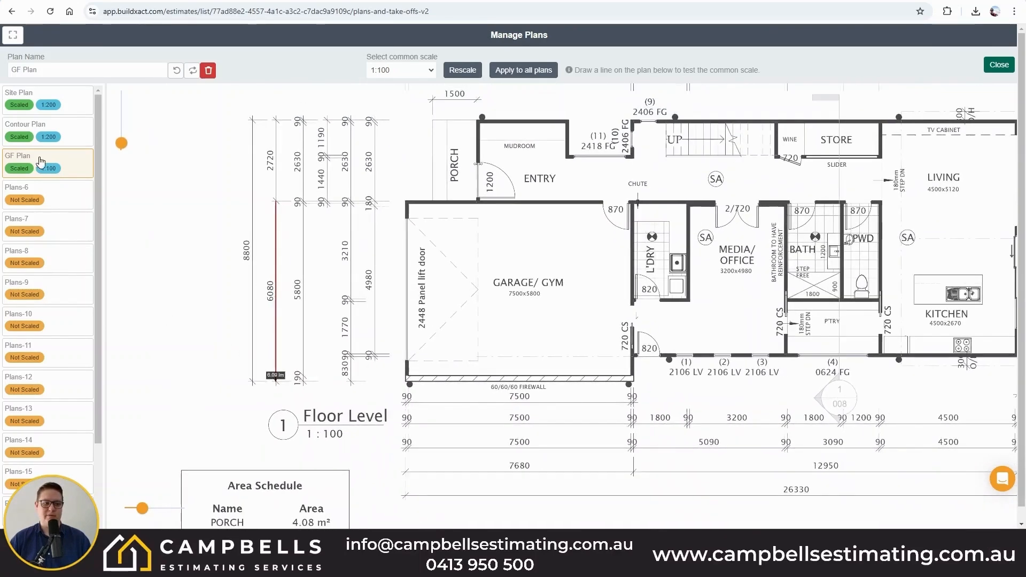
click(52, 207)
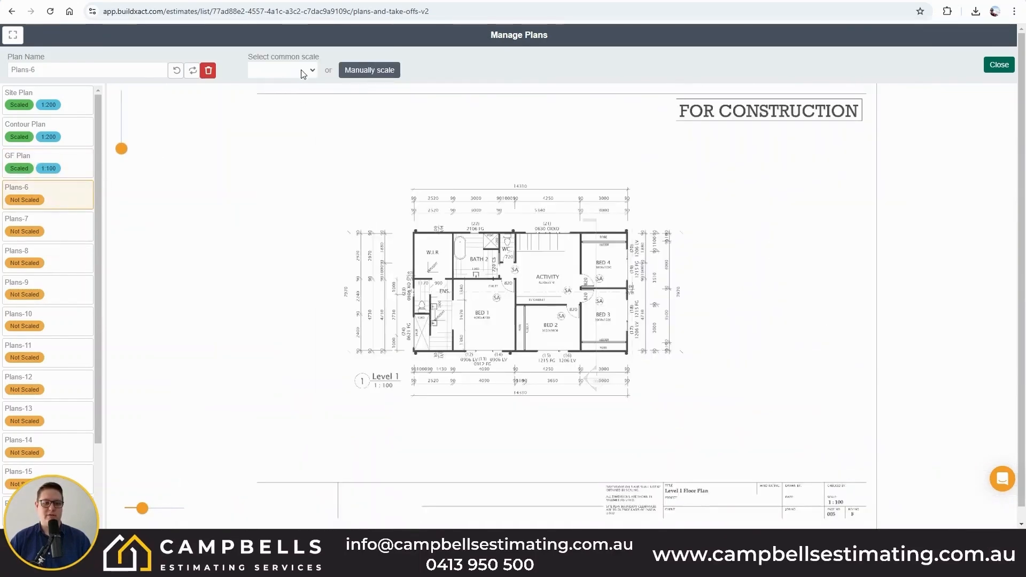
triple_click(61, 71)
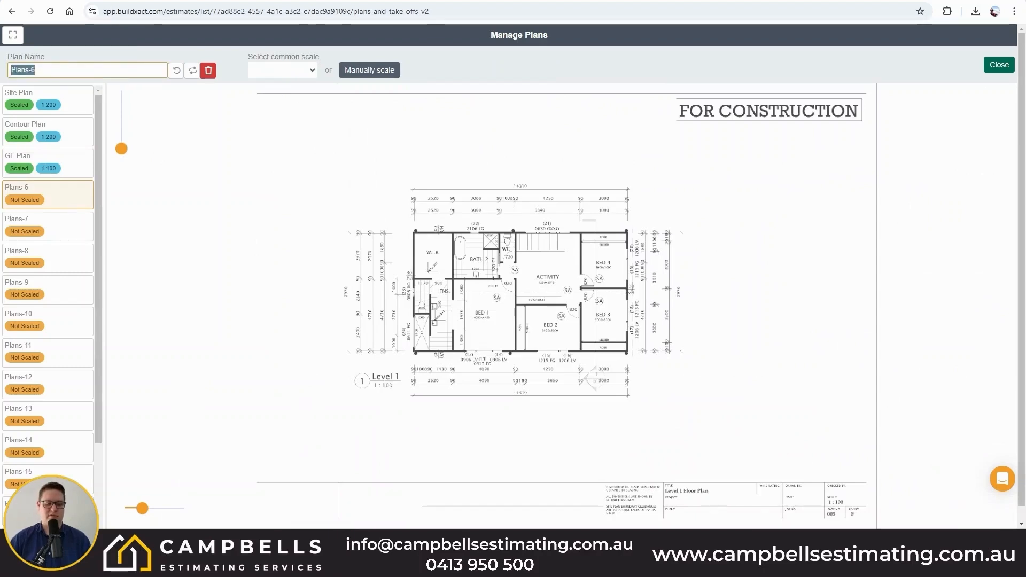
text(FF)
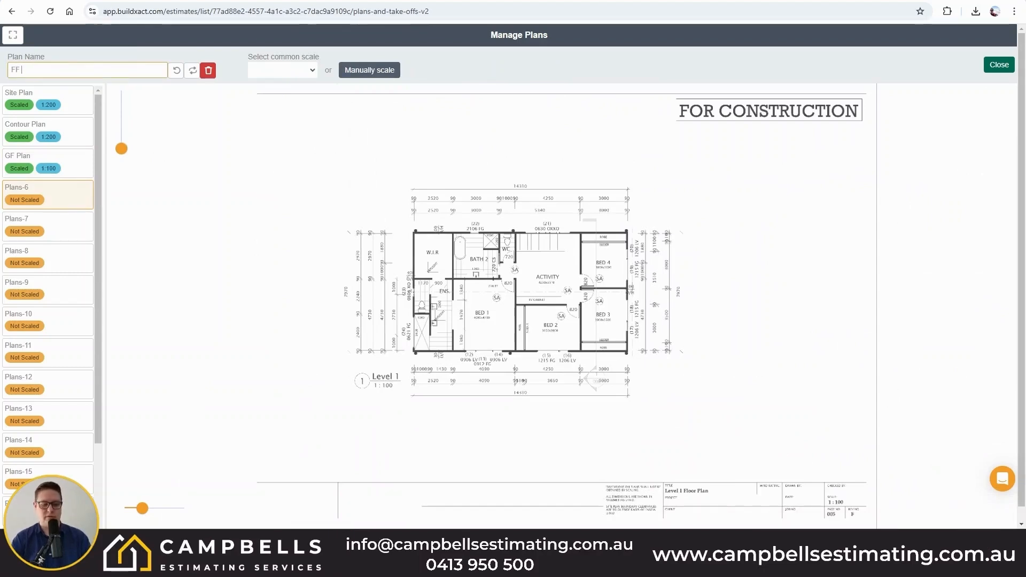
text( PLA)
key(BackSpace)
key(BackSpace)
text(lan)
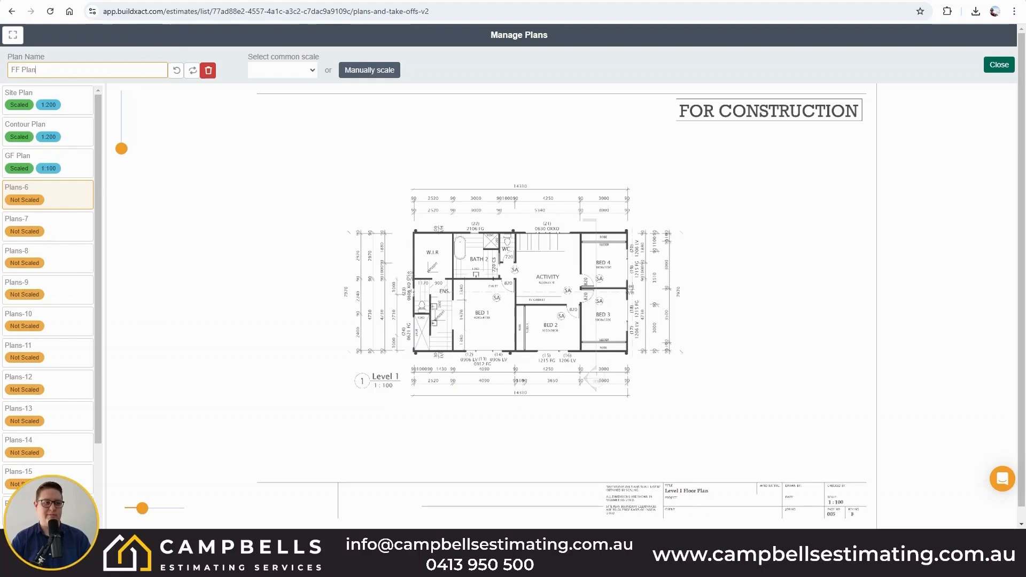
Apply the common scale 1:100 to the FF Plan only and confirm it
click(286, 72)
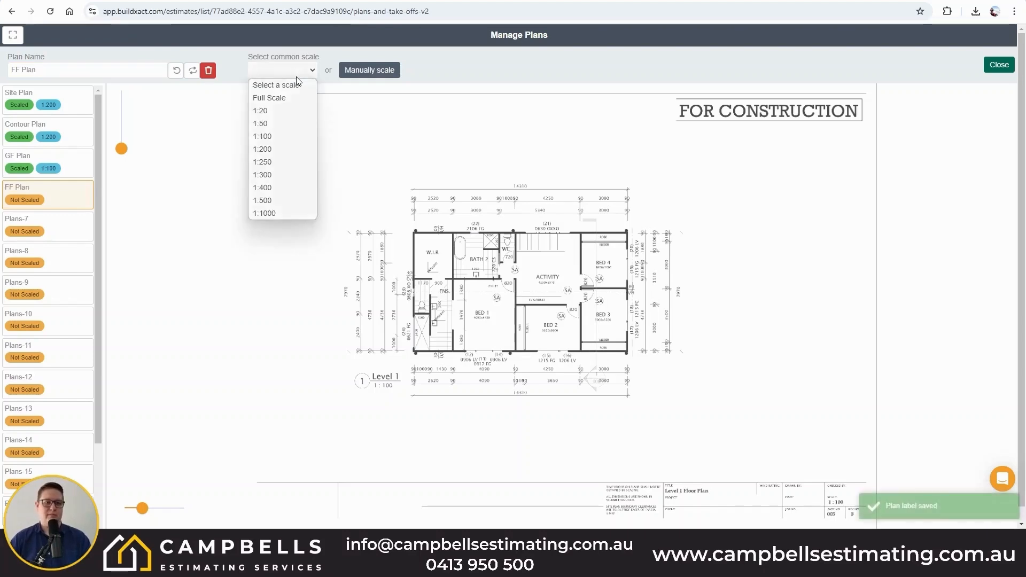
click(272, 136)
click(369, 71)
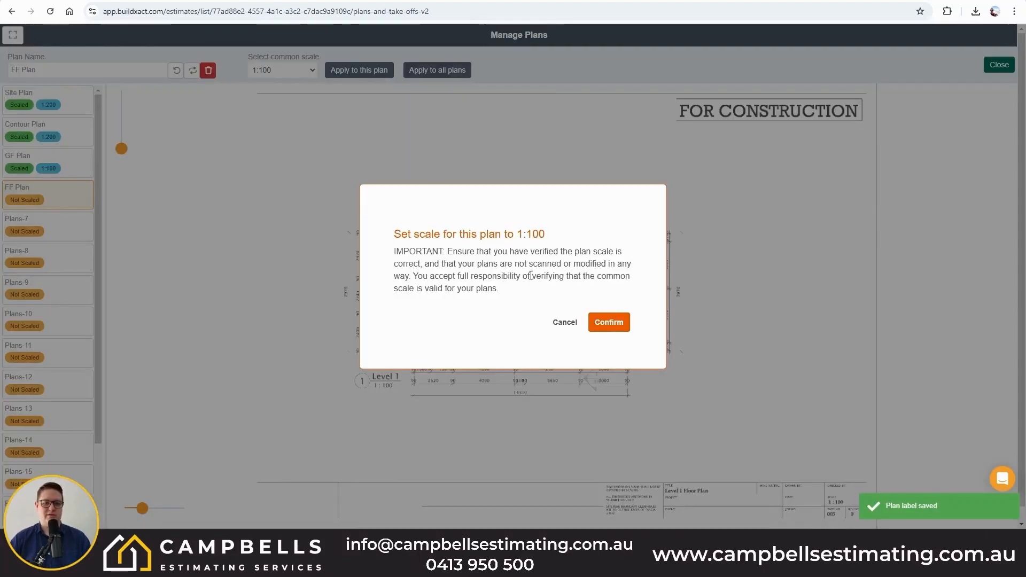
click(608, 322)
Test the FF Plan's scale with a vertical line along the overall 7970 dimension beside the ensuite and walk-in robe
scroll(408, 335, up, 5)
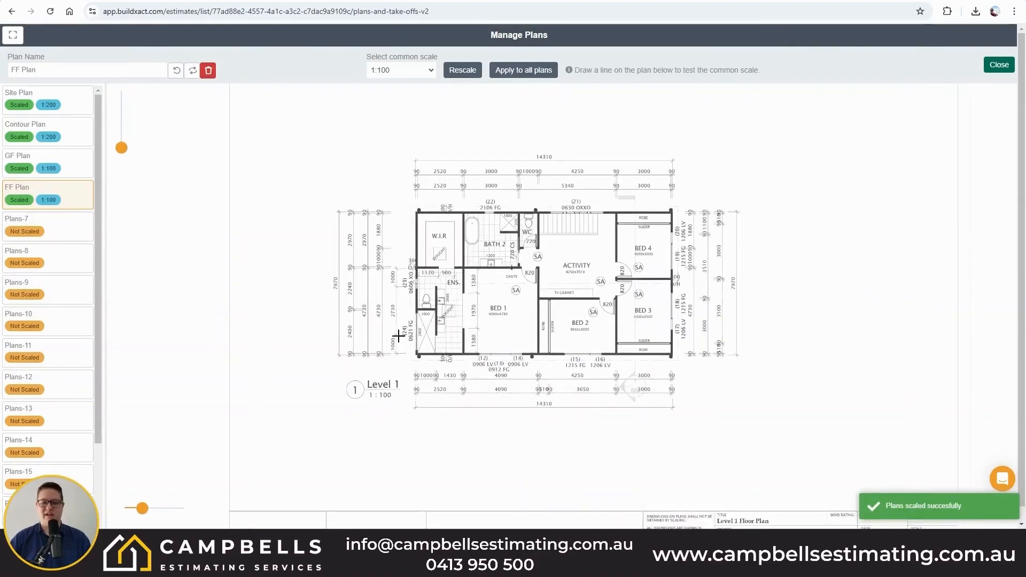
scroll(399, 335, up, 4)
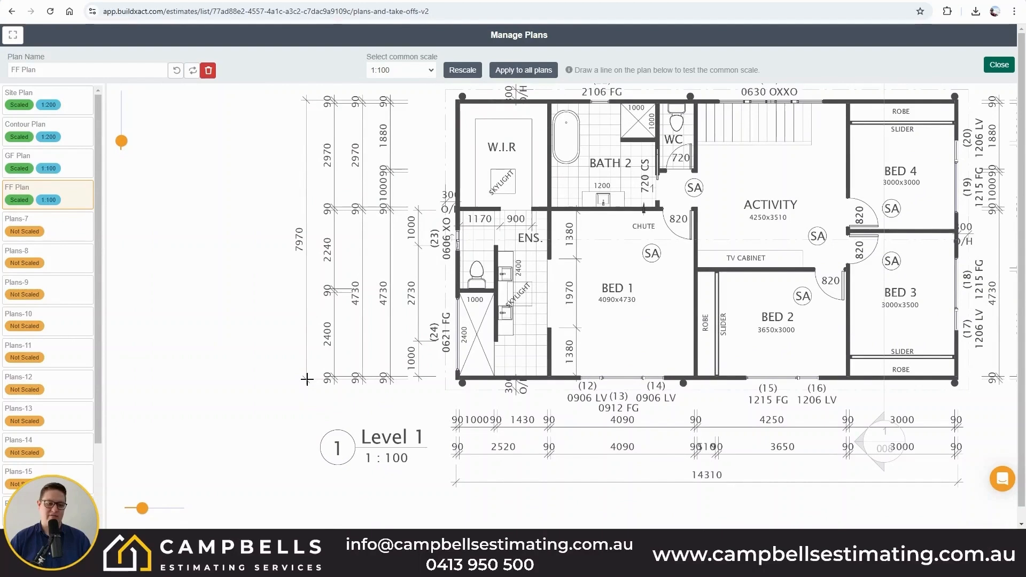
drag(306, 380, 307, 99)
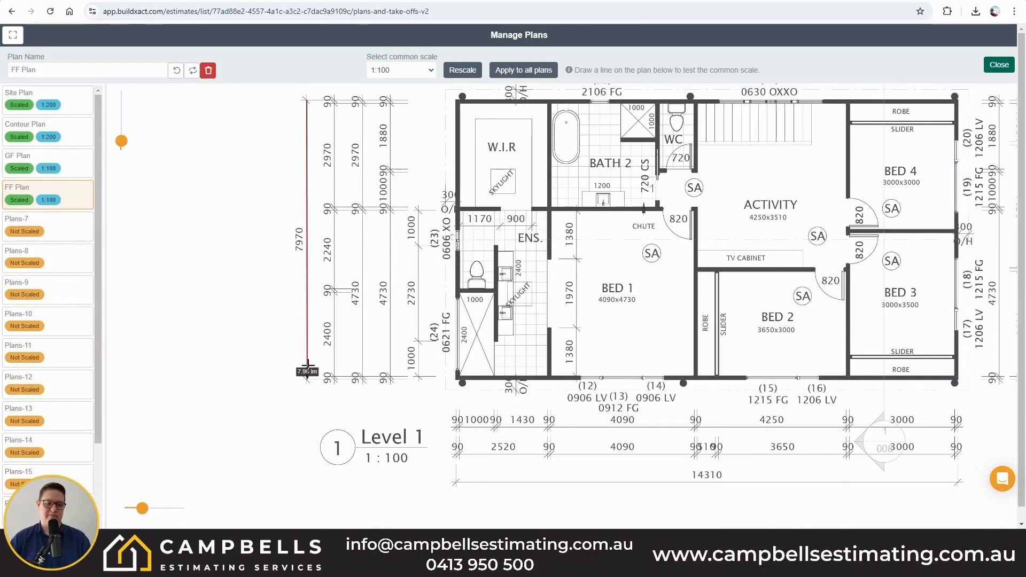
Rename the Plans-7 elevations sheet as ELV 1&2 and apply the common scale 1:100 to that sheet only
click(56, 230)
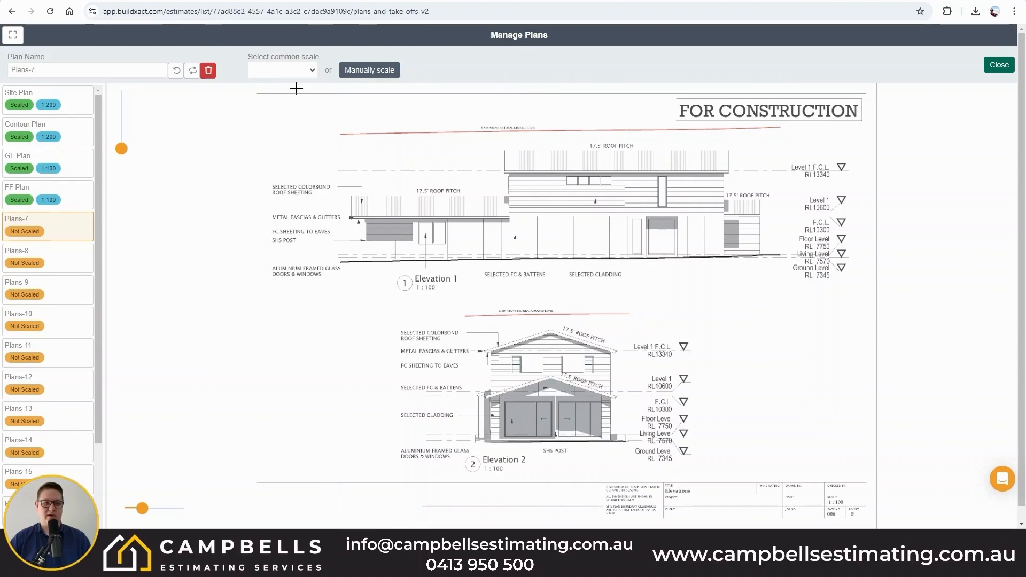
click(289, 70)
click(264, 135)
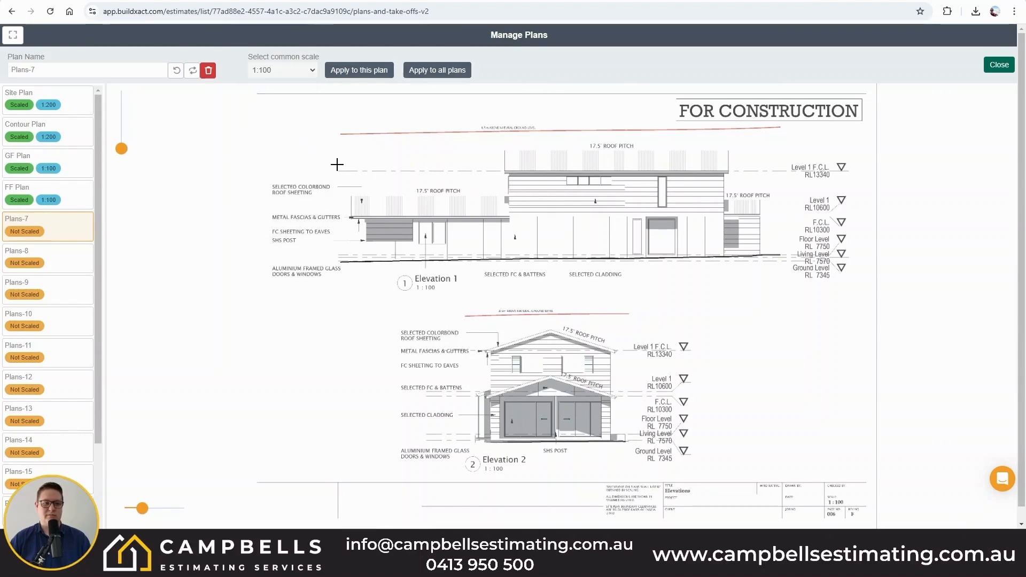
drag(125, 68, 2, 71)
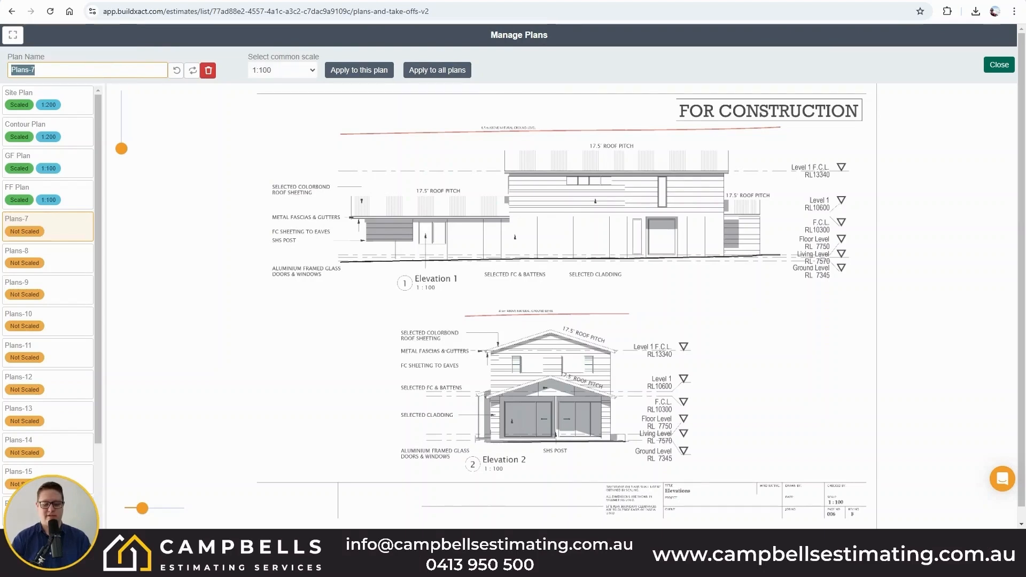
text(Elvations)
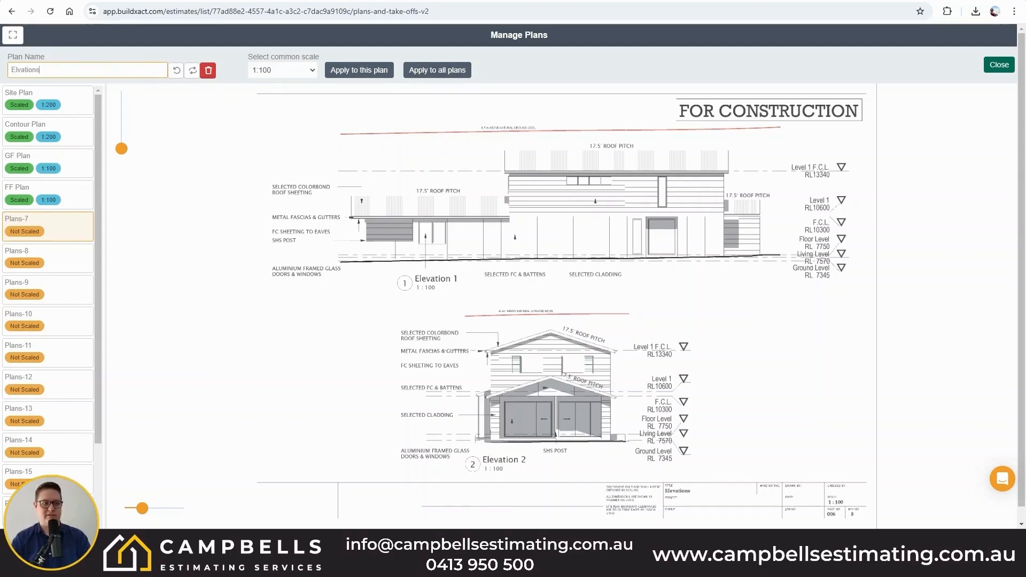
key(BackSpace)
key(BackSpace)
key(BackSpace)
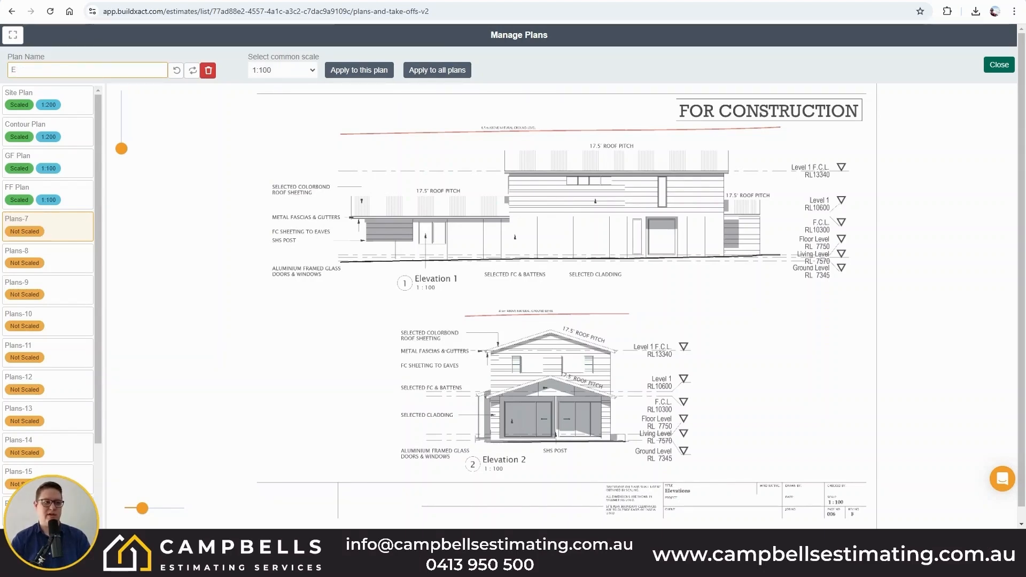
text(LV)
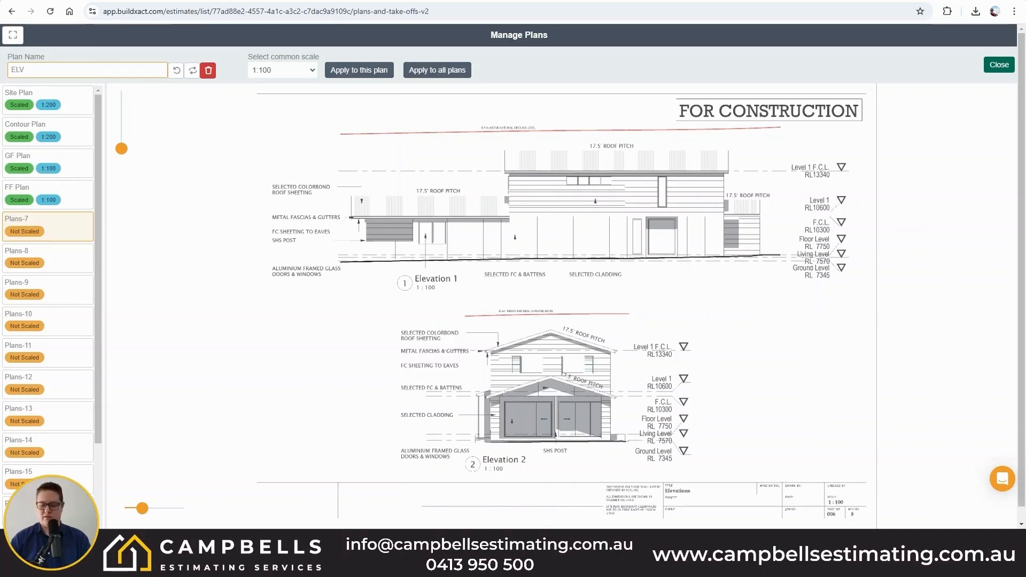
text( 1&)
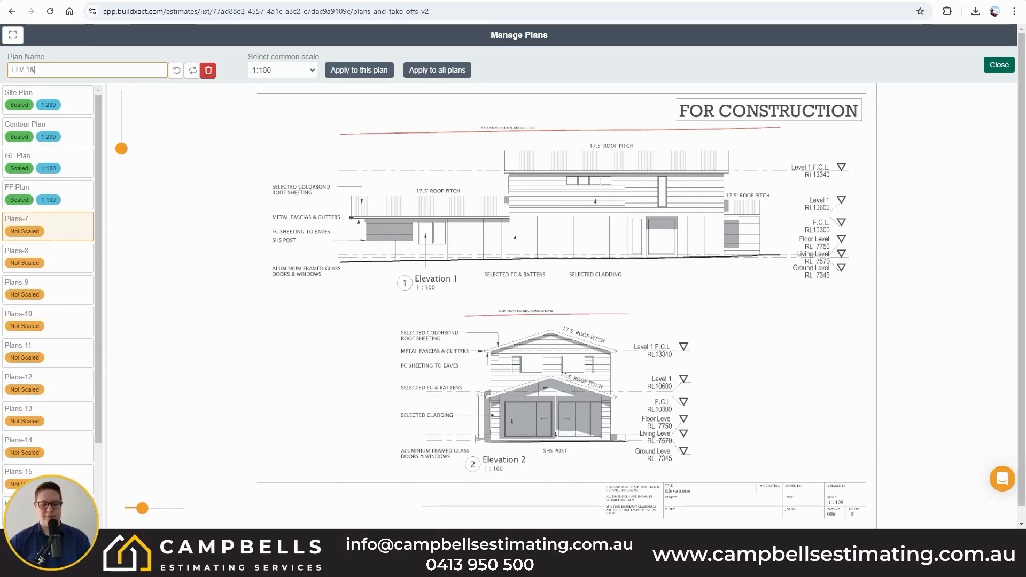
text(2)
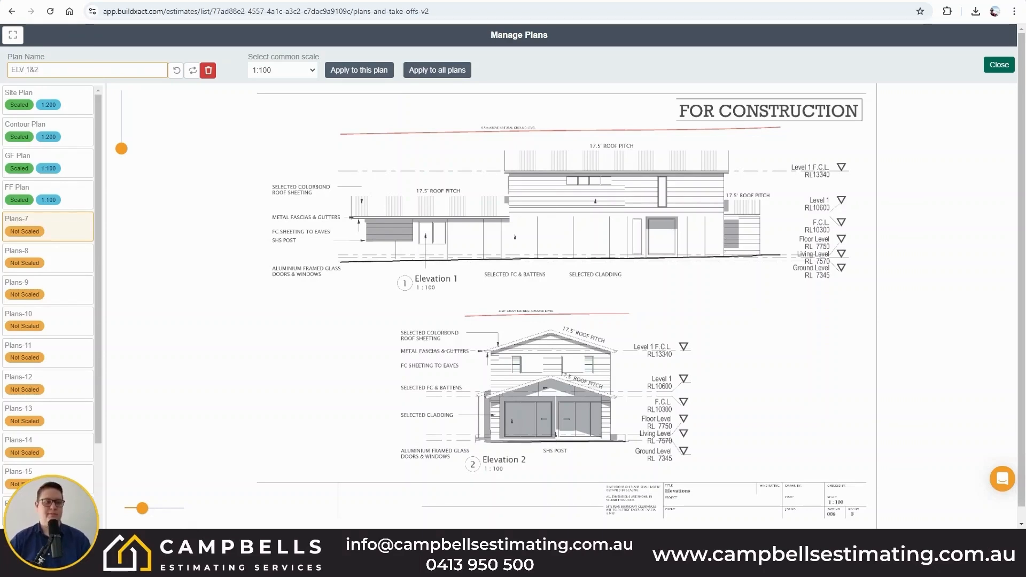
click(368, 70)
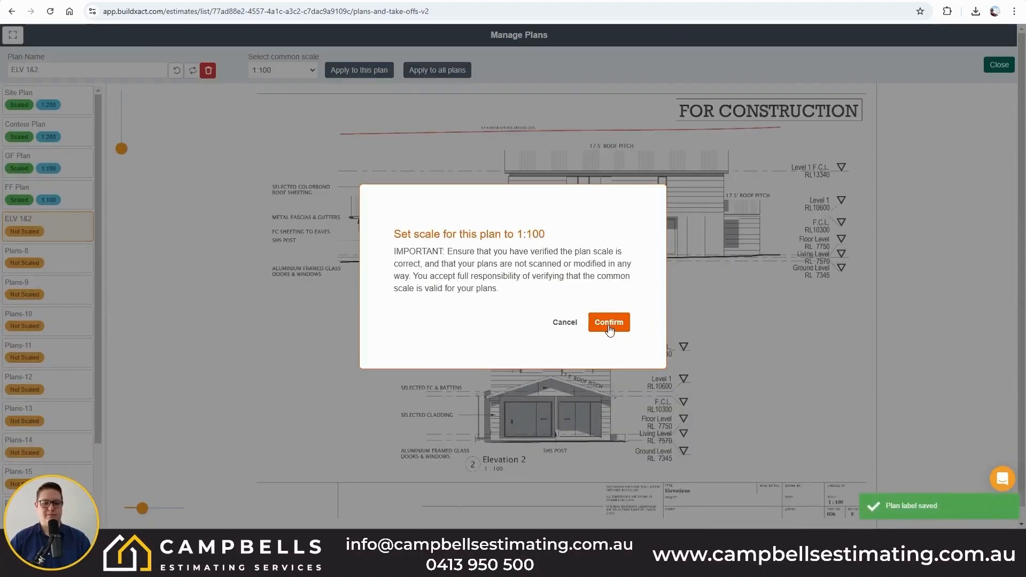
click(609, 322)
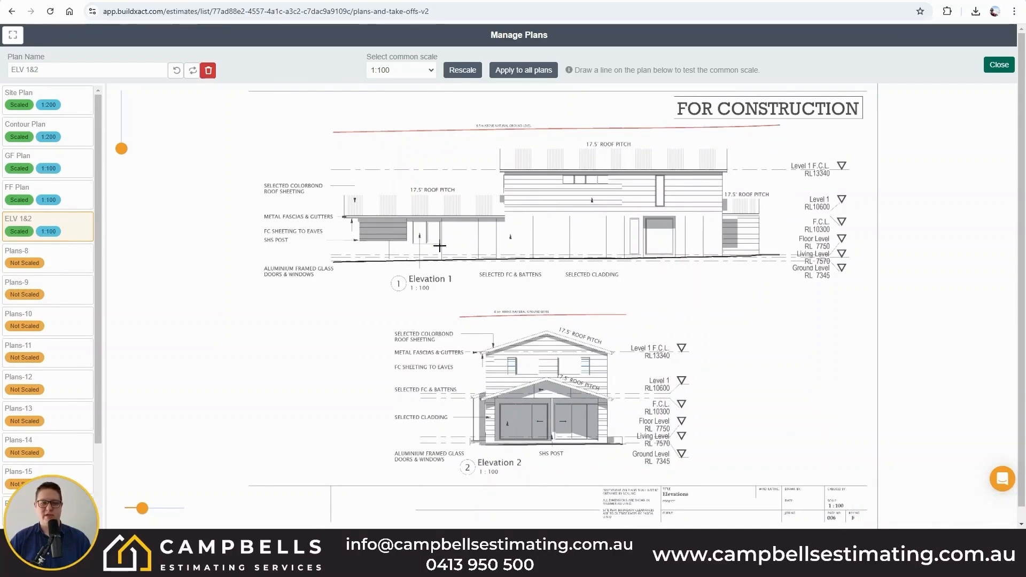
Test the ELV 1&2 scale with a line from the Floor Level line up to the lower F.C.L. line on Elevation 1
scroll(858, 250, up, 5)
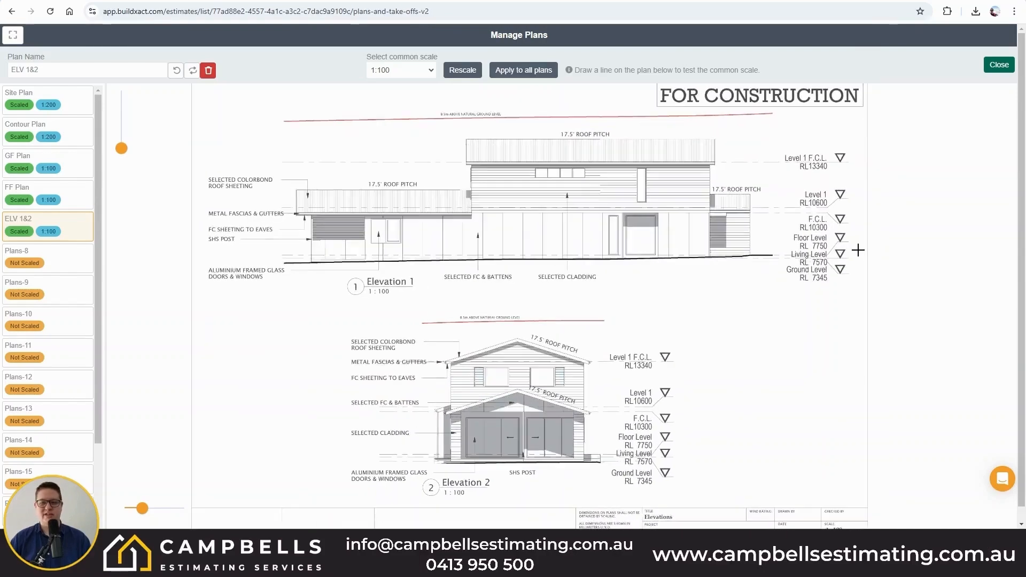
scroll(858, 250, up, 5)
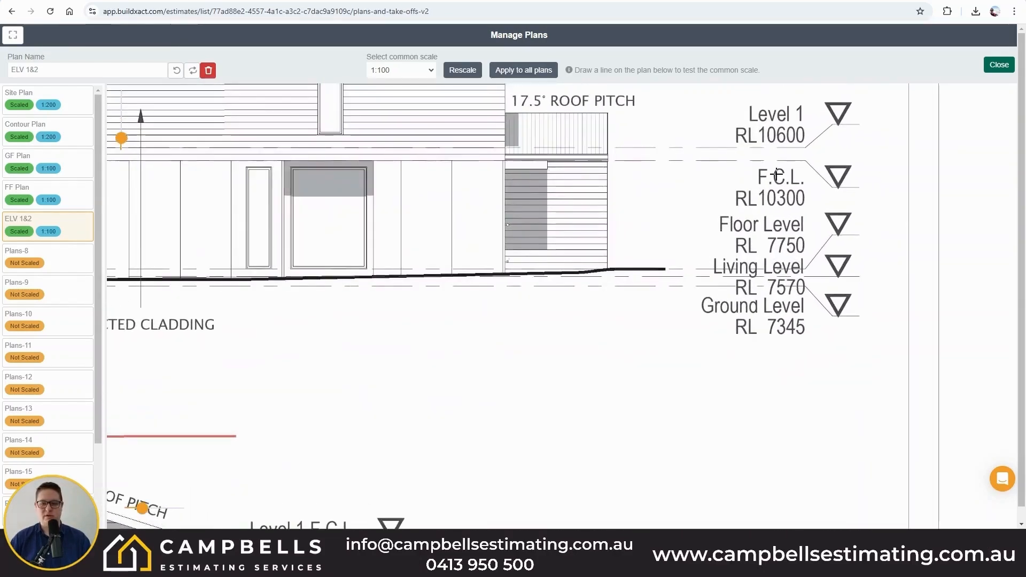
scroll(802, 160, up, 4)
scroll(804, 160, up, 1)
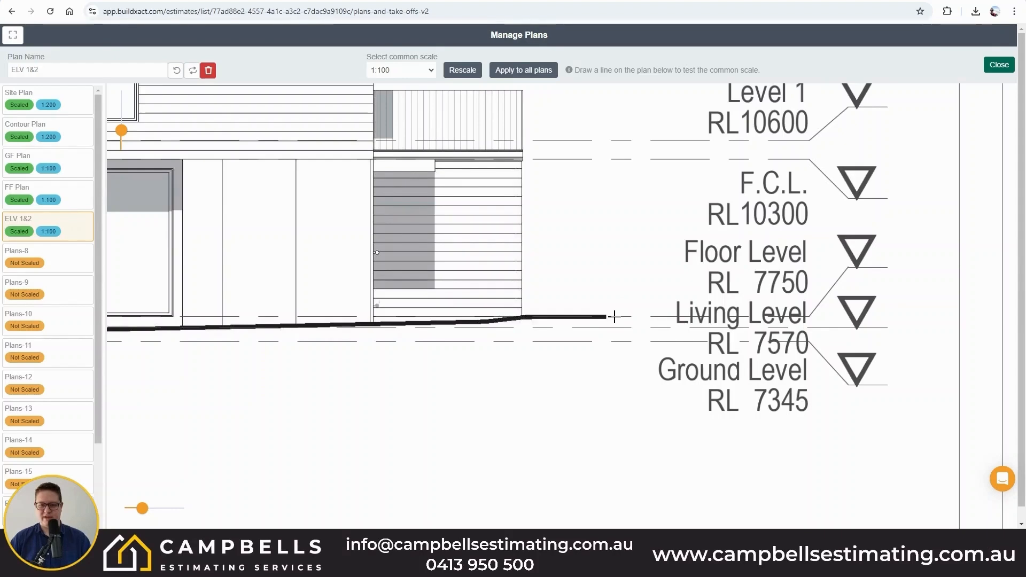
click(615, 317)
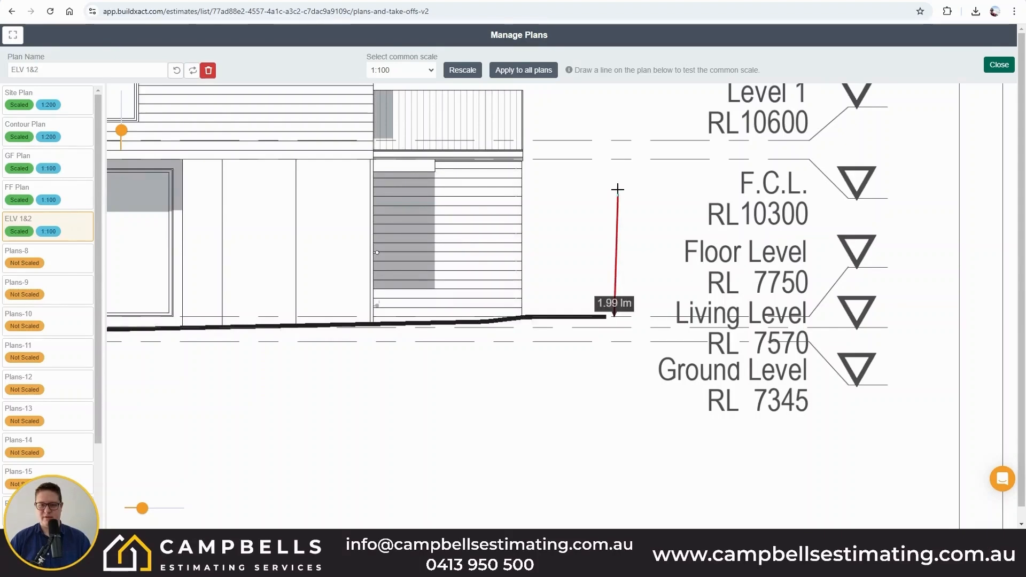
click(618, 159)
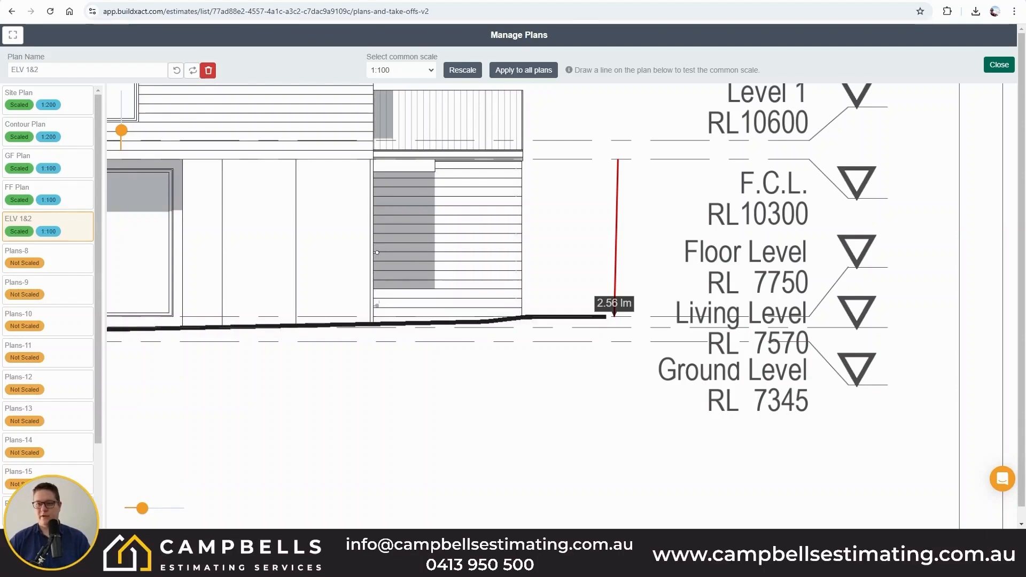
Switch to Calculator, subtract the Floor Level RL 7750 from the F.C.L. RL 10300 to check the test line, and close it
key(XF86Calculator)
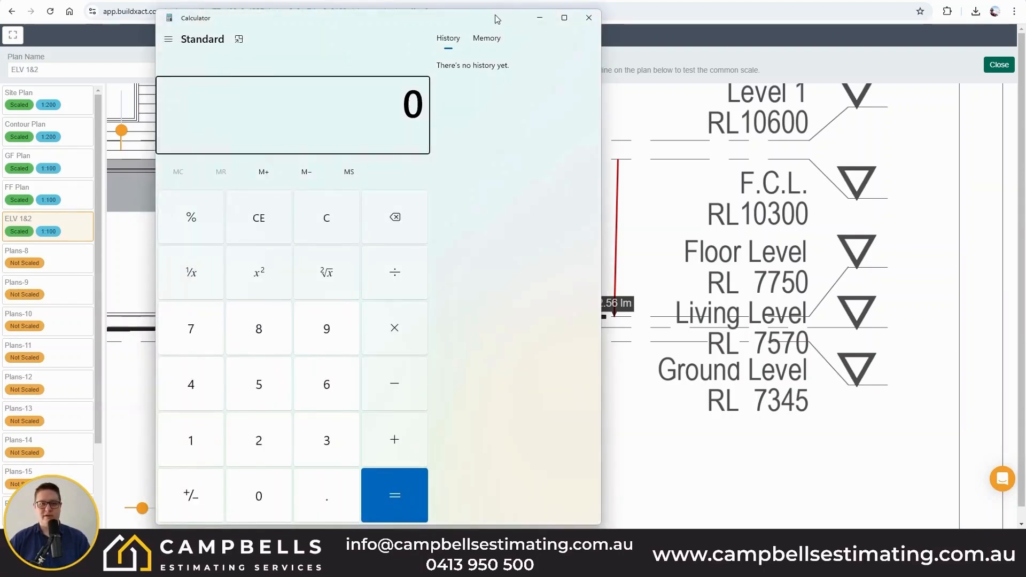
drag(514, 18, 432, 19)
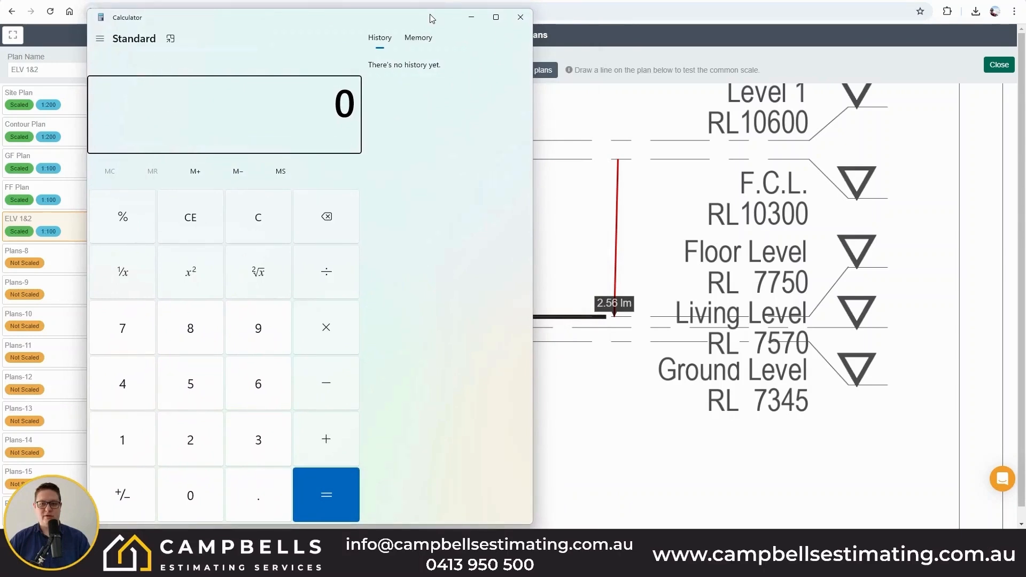
drag(431, 18, 420, 6)
text(10)
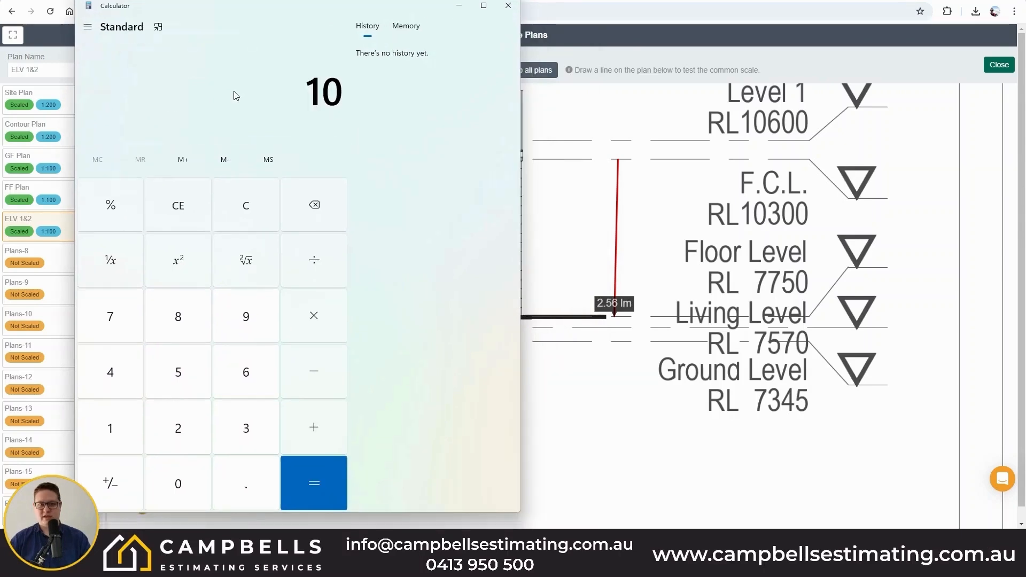
text(300 - )
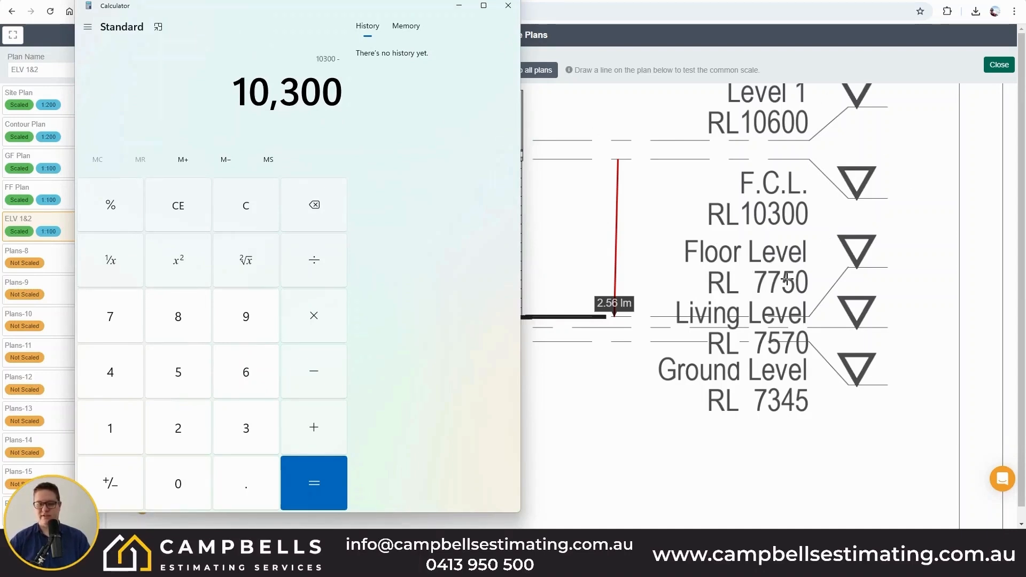
text(7,750)
key(Return)
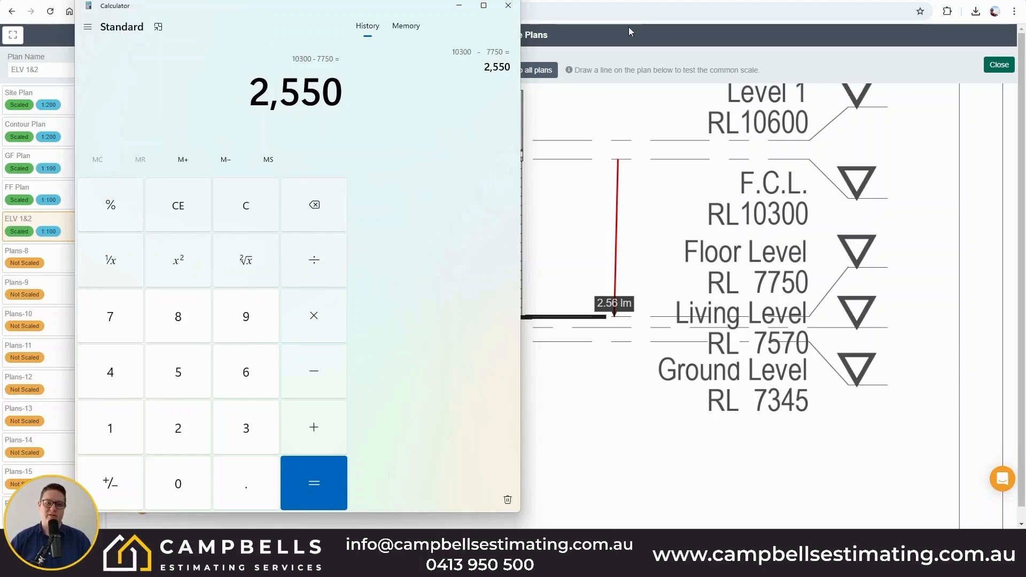
click(509, 7)
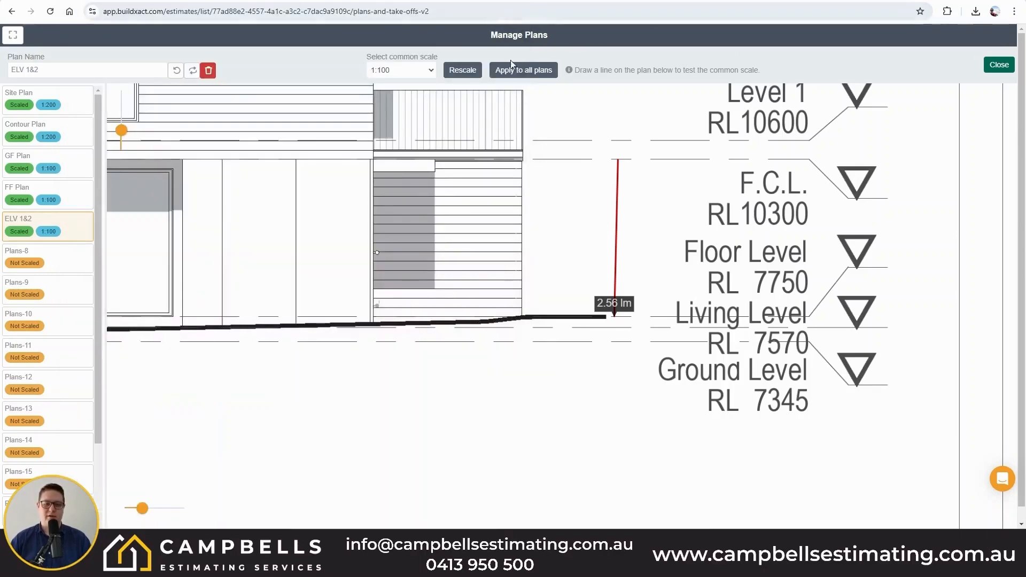
Rename the Plans-8 sheet, which contains Elevations 3 and 4, as ELV 3&4
scroll(613, 320, down, 3)
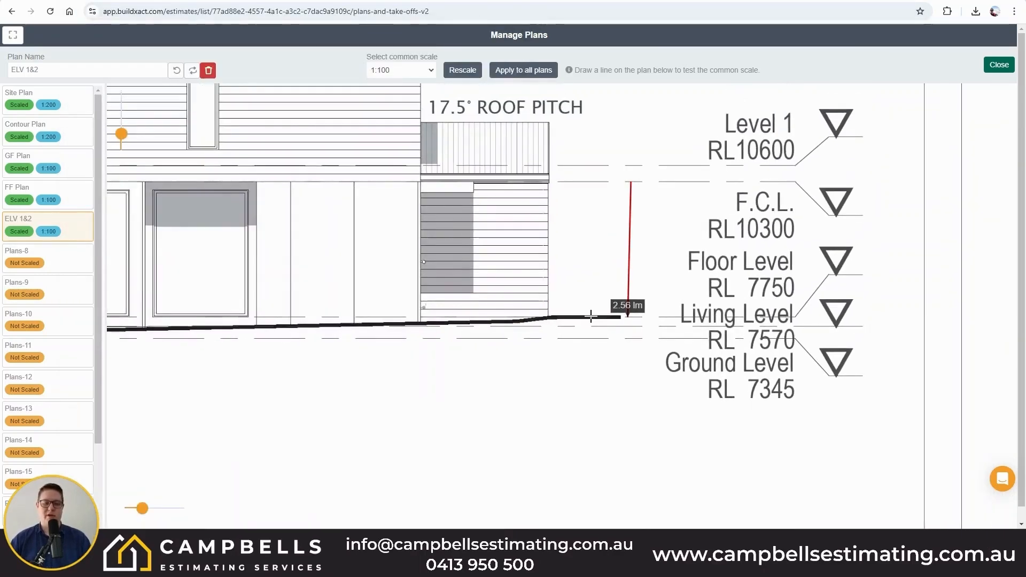
scroll(700, 297, down, 4)
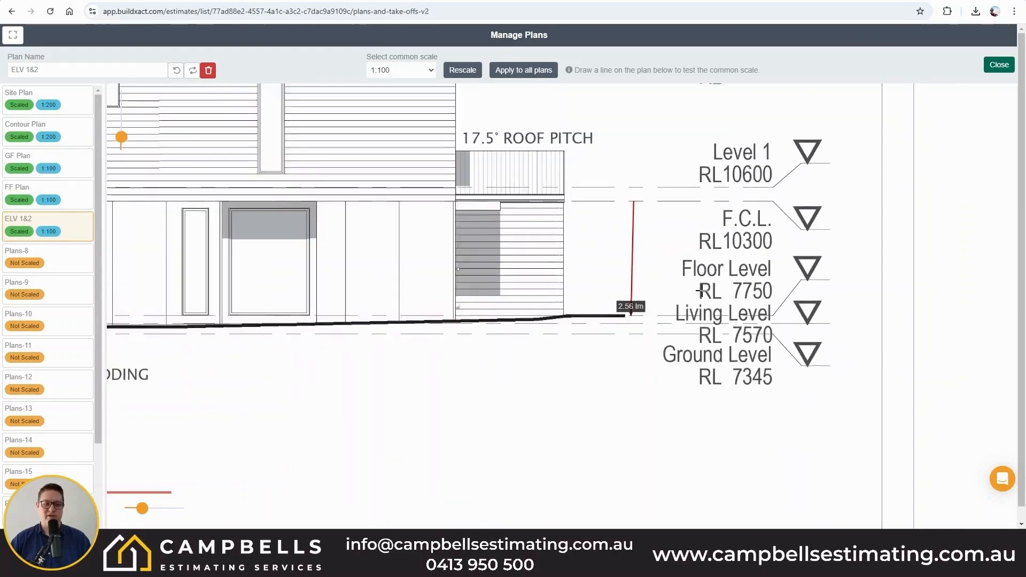
scroll(784, 276, down, 5)
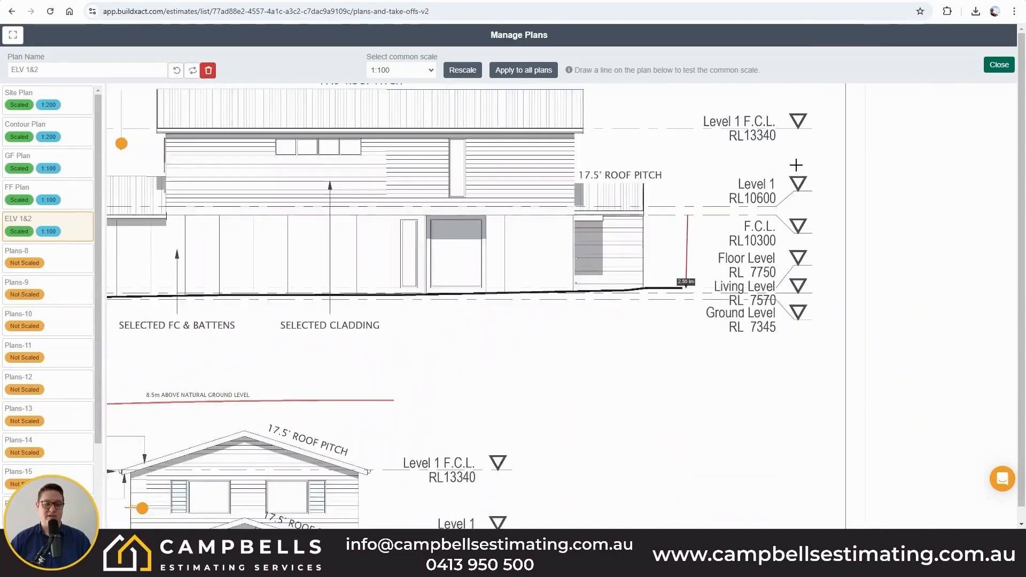
click(56, 265)
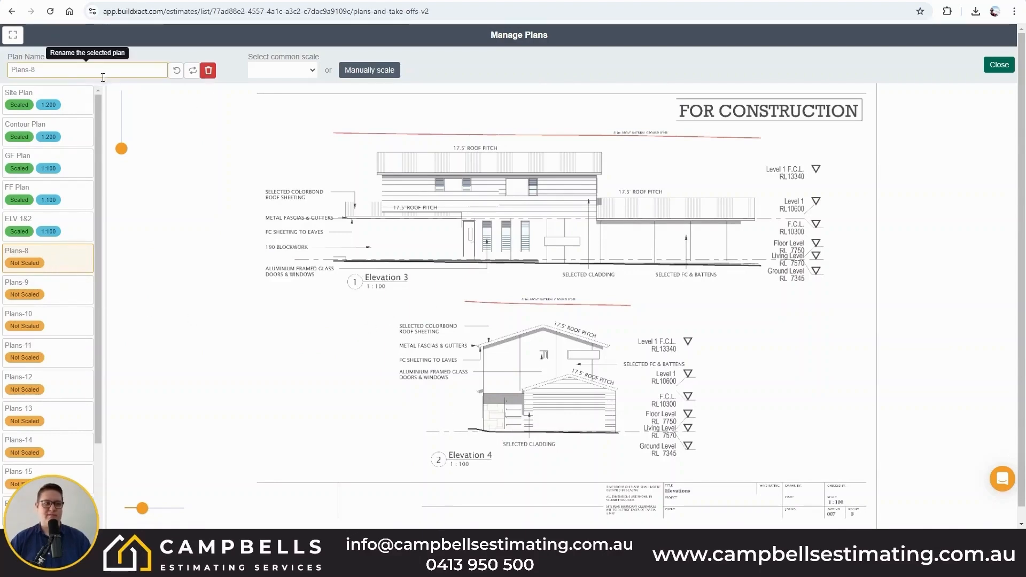
triple_click(36, 69)
text(elv)
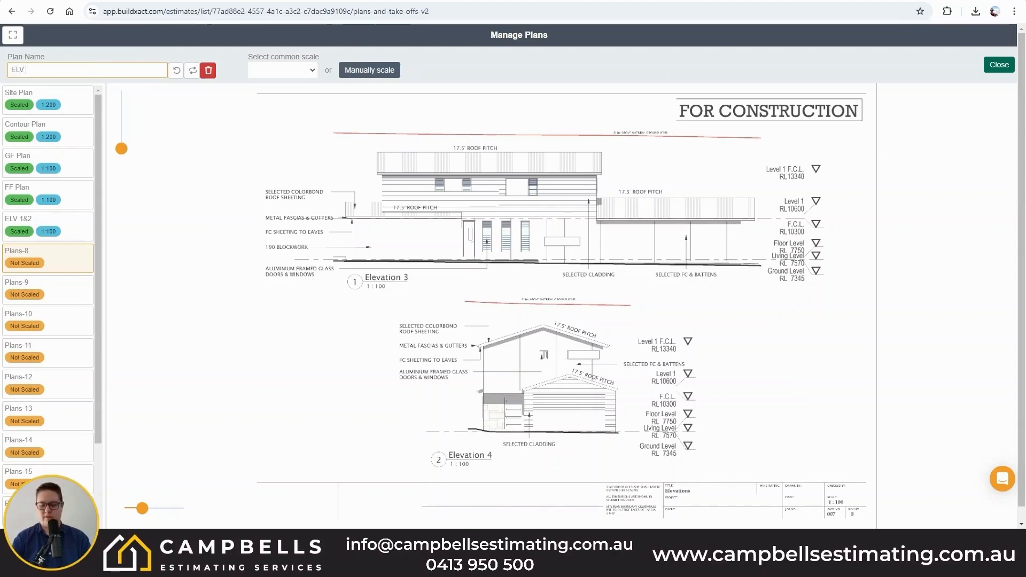
text( 3&4)
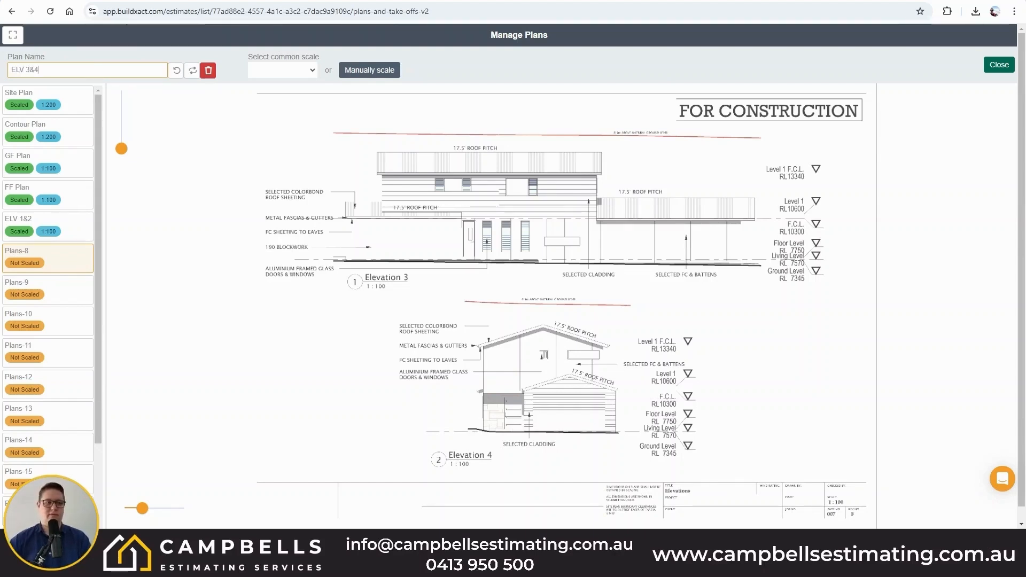
Apply the common scale 1:100 to the ELV 3&4 sheet only and accept the scale confirmation
click(307, 71)
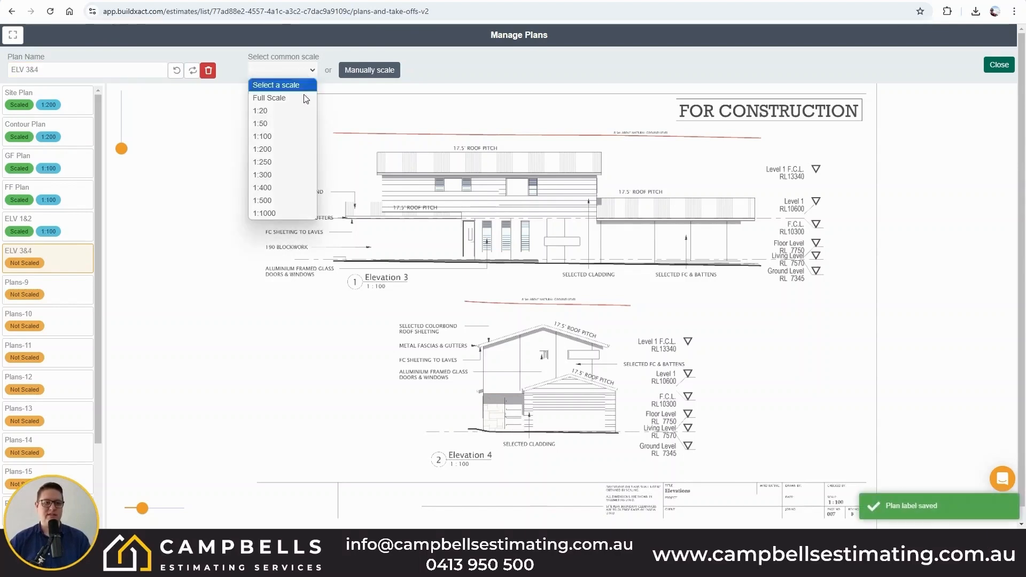
click(285, 137)
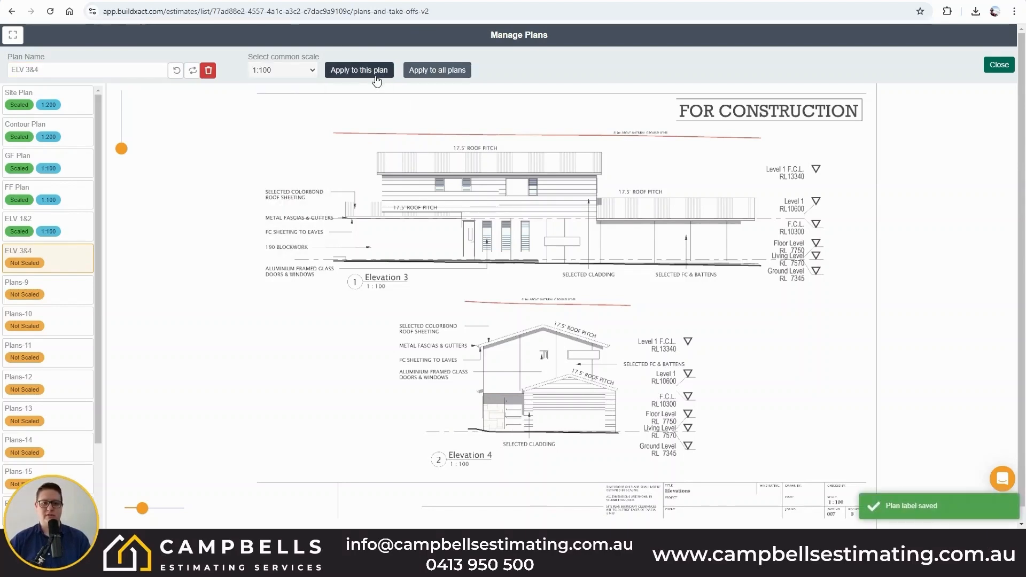
click(373, 75)
click(609, 323)
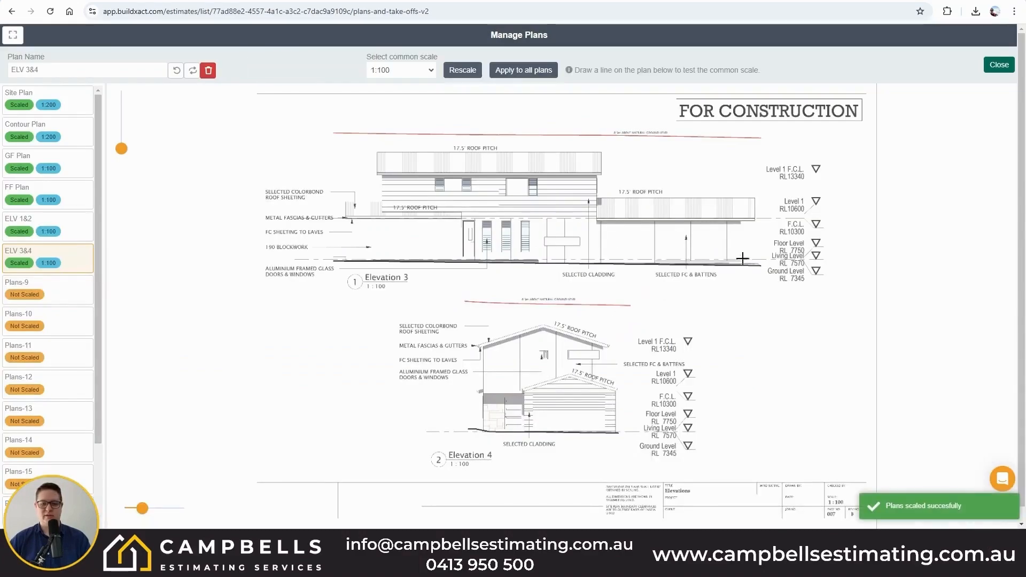
Test the ELV 3&4 scale with a vertical line between the Floor Level and lower F.C.L. lines on Elevation 3
scroll(793, 257, up, 3)
scroll(793, 257, up, 5)
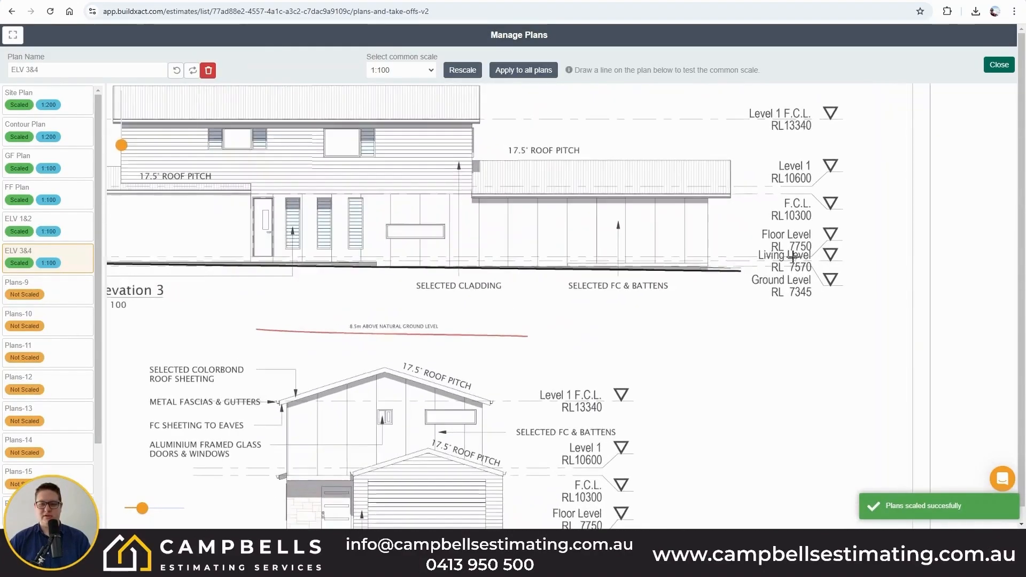
scroll(793, 257, up, 5)
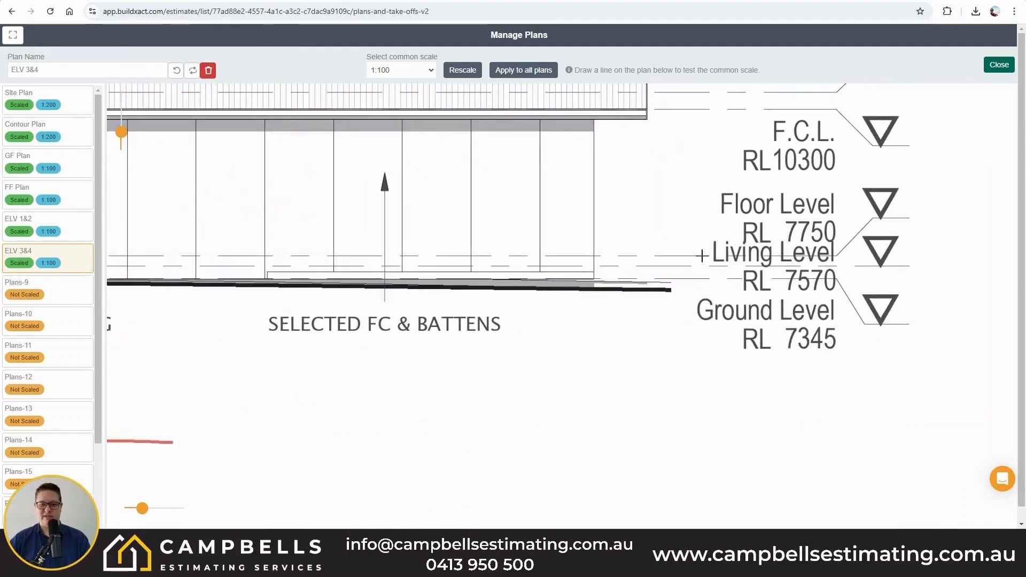
drag(704, 256, 701, 109)
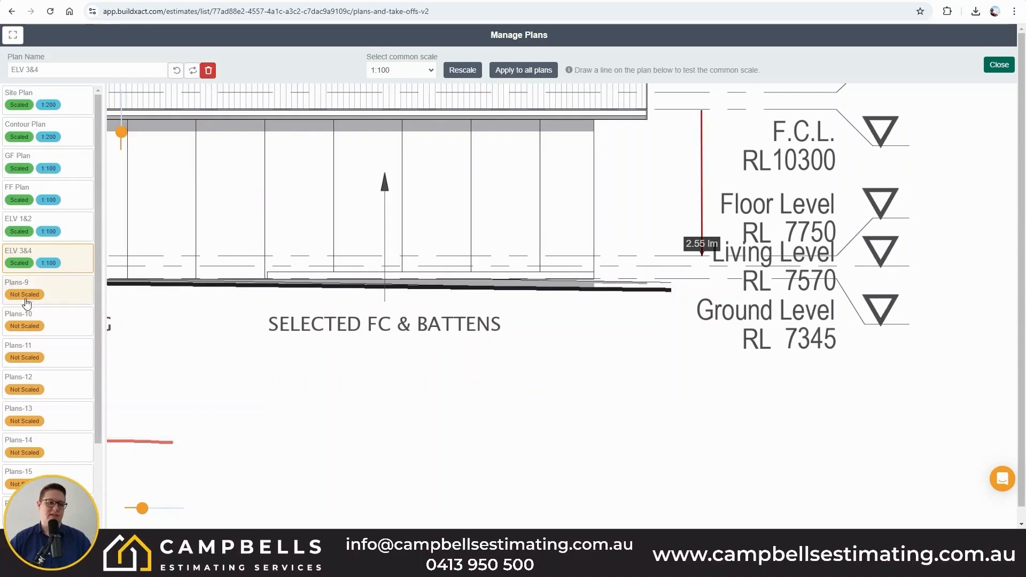
Rename the Plans-9 section sheet as Sec 1
click(64, 295)
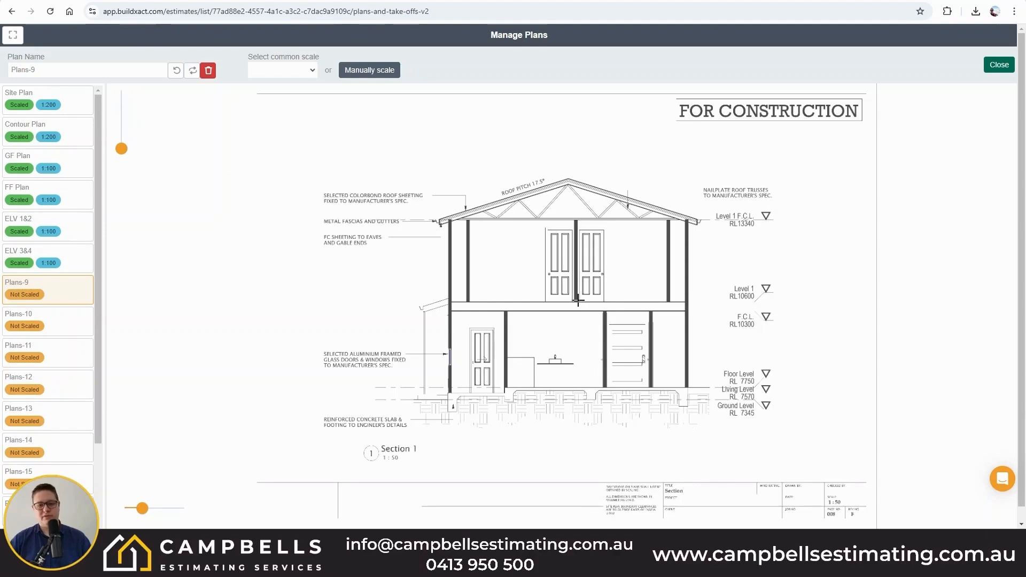
click(81, 70)
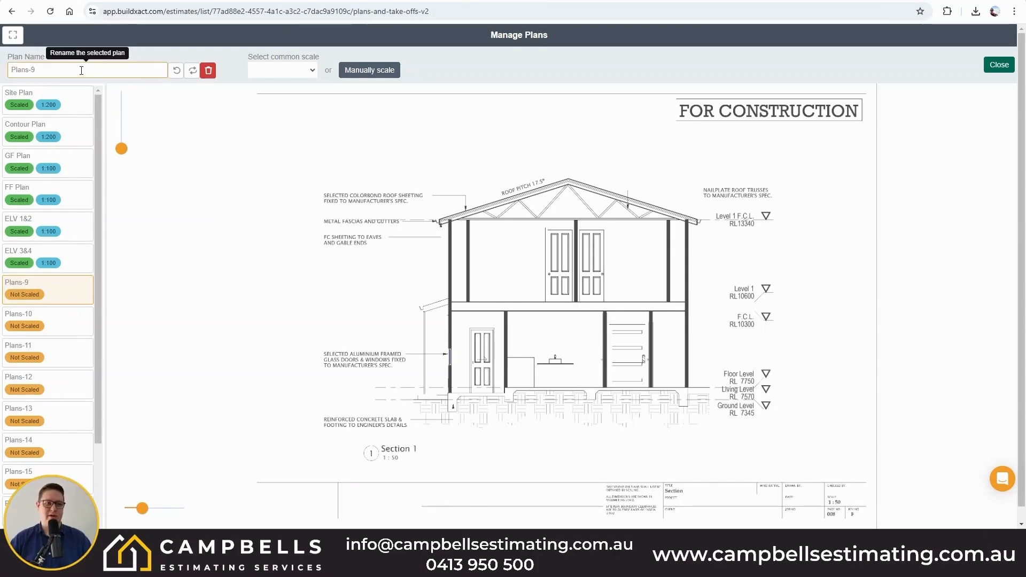
key(ctrl+a)
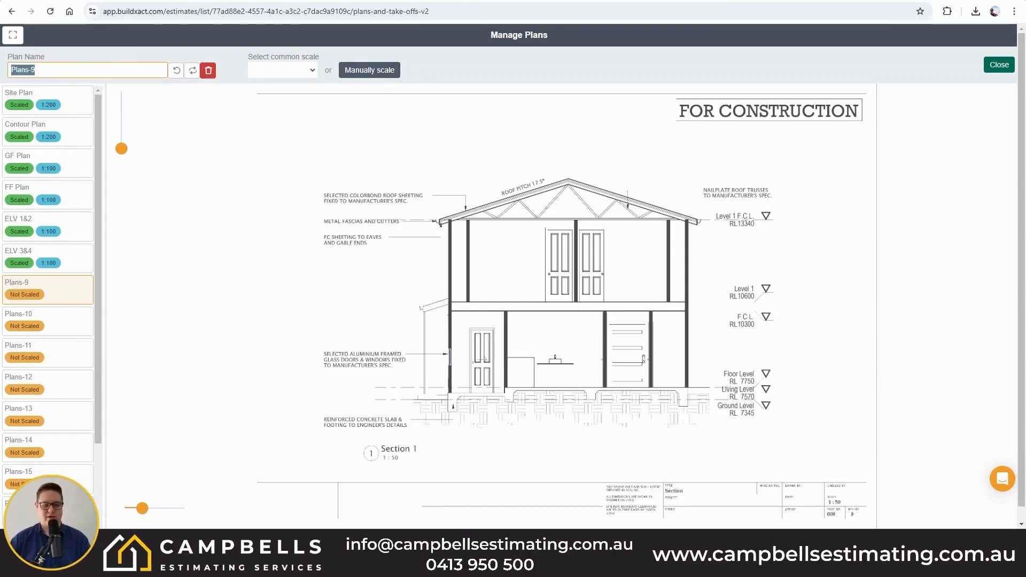
text(se)
key(BackSpace)
key(BackSpace)
text(S)
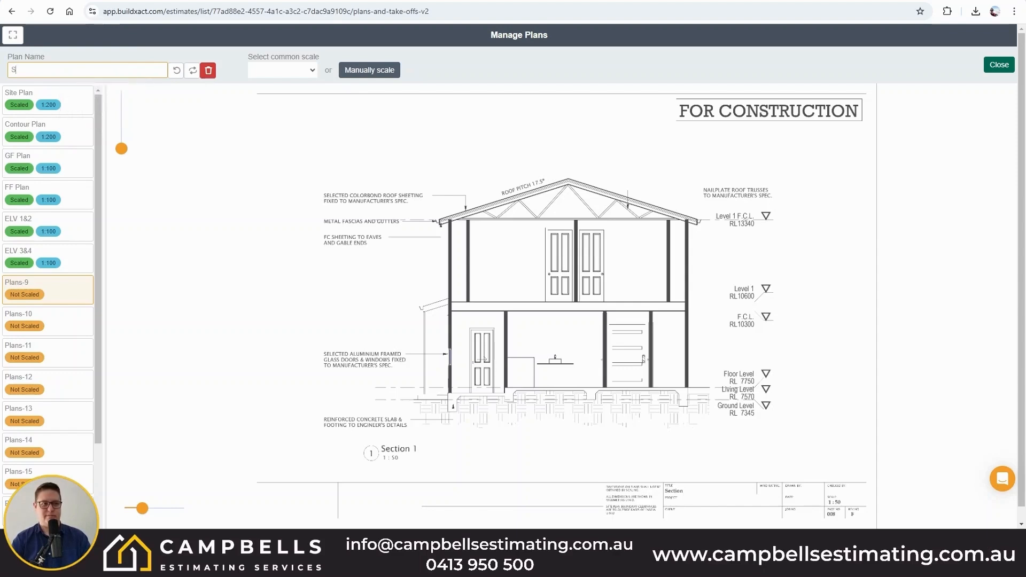
text(ection 1)
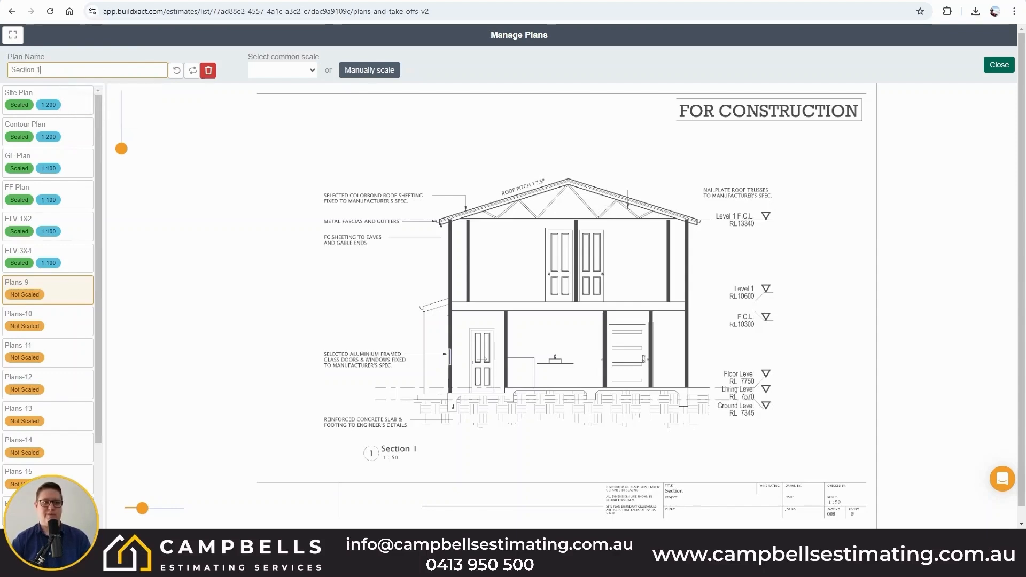
triple_click(39, 69)
text(Sec 1)
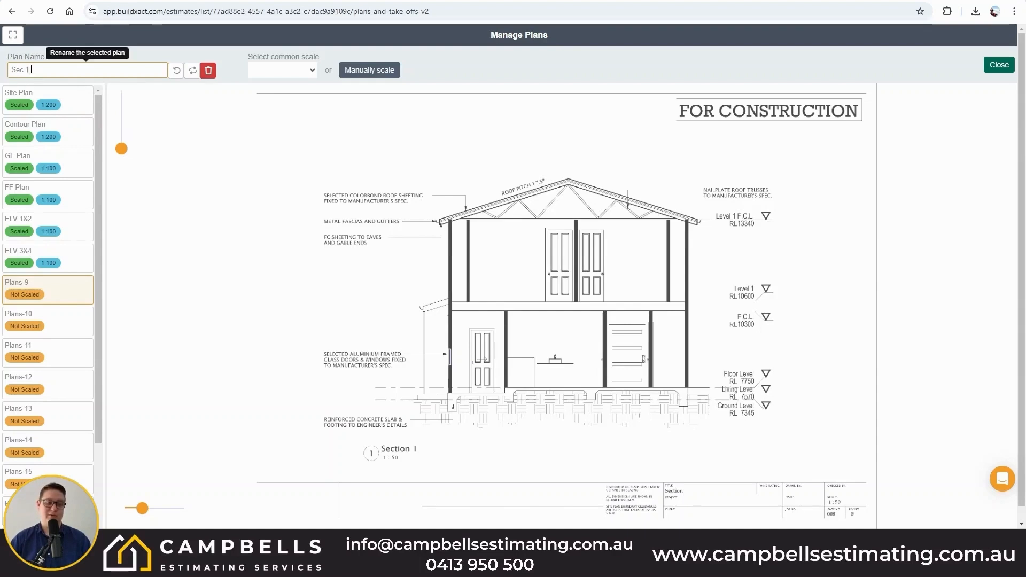
Apply the common scale 1:50 to the Sec 1 sheet only and accept the scale confirmation
click(313, 71)
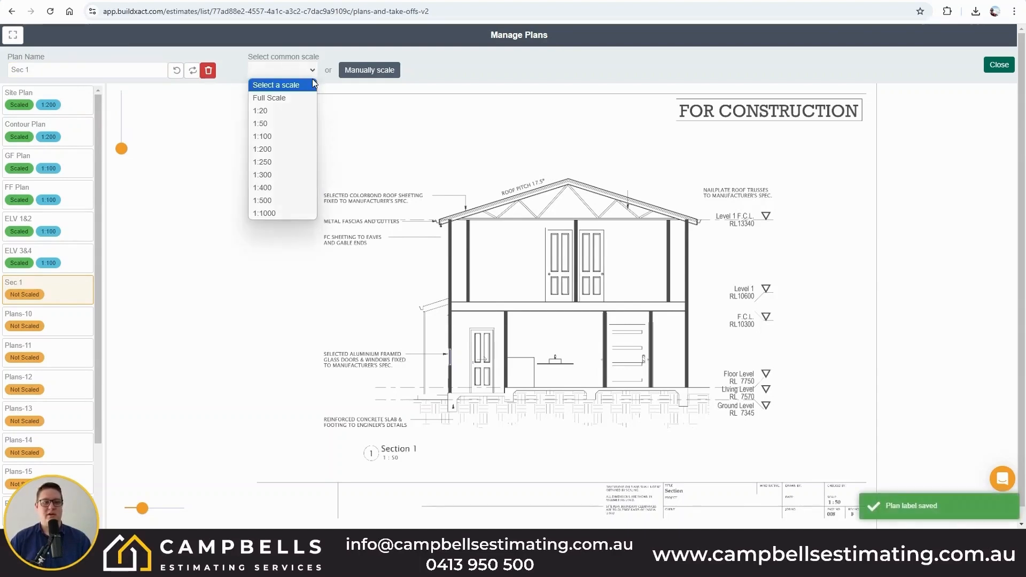
click(275, 123)
click(375, 71)
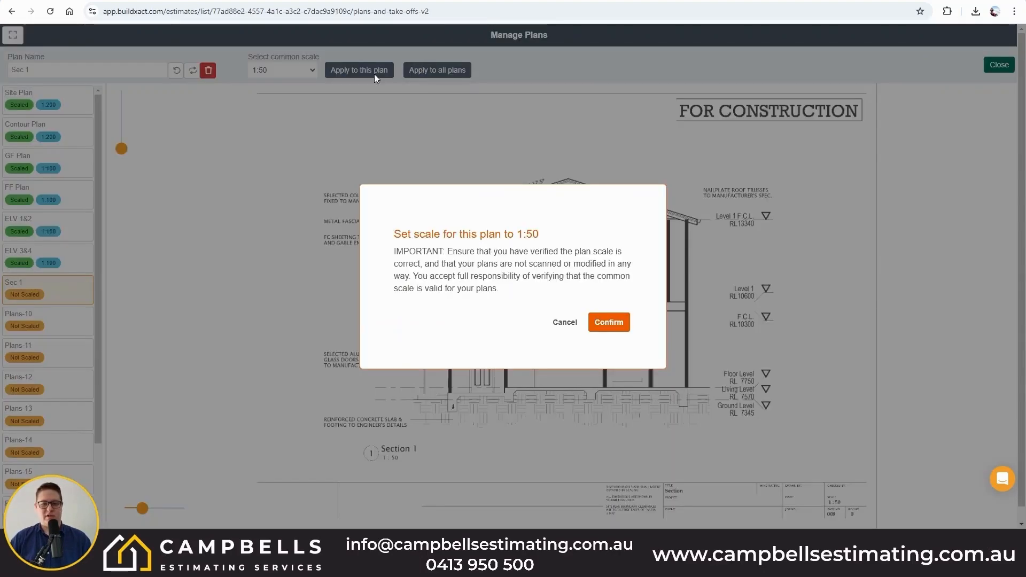
click(619, 323)
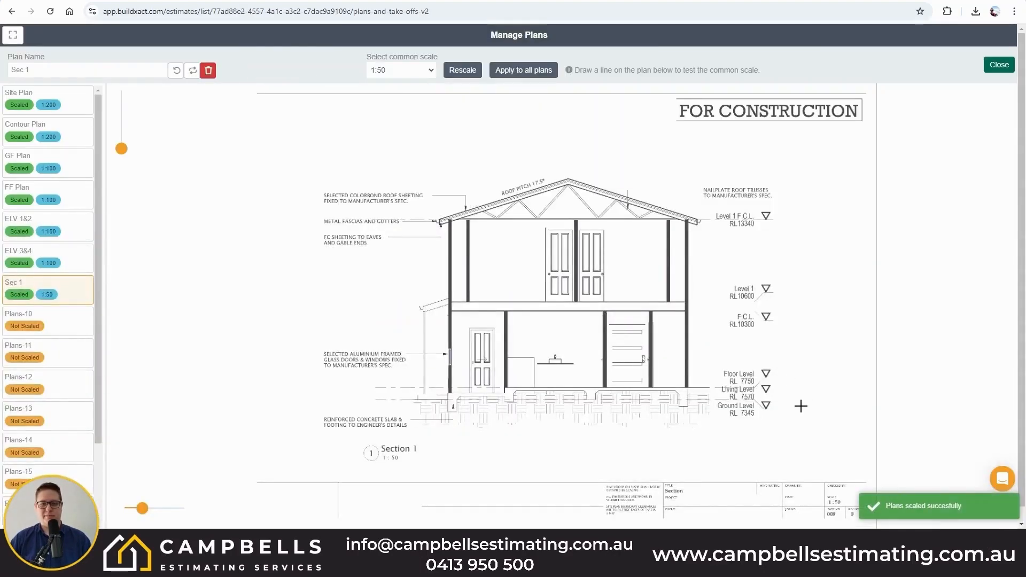
Test the Sec 1 scale with a vertical line along the outer wall between the lower F.C.L. and Floor Level lines
scroll(791, 405, up, 3)
scroll(787, 405, up, 5)
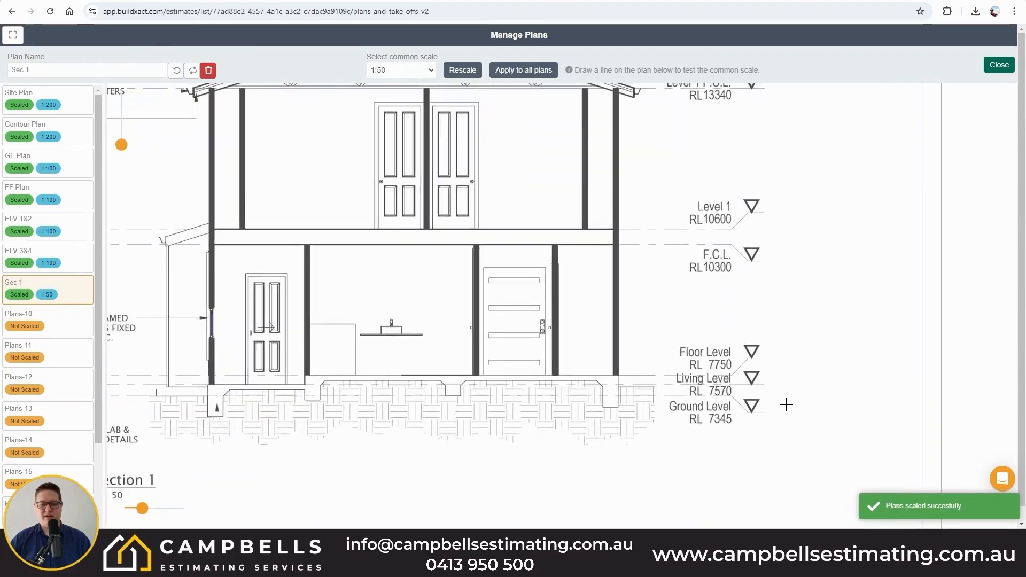
scroll(702, 287, up, 1)
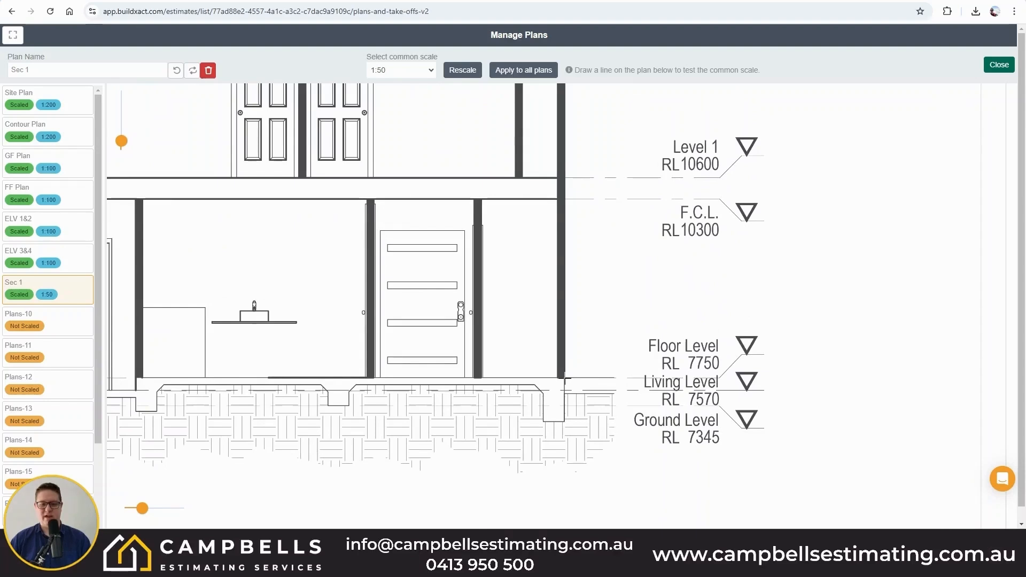
click(565, 197)
click(565, 374)
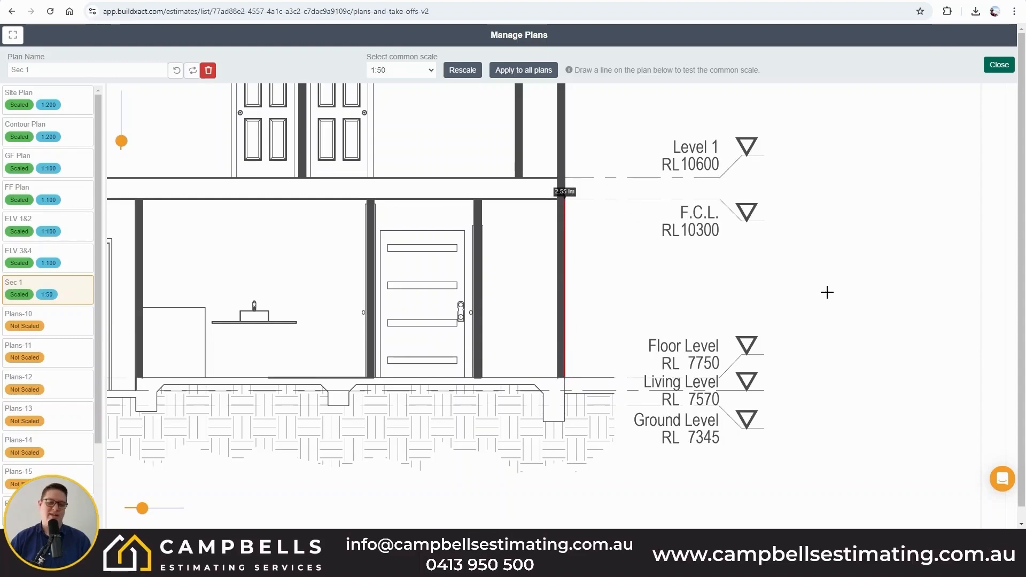
Delete the Plans-10 sheet with the 3D views from the plan set
scroll(737, 306, down, 3)
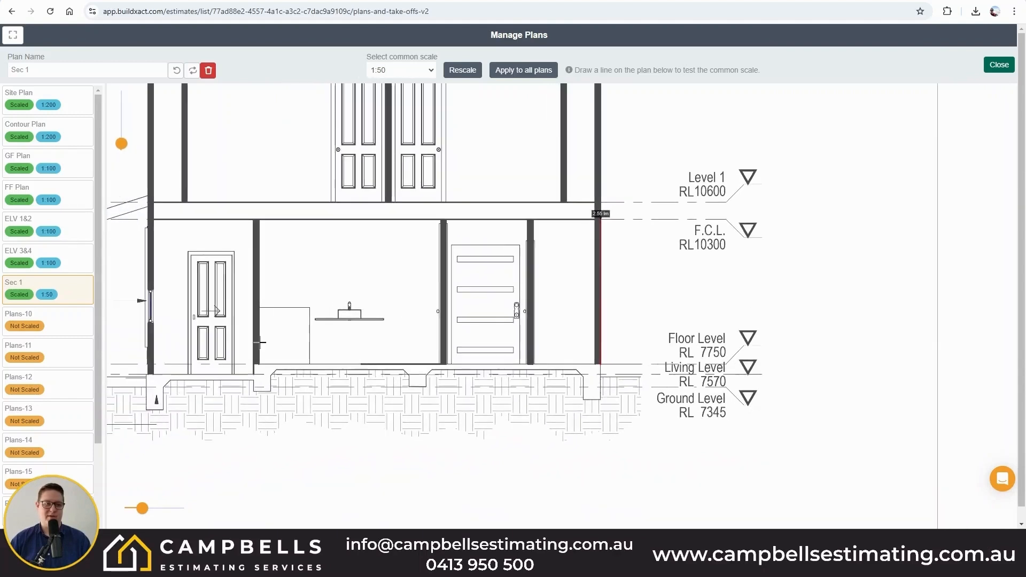
click(59, 327)
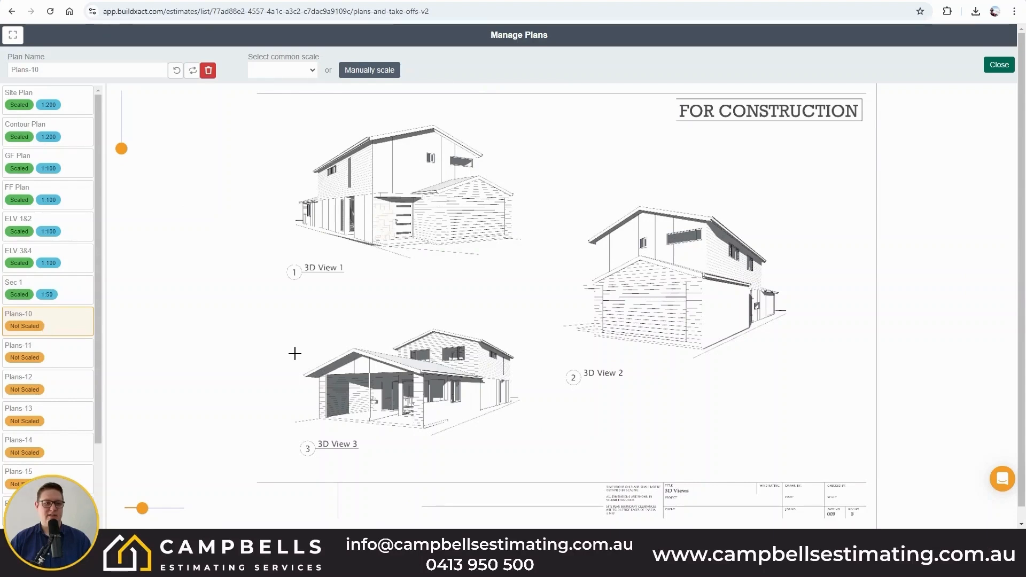
click(209, 70)
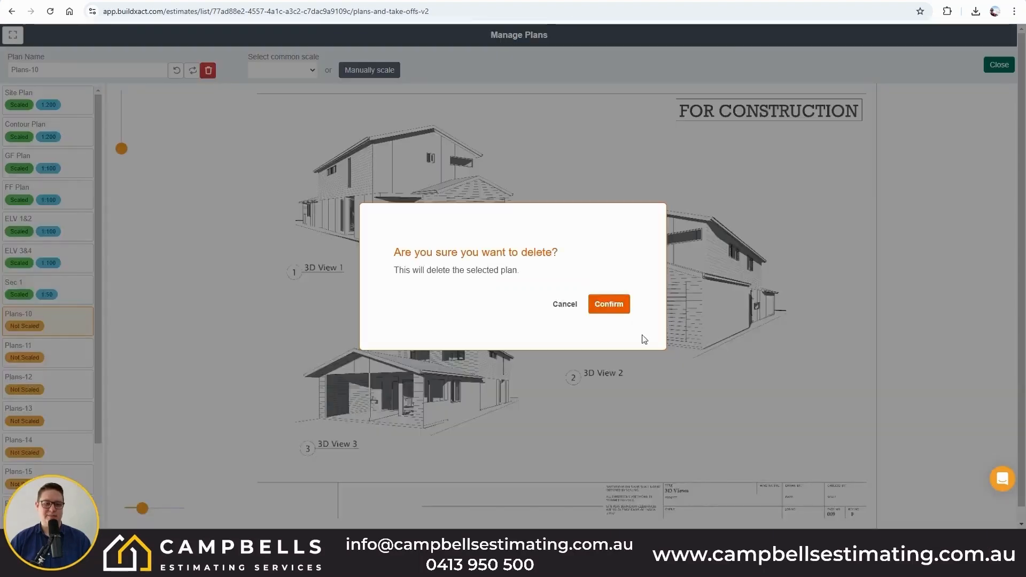
click(614, 309)
Check the Plans-11 Foundation Plan sheet and delete it from the plan set
click(34, 317)
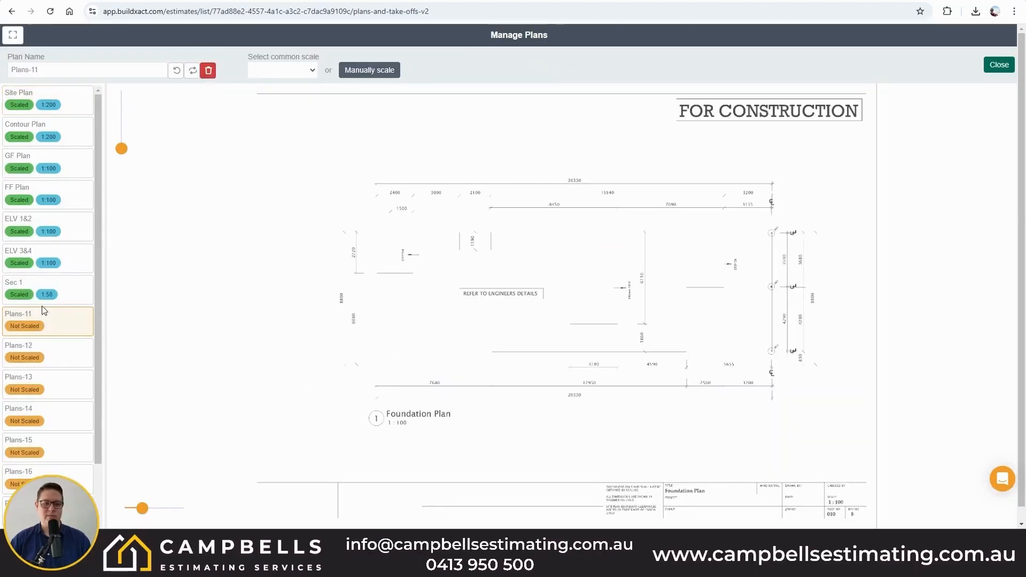
scroll(567, 364, up, 3)
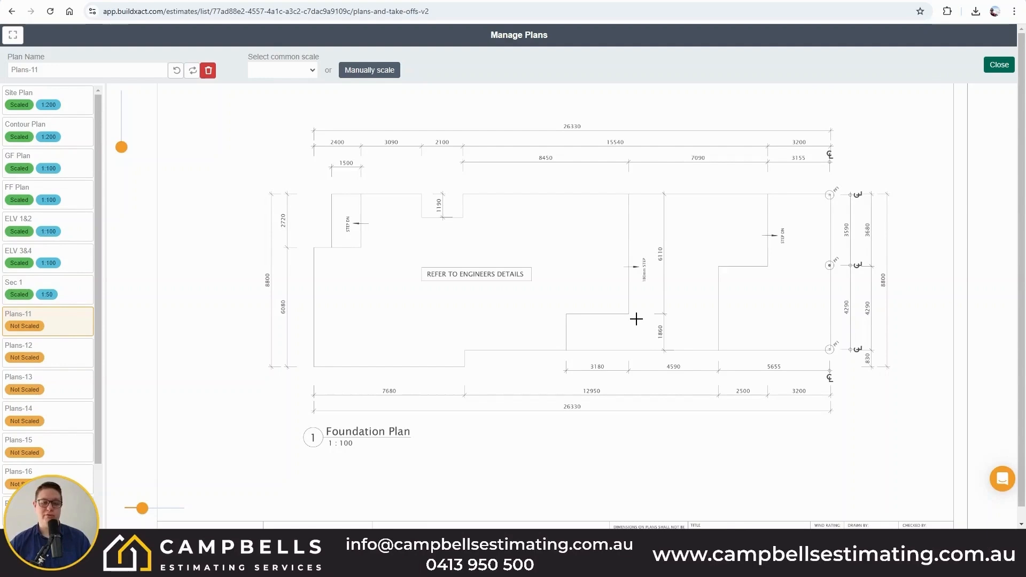
click(209, 71)
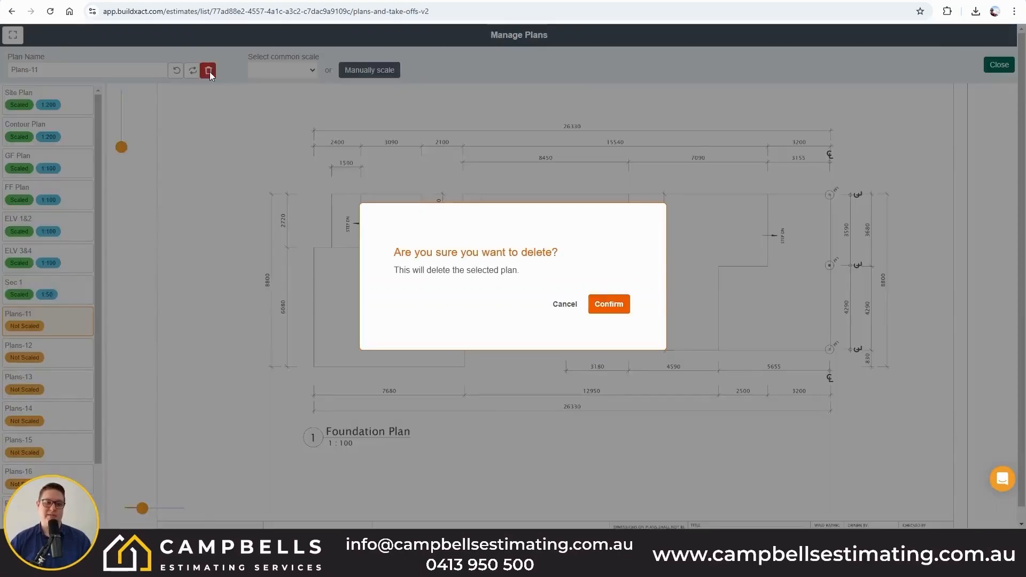
click(607, 304)
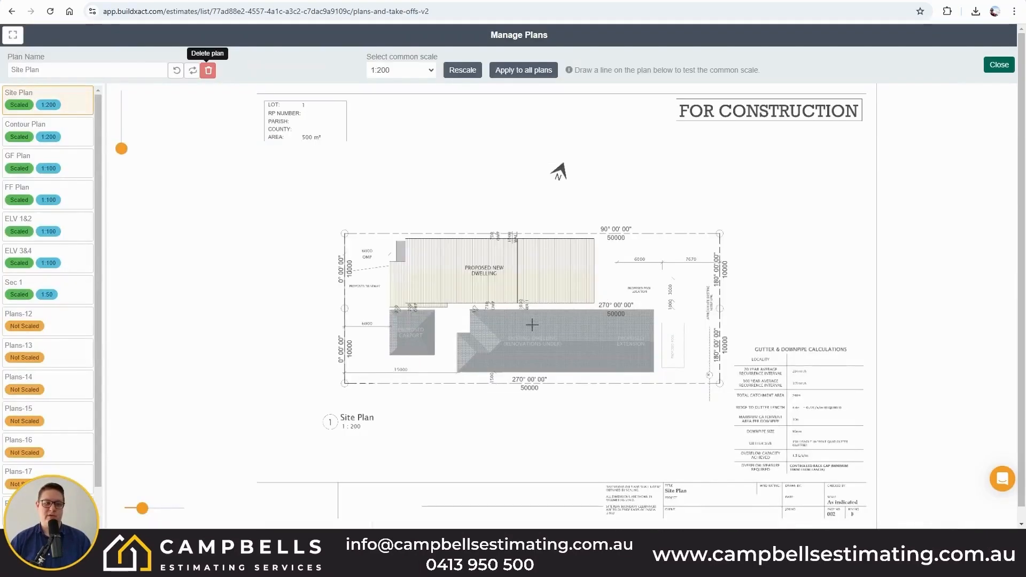
Check the Plans-12 Floor Coverings Lower sheet and delete it from the plan set
click(56, 322)
scroll(492, 390, up, 3)
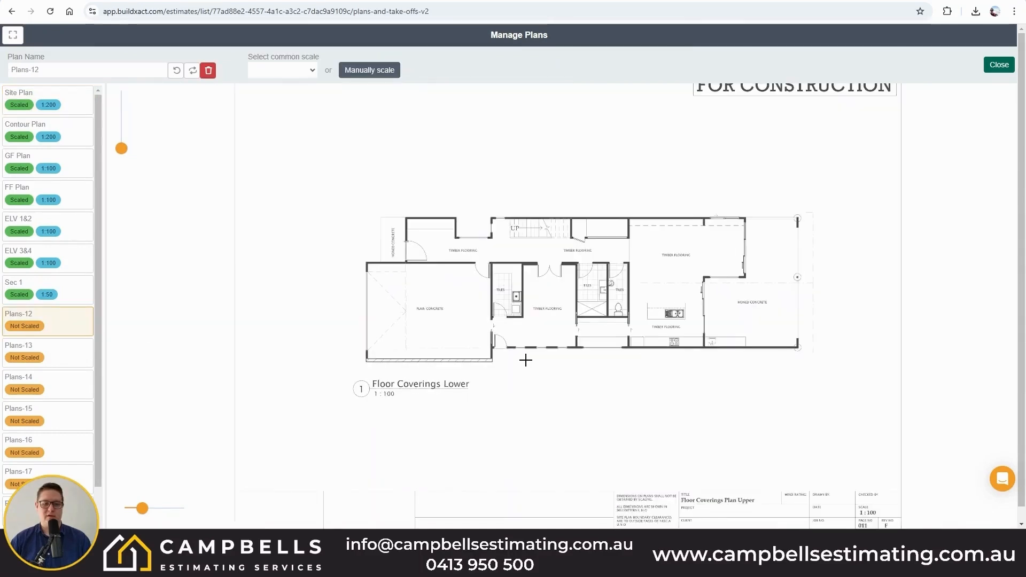
scroll(571, 340, up, 1)
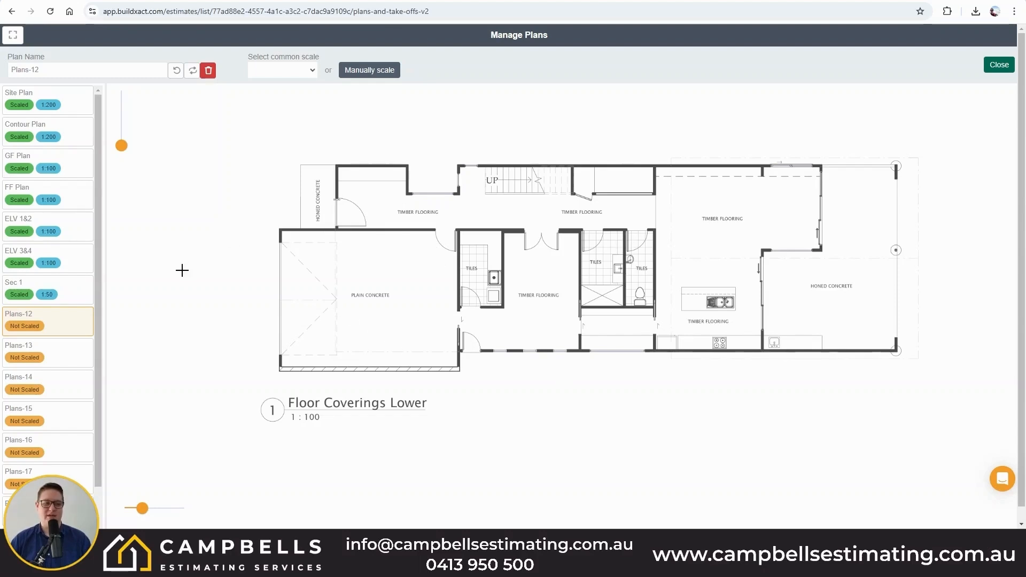
click(209, 72)
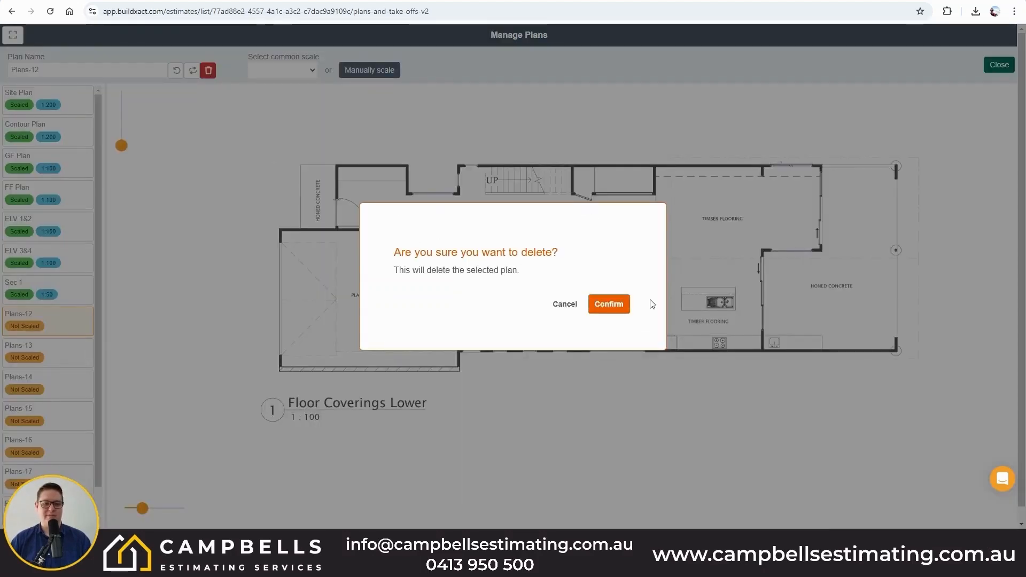
click(610, 305)
Delete the Plans-13 Floor Coverings Upper sheet from the plan set
click(51, 320)
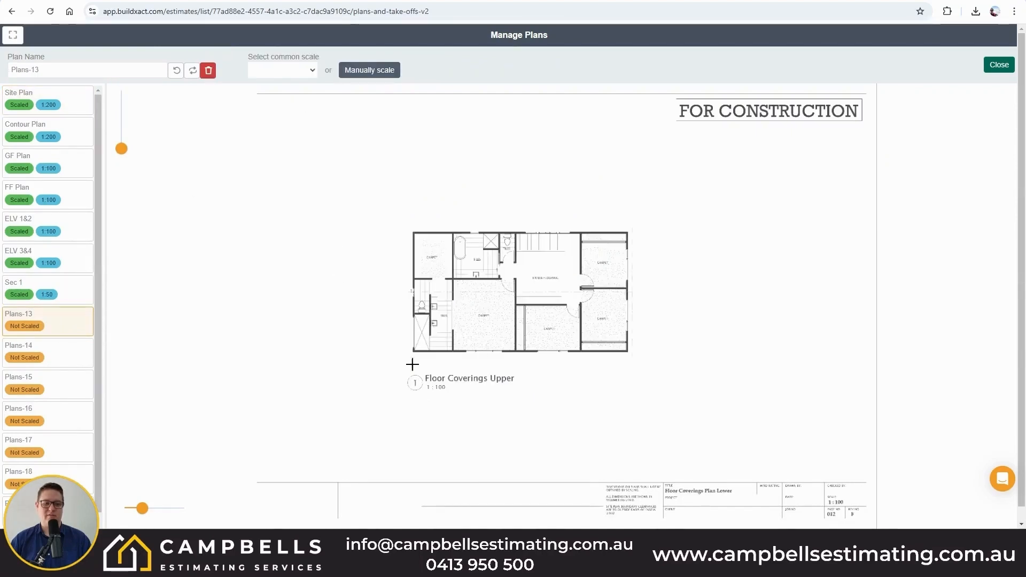
click(208, 70)
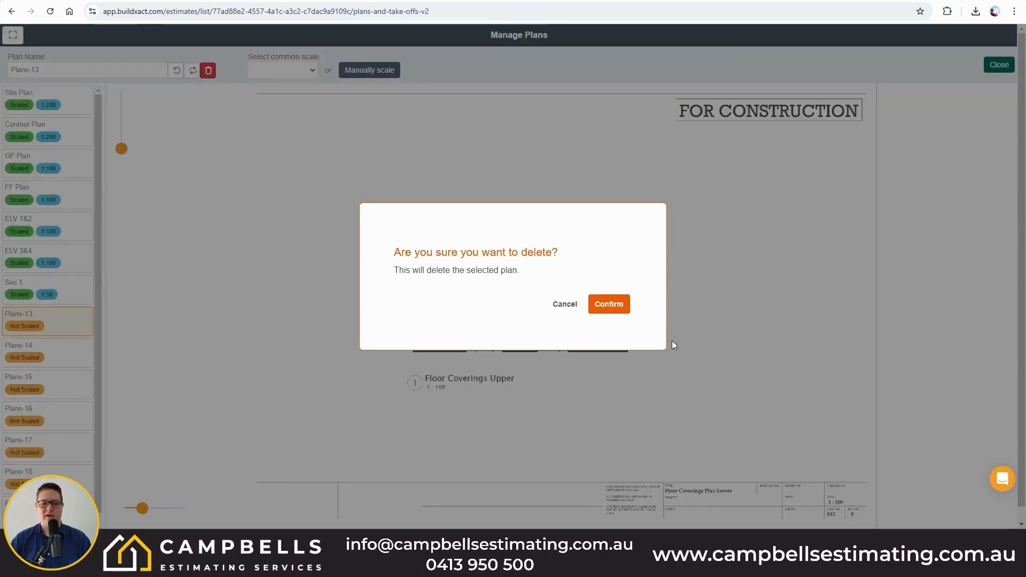
click(609, 305)
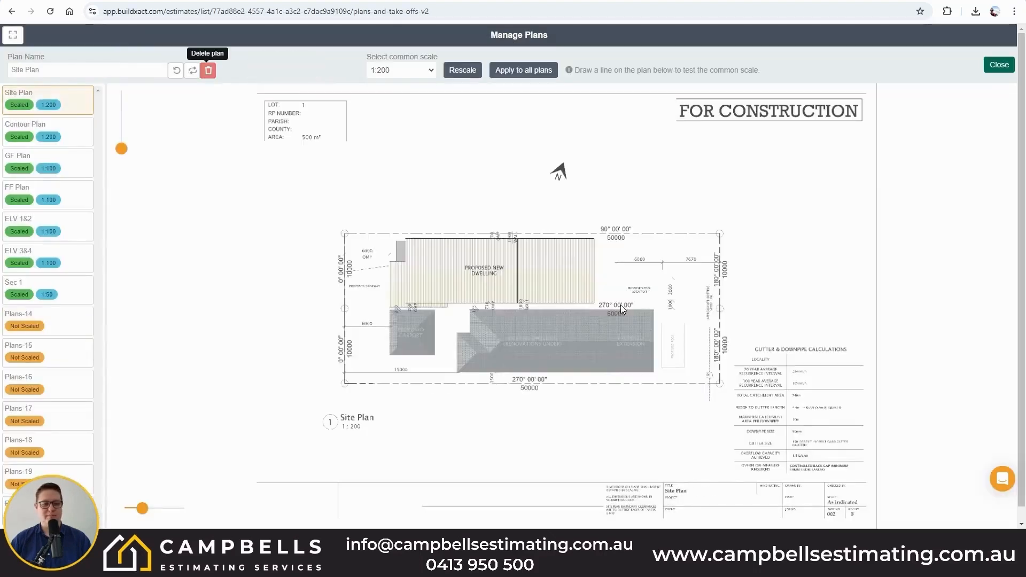
Rename the Plans-14 Electrical Layout Lower sheet as "ELEC GF Plan"
click(63, 323)
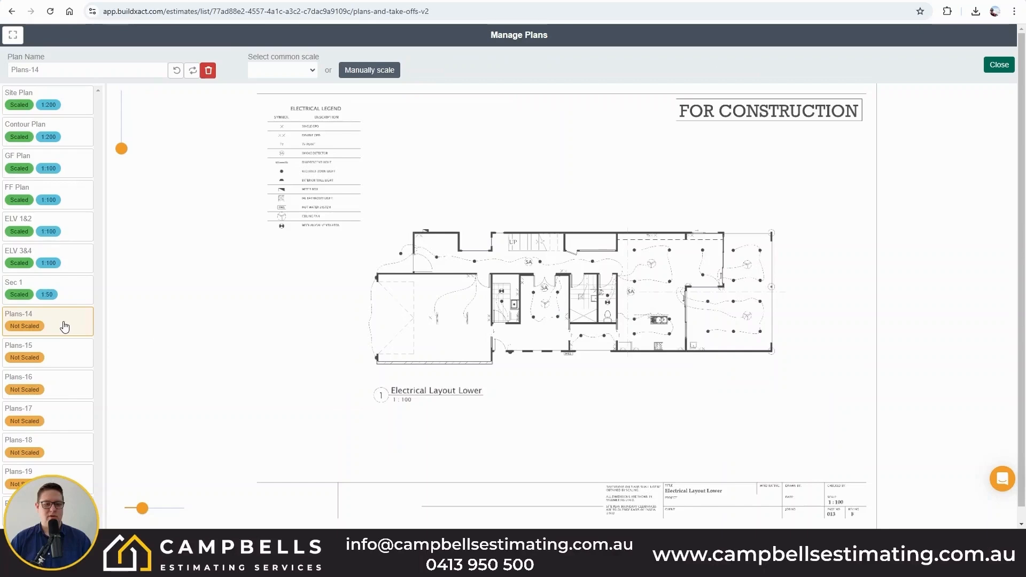
scroll(696, 258, up, 3)
click(133, 64)
key(ctrl+a)
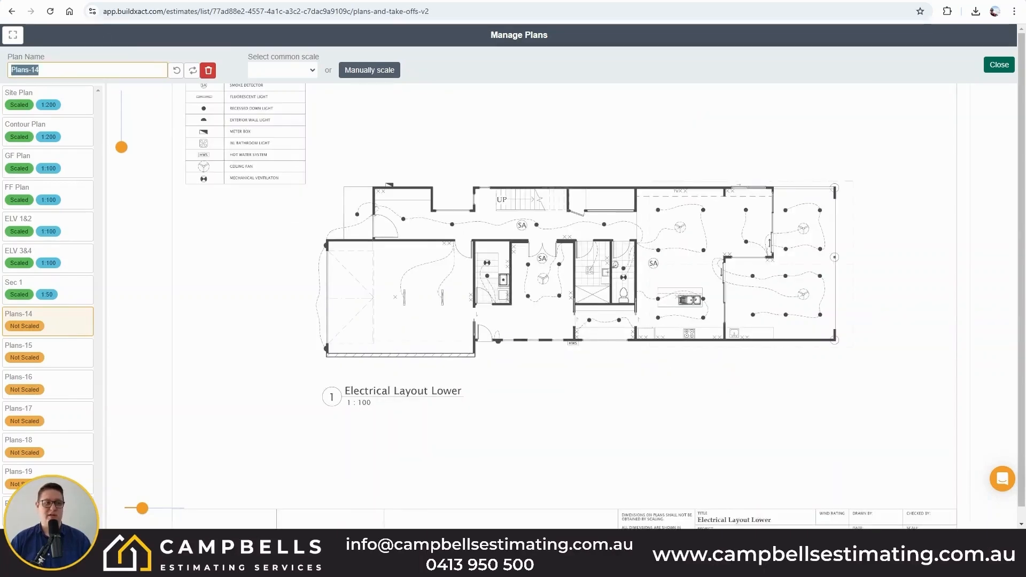
text(ELEC)
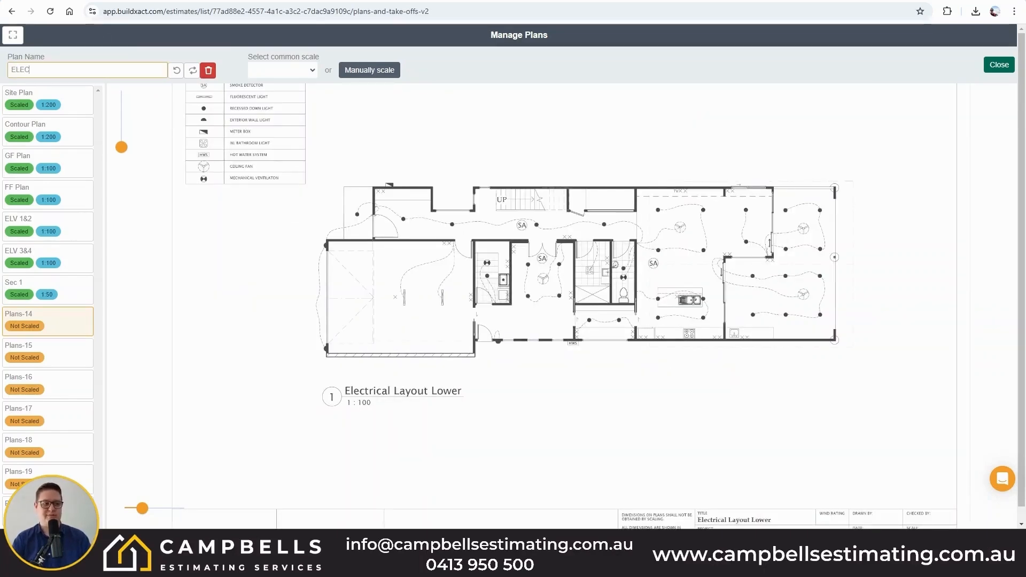
text( GF Plan)
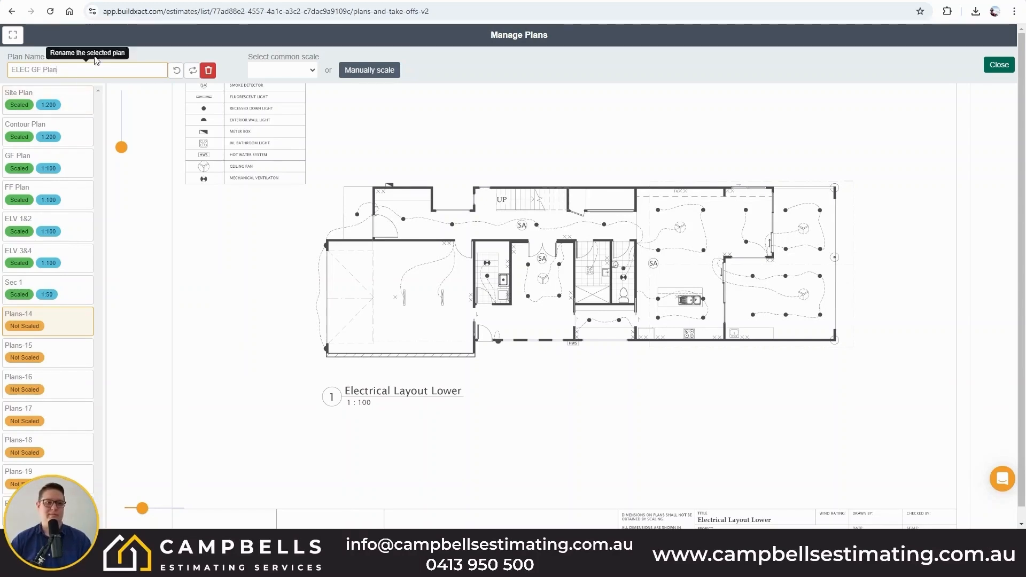
Apply the 1:100 common scale to the ELEC GF Plan sheet only
click(276, 72)
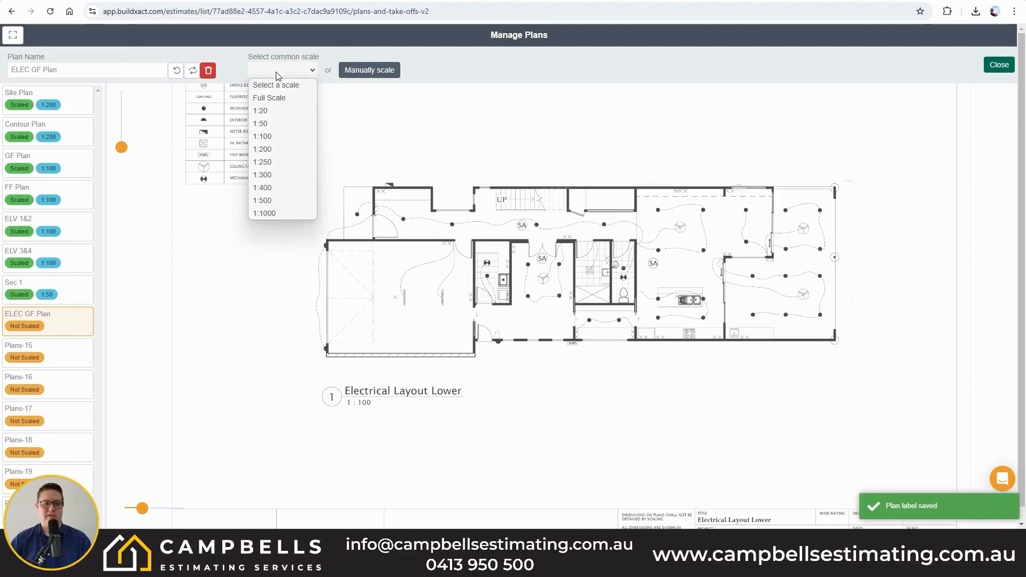
click(277, 137)
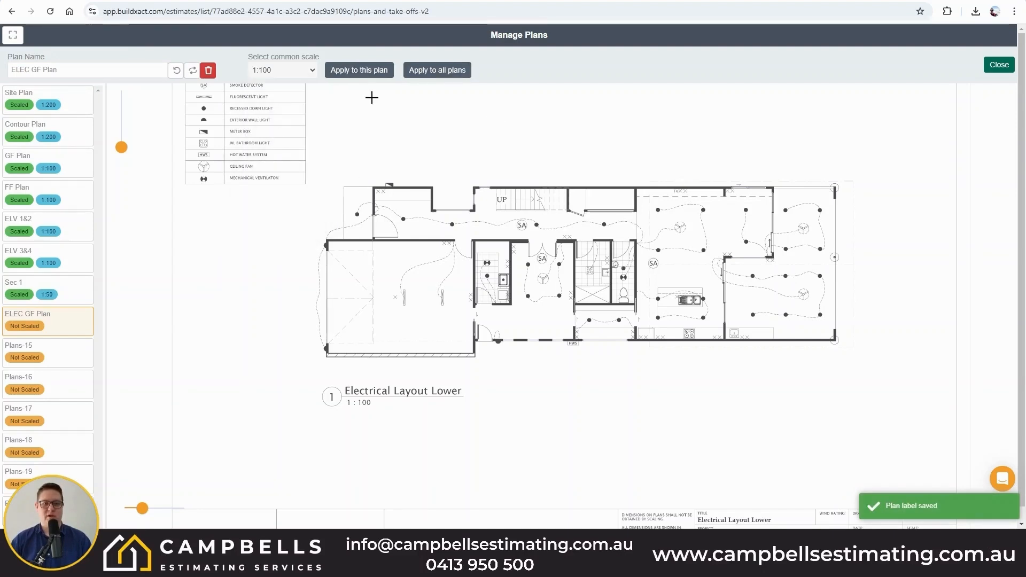
click(350, 71)
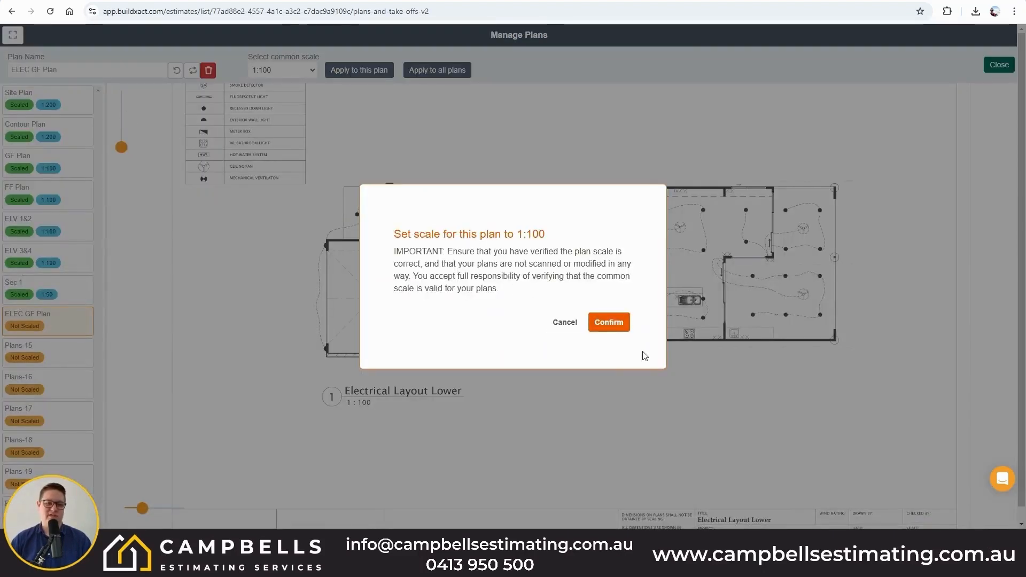
click(615, 324)
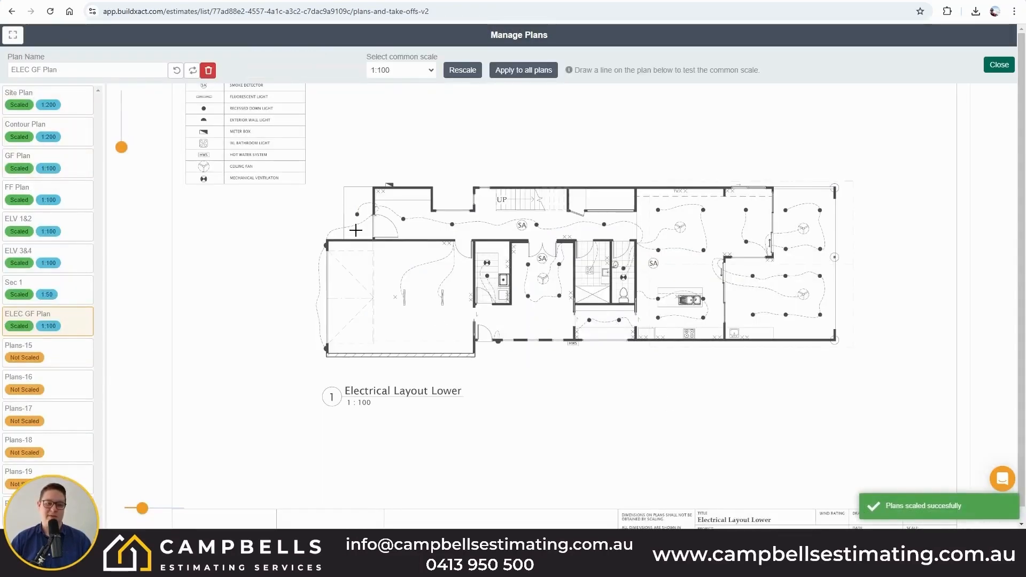
scroll(541, 244, down, 2)
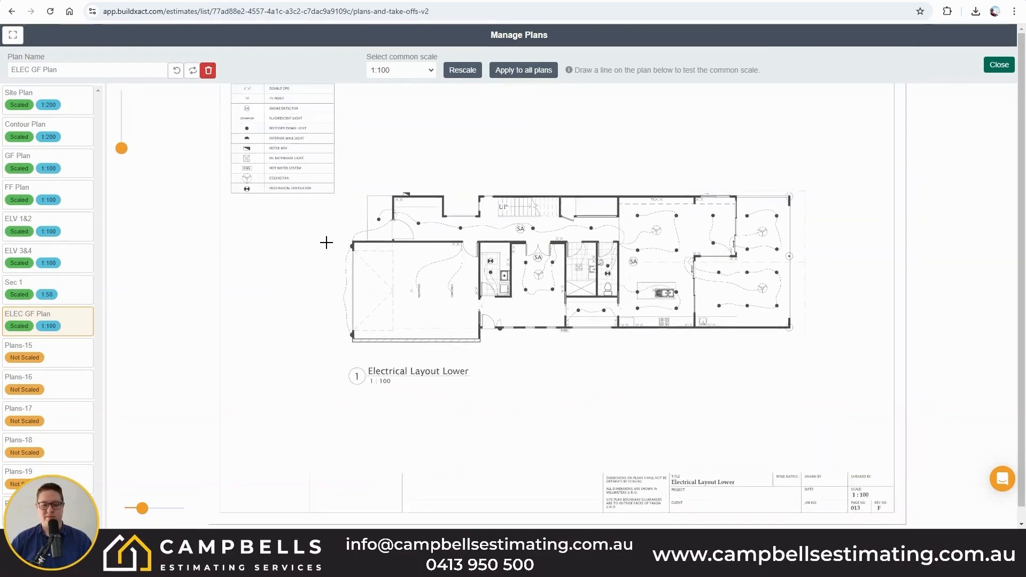
scroll(326, 243, down, 1)
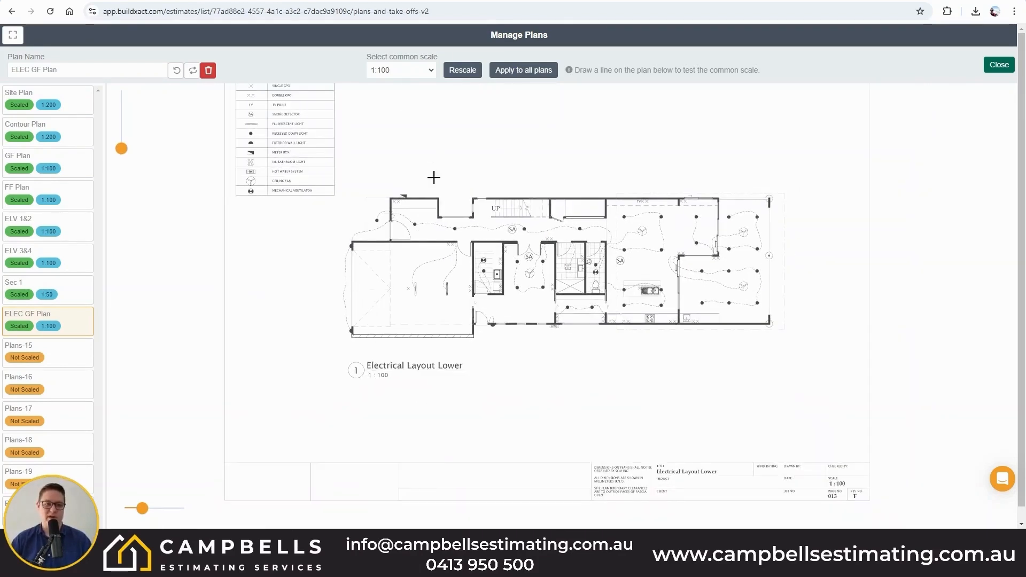
Rename the Plans-15 Electrical Layout Upper sheet as "ELEC FF Plan"
click(62, 359)
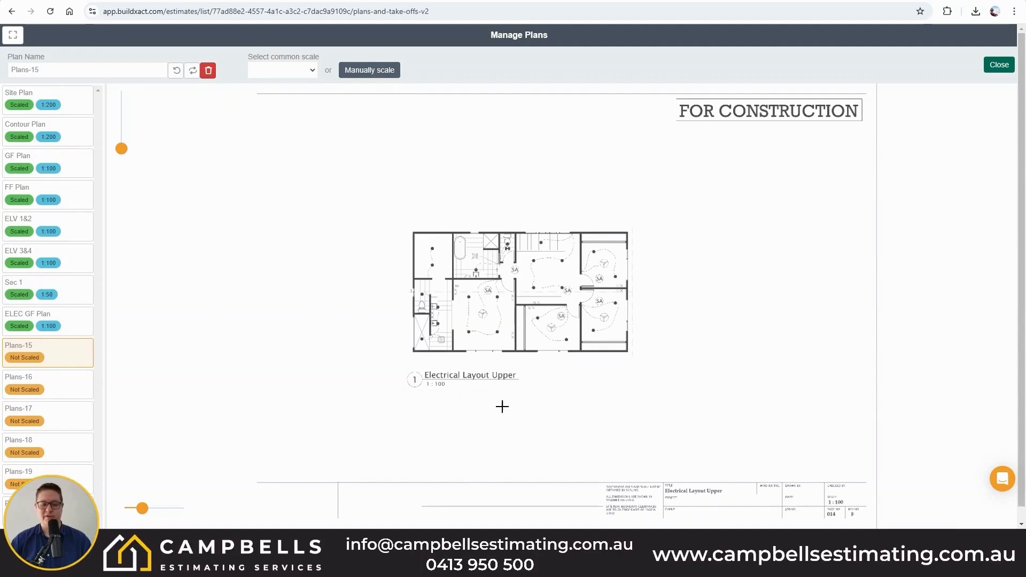
click(45, 70)
key(ctrl+a)
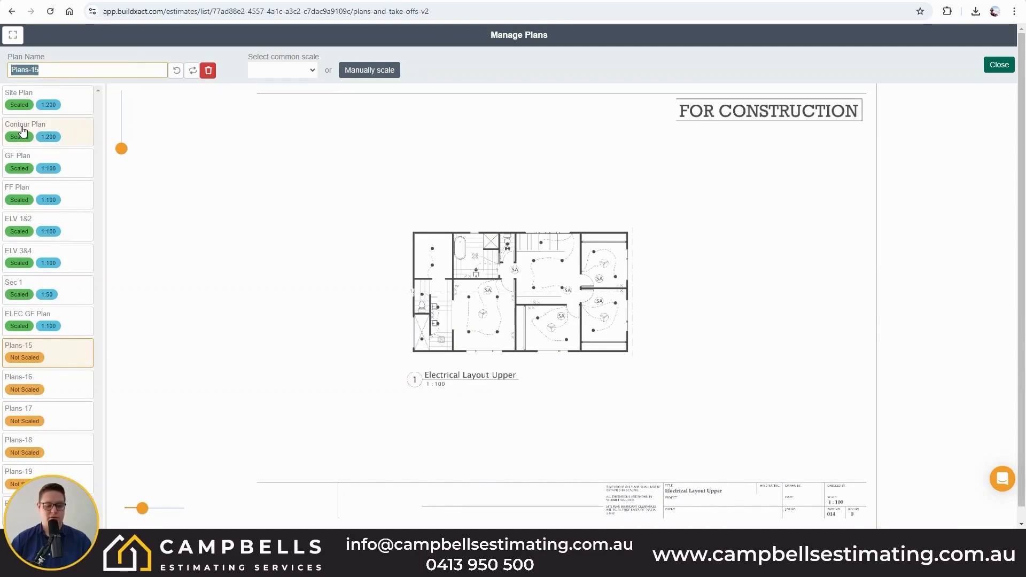
text(ELEC FF)
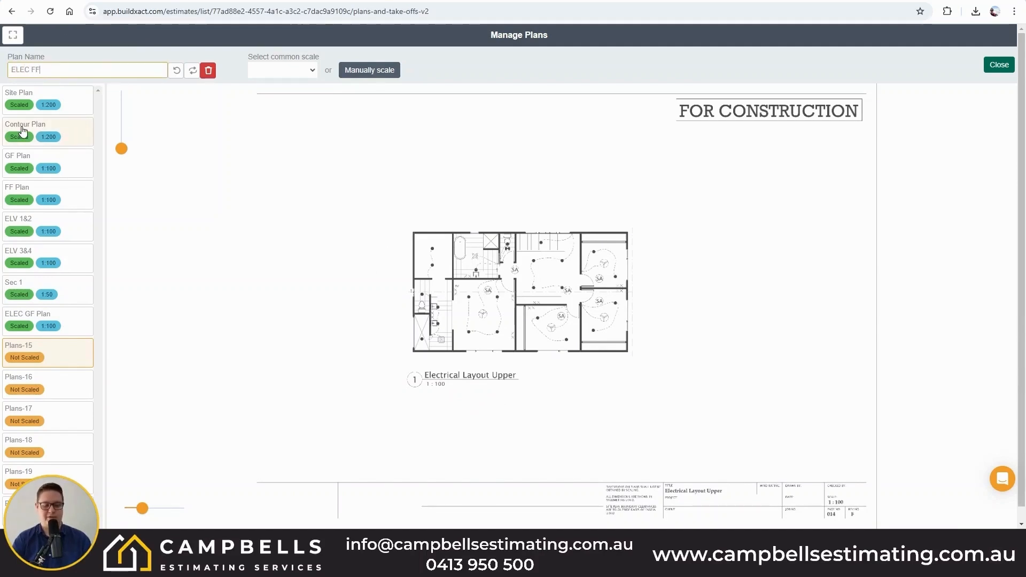
Apply the 1:100 common scale to the ELEC FF Plan sheet only
click(313, 70)
click(275, 131)
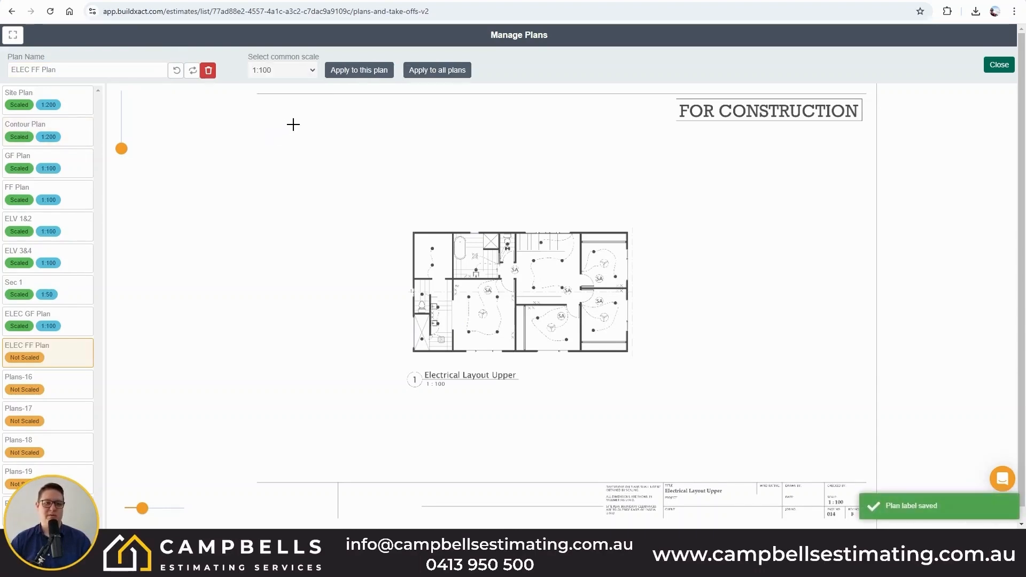
click(370, 71)
click(612, 323)
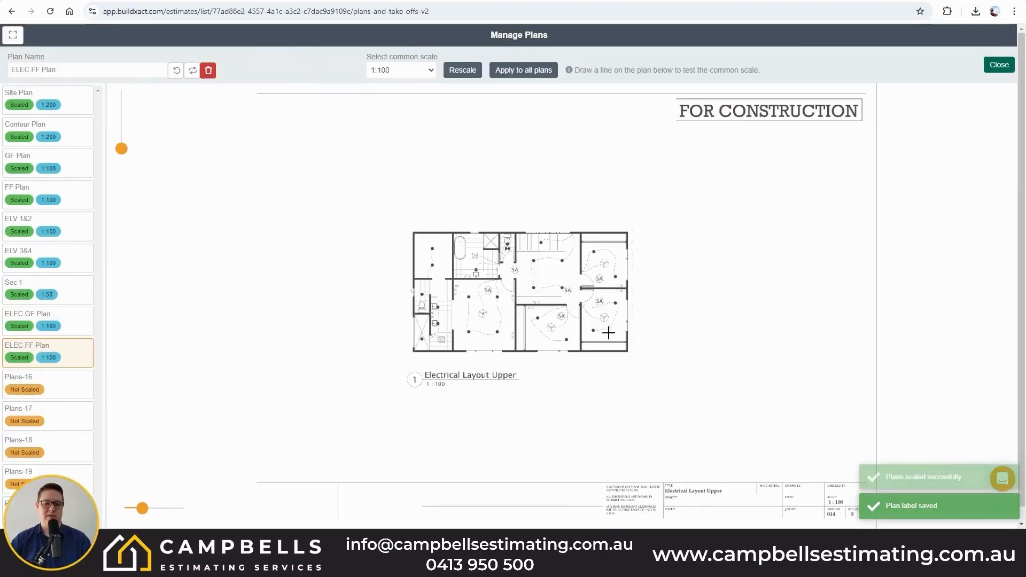
Rename the Plans-16 sheet with the laundry, bath and powder room details as "LAUND BATH & PWD"
click(56, 383)
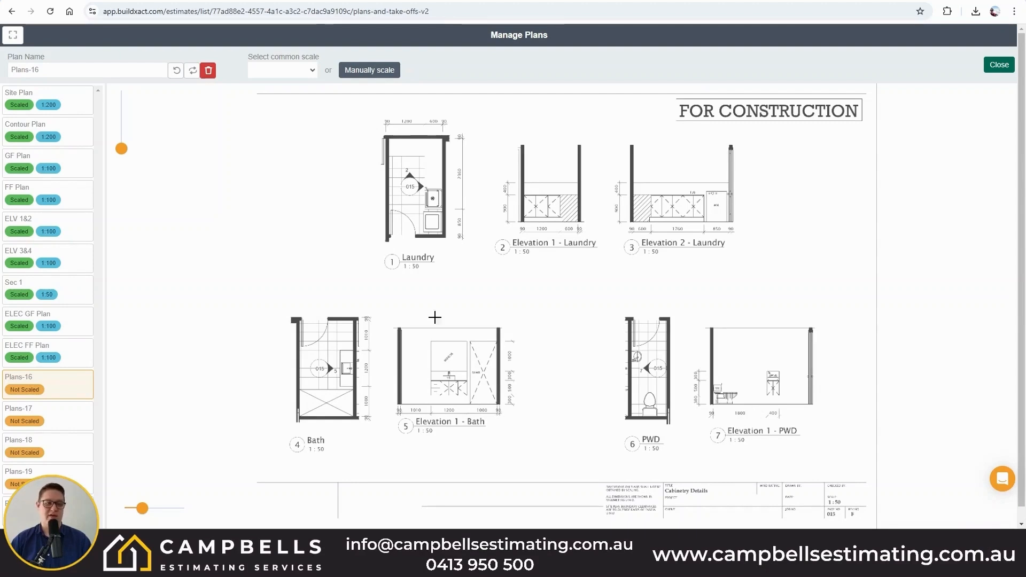
click(70, 70)
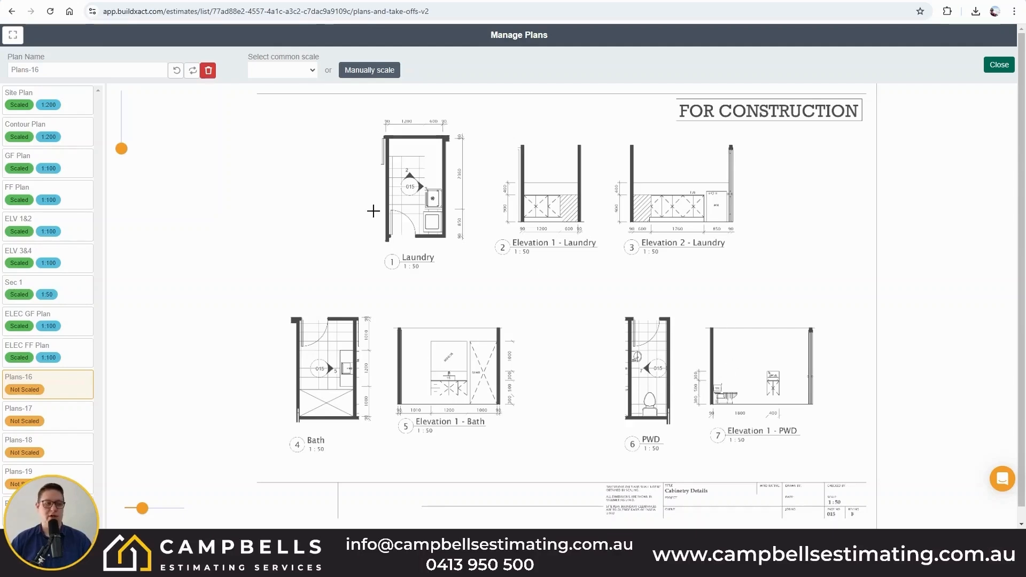
triple_click(159, 72)
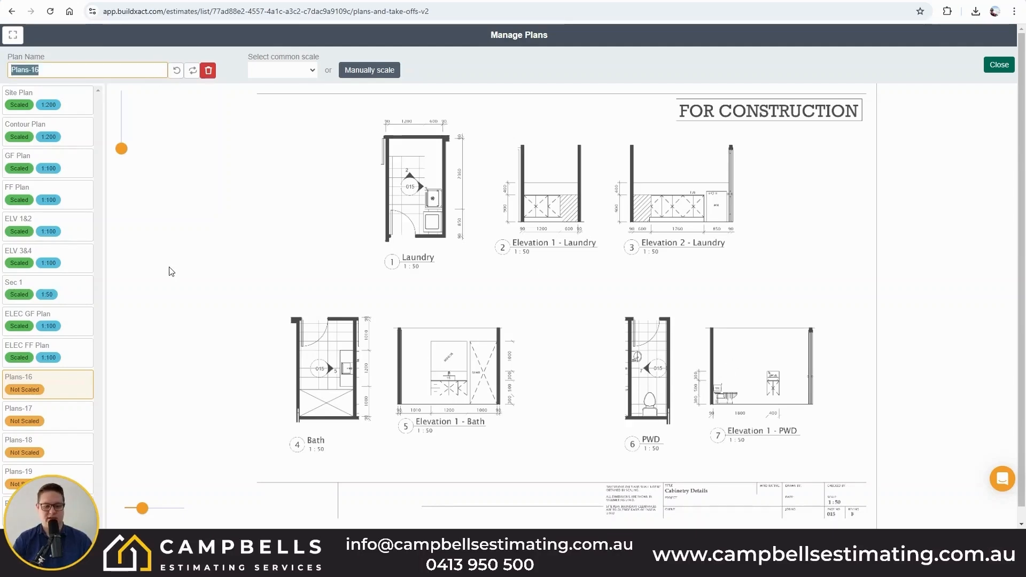
text(LAU)
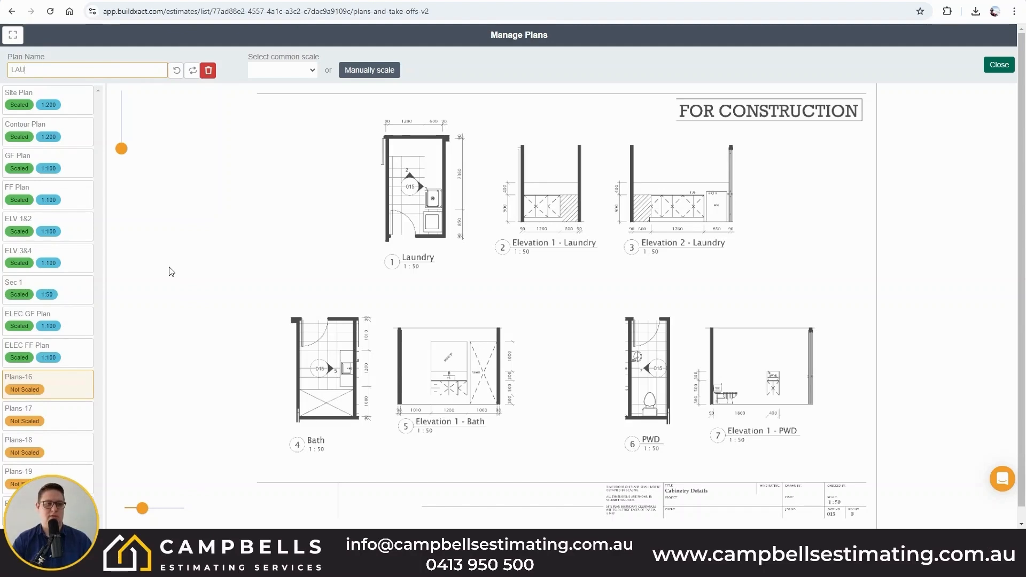
text(ND)
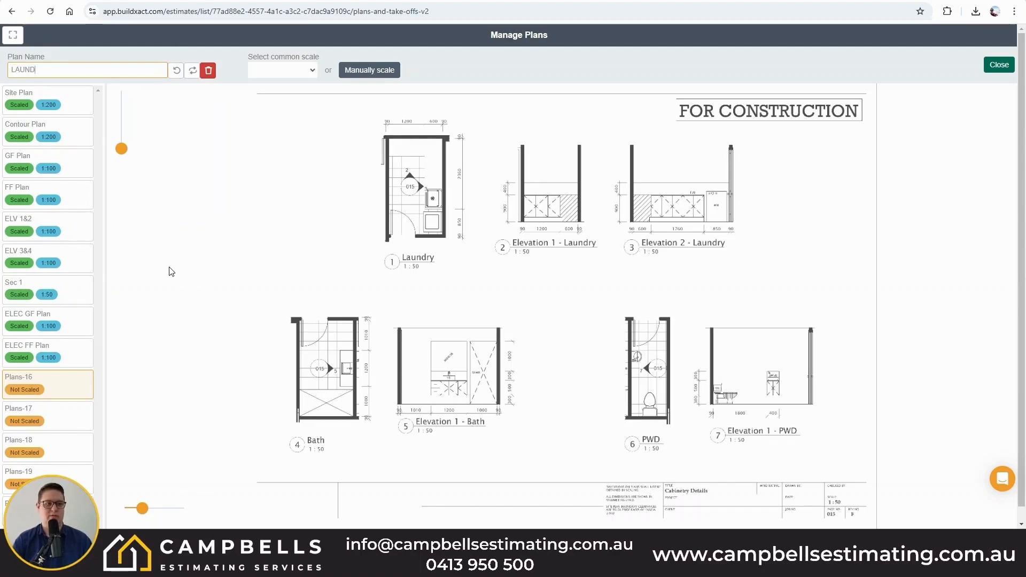
text(,)
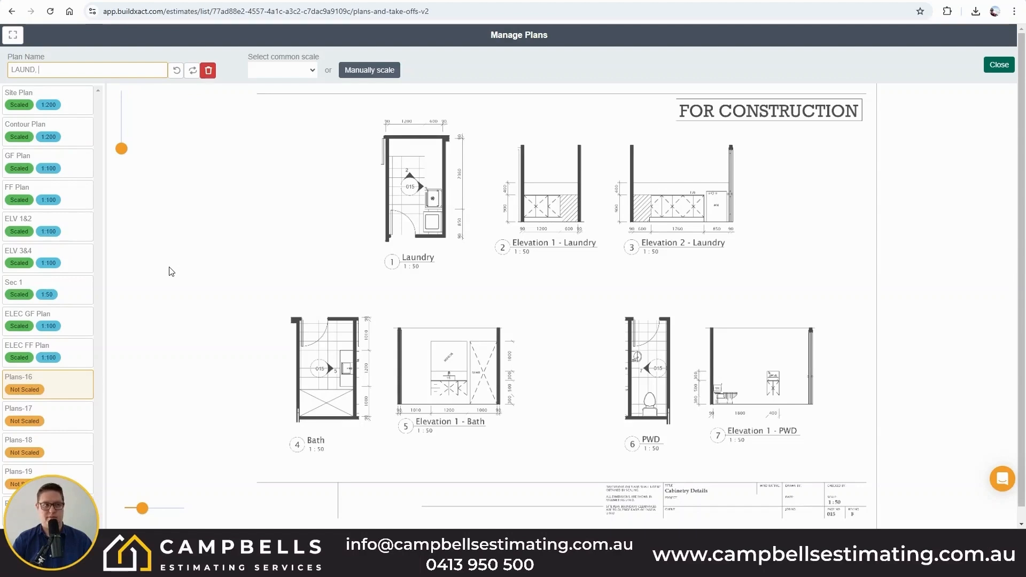
key(BackSpace)
key(BackSpace)
text( BA)
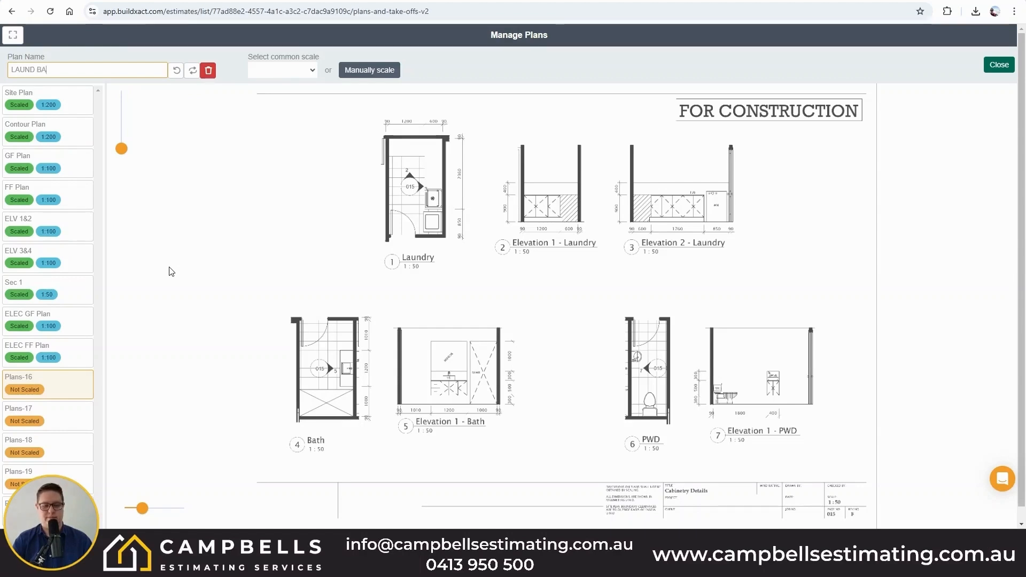
text(TH & PWD)
Apply the 1:50 common scale to the LAUND BATH & PWD sheet only
click(313, 72)
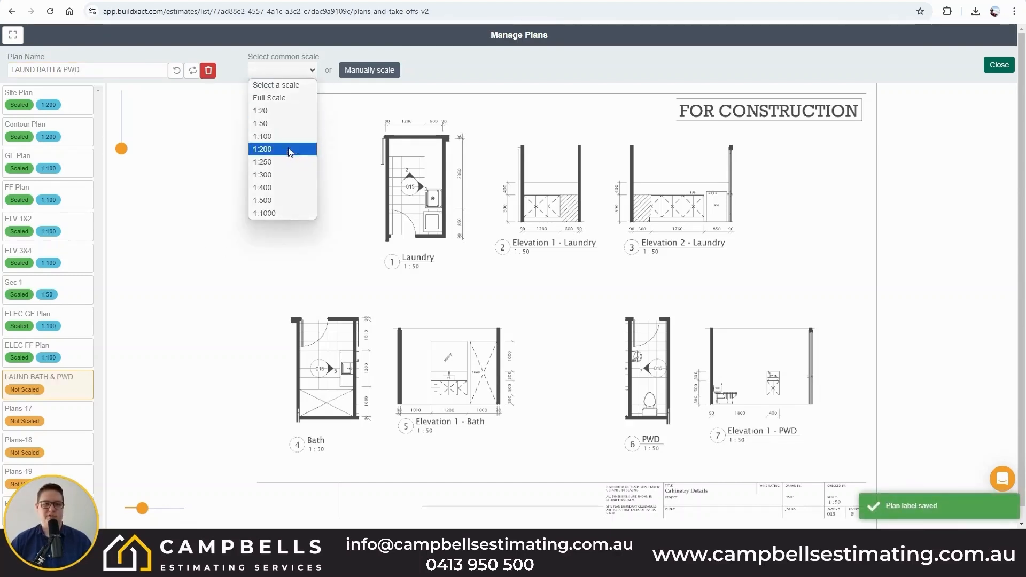
click(288, 124)
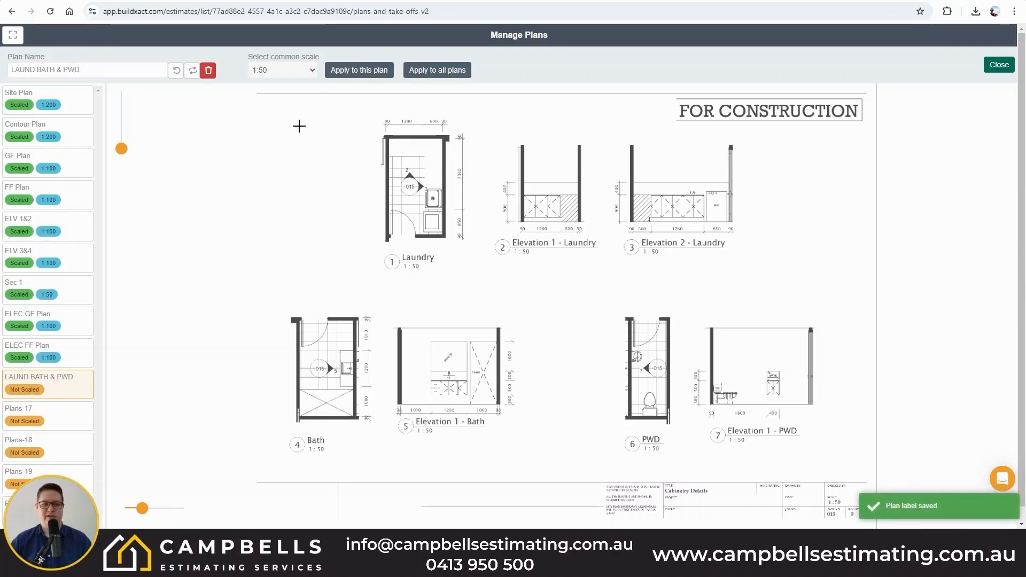
click(366, 70)
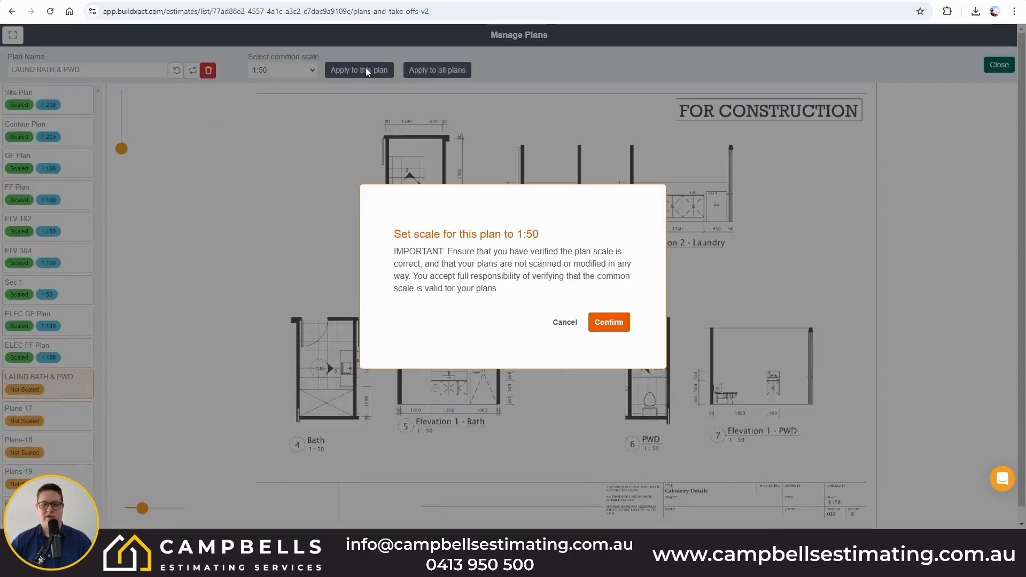
click(615, 323)
Test the LAUND BATH & PWD scale with a line along the 1760 dimension under Elevation 2 - Laundry
scroll(701, 236, up, 3)
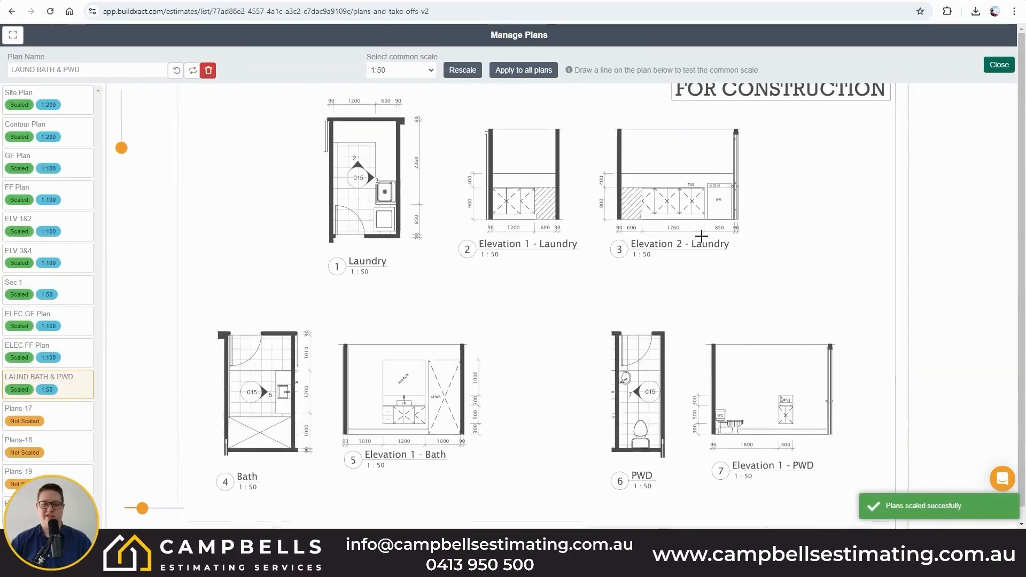
scroll(701, 236, up, 5)
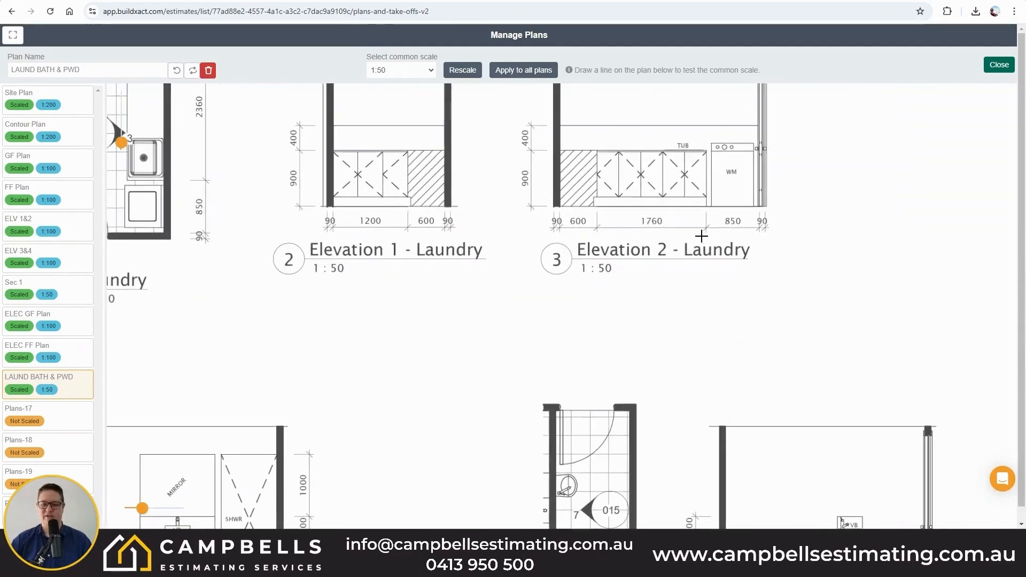
scroll(701, 236, up, 3)
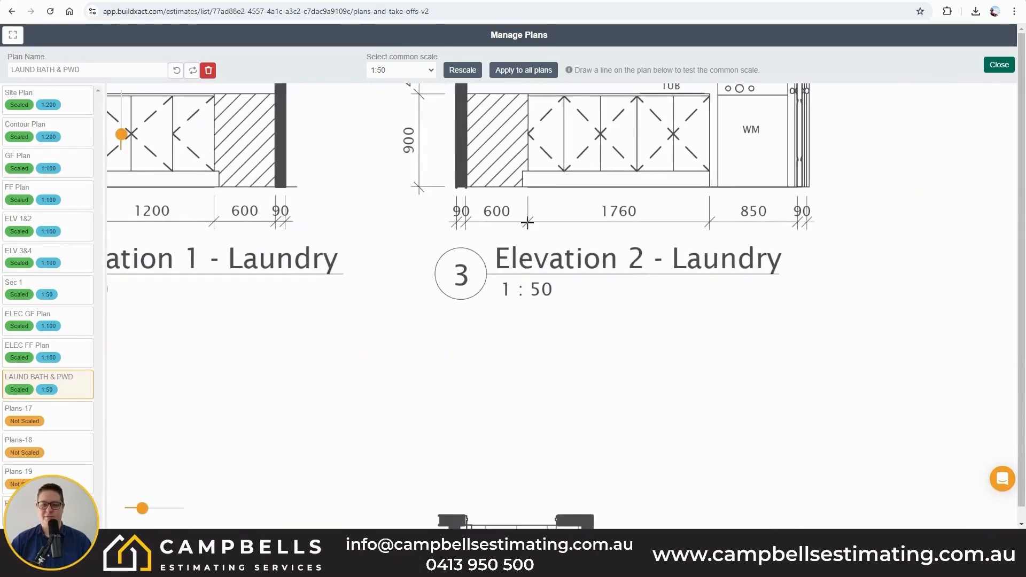
click(528, 222)
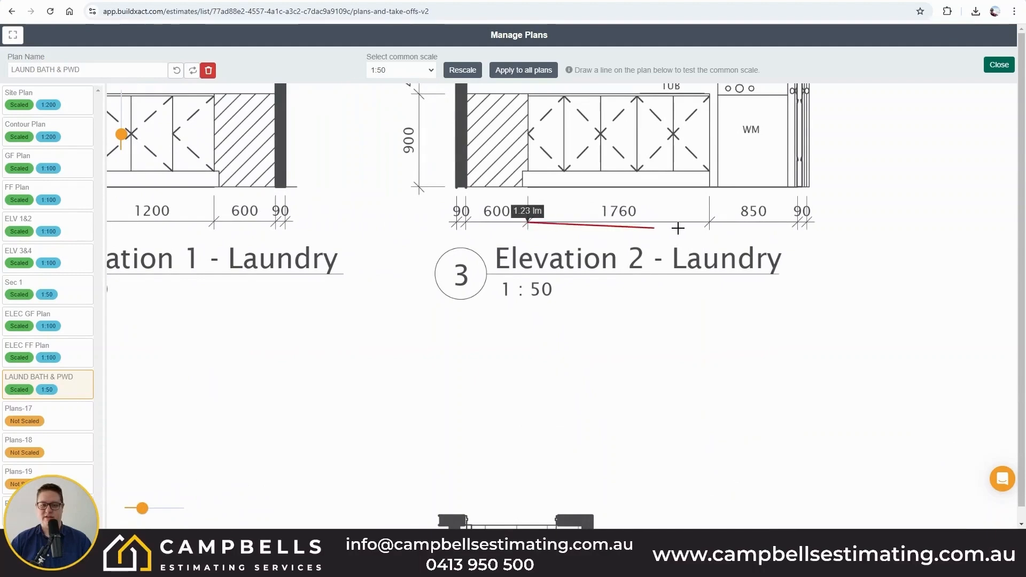
click(710, 220)
Rename the Plans-17 sheet with the pantry and kitchen details as "Kitch & Pantry"
click(25, 419)
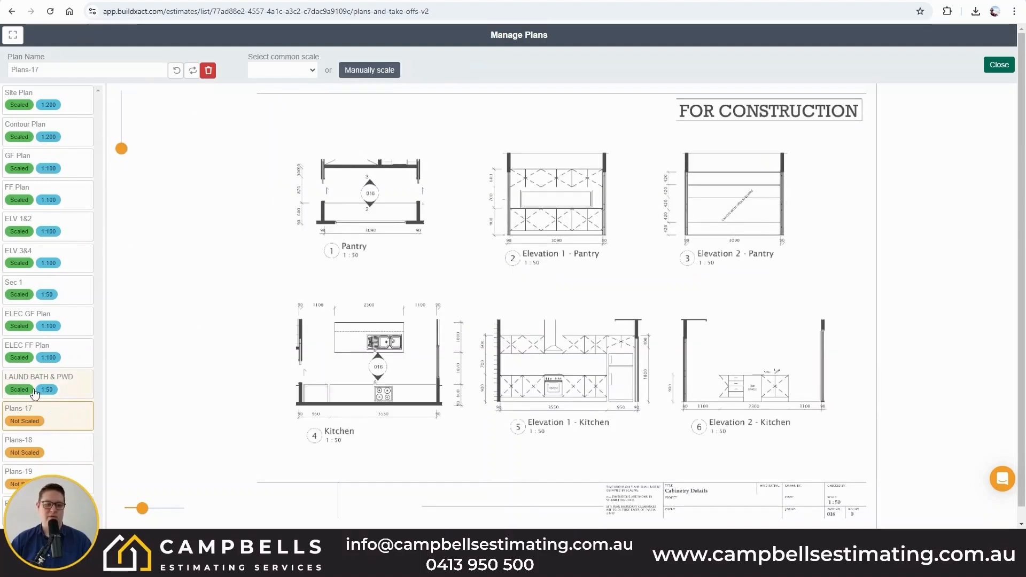
click(47, 71)
key(ctrl+a)
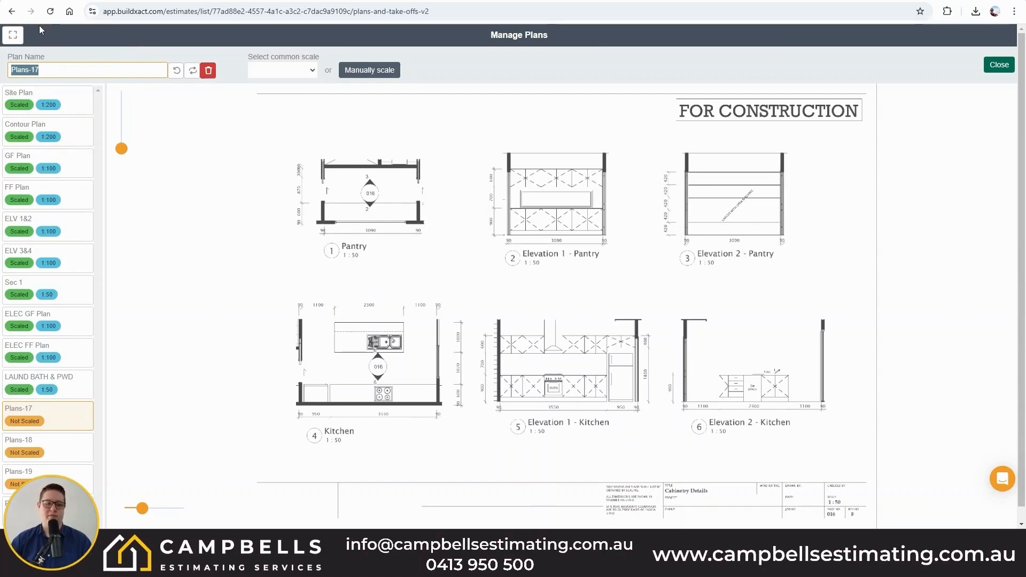
text(ki)
key(BackSpace)
key(BackSpace)
text(Kit)
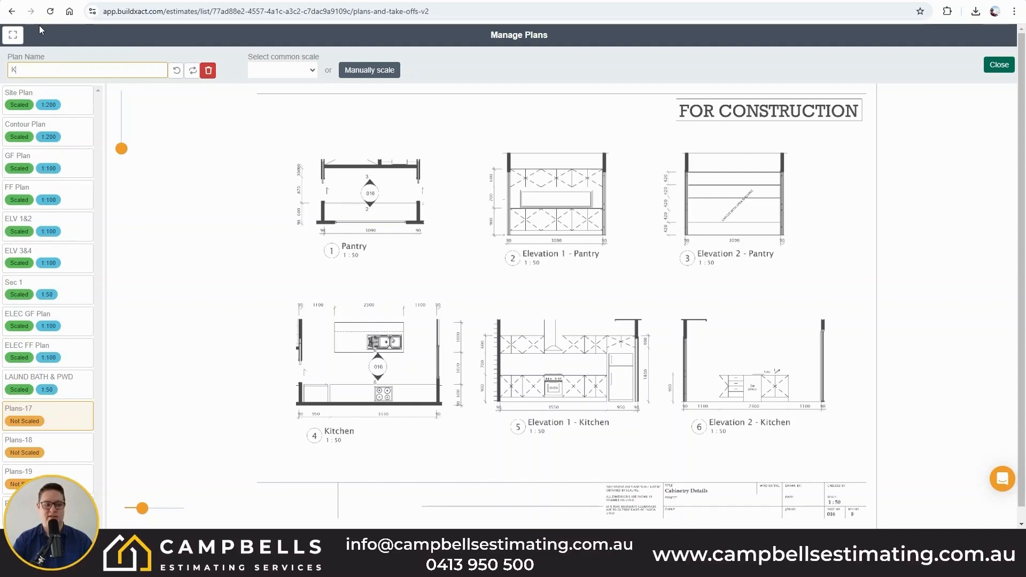
key(BackSpace)
key(BackSpace)
text(ITCHEN & PANTR)
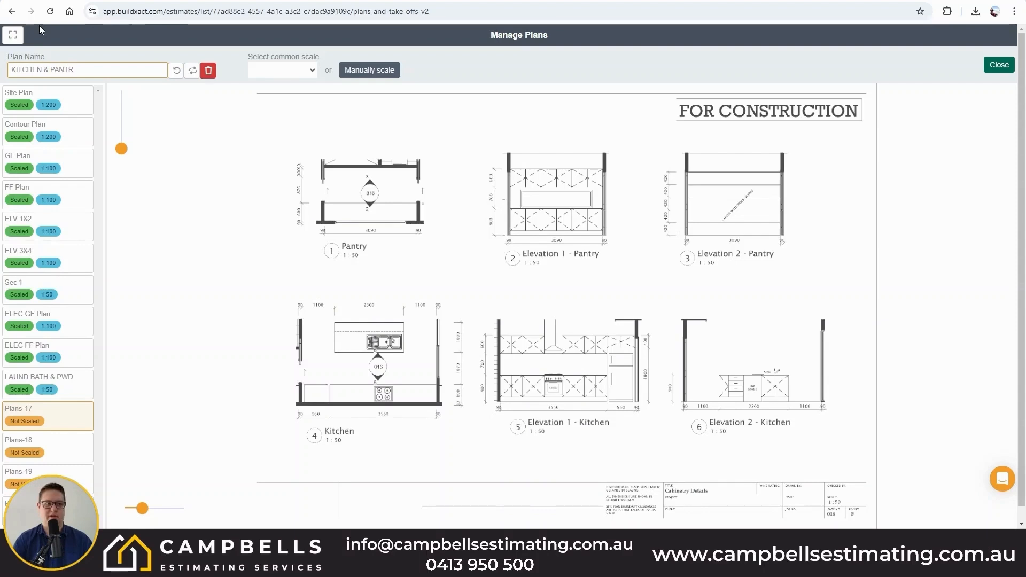
key(ctrl+a)
text(Kitch & Pantry)
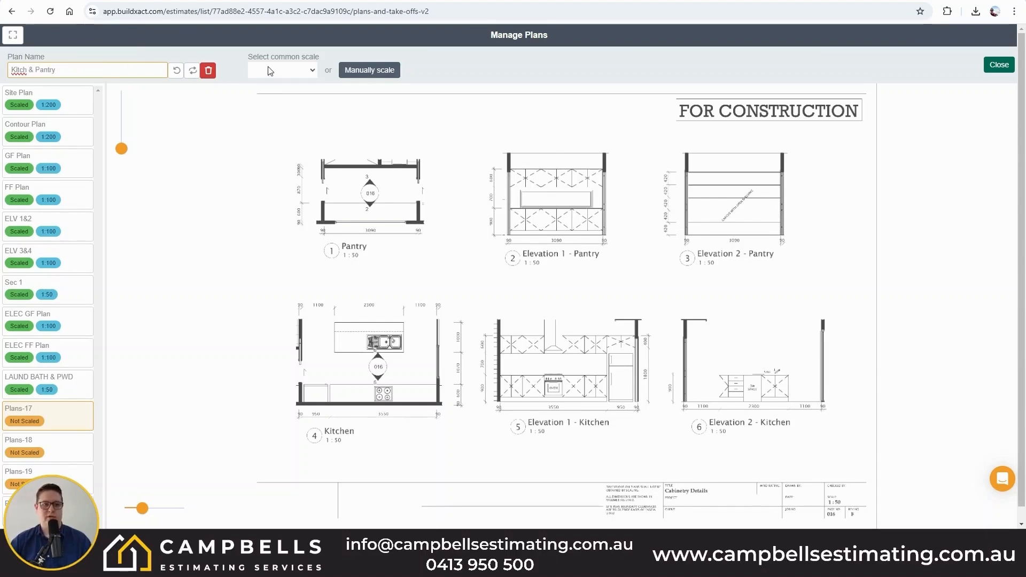
Apply the 1:50 common scale to the Kitch & Pantry sheet only
click(291, 72)
click(271, 124)
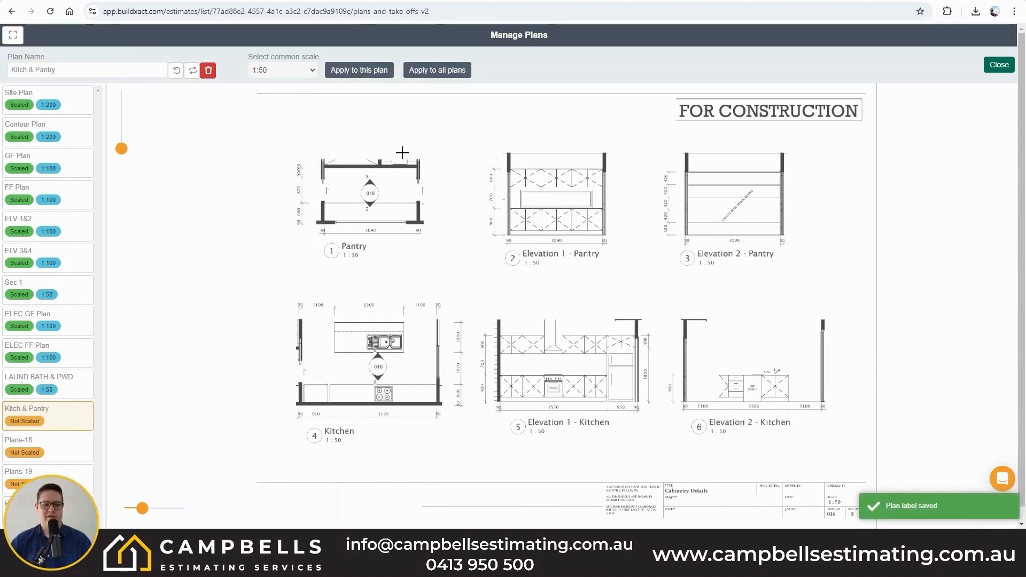
click(373, 76)
click(609, 322)
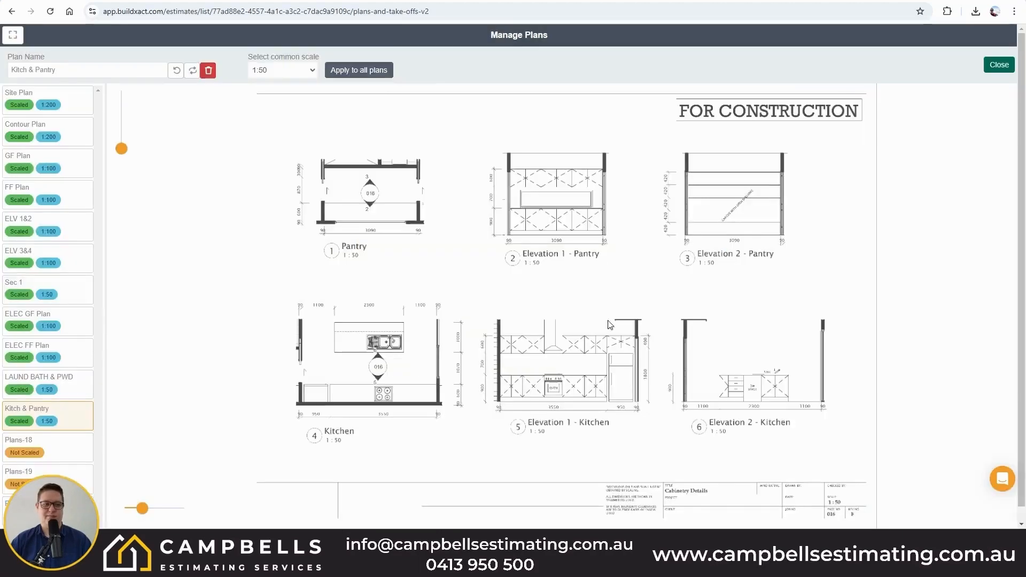
Test the Kitch & Pantry scale with a line along the 3090 dimension under Elevation 1 - Pantry
scroll(609, 270, up, 2)
scroll(610, 267, up, 3)
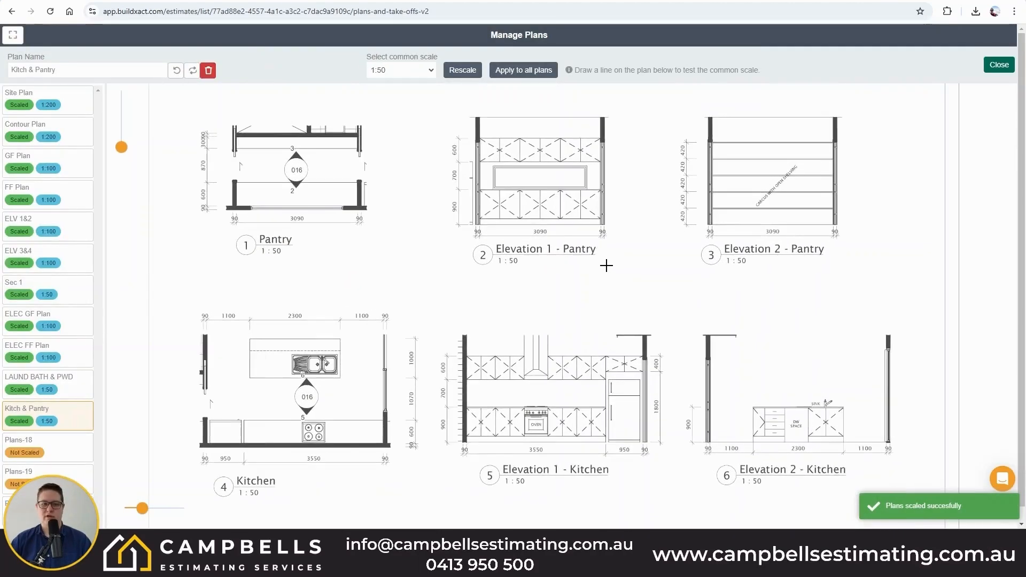
scroll(413, 219, up, 2)
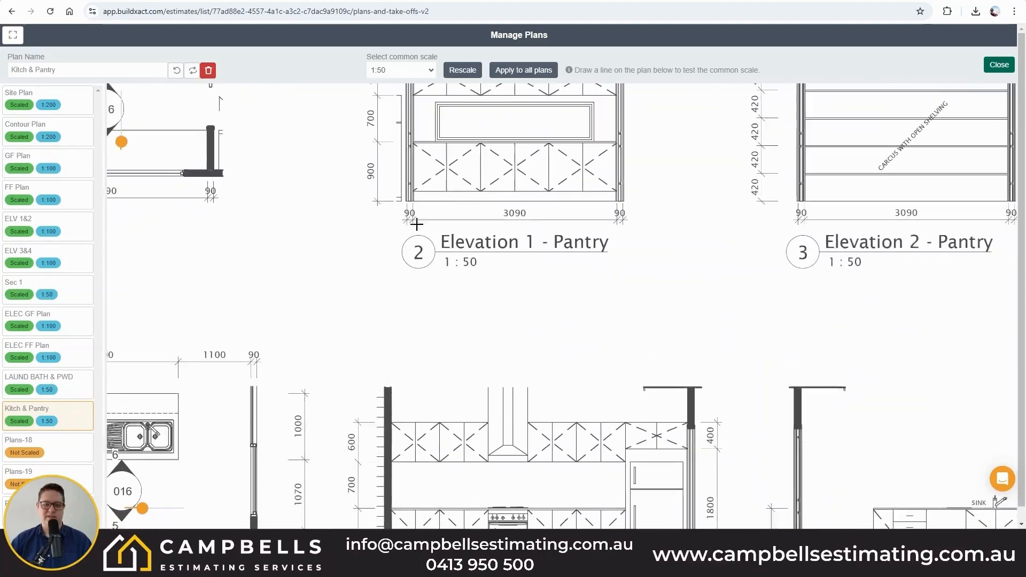
click(412, 219)
click(620, 220)
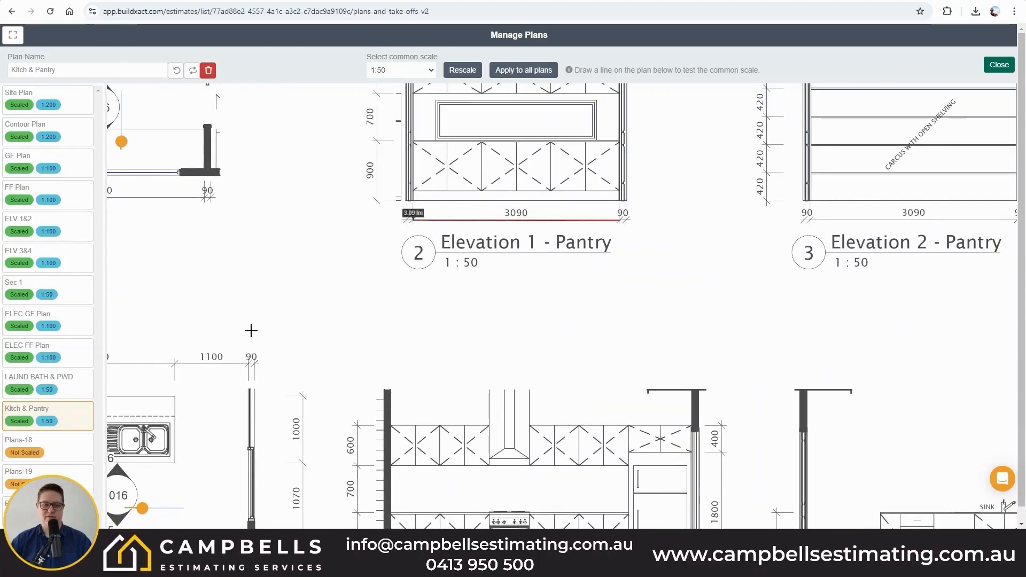
Rename the Plans-18 sheet with the living cabinet and BBQ details as "Living & BBQ"
click(45, 453)
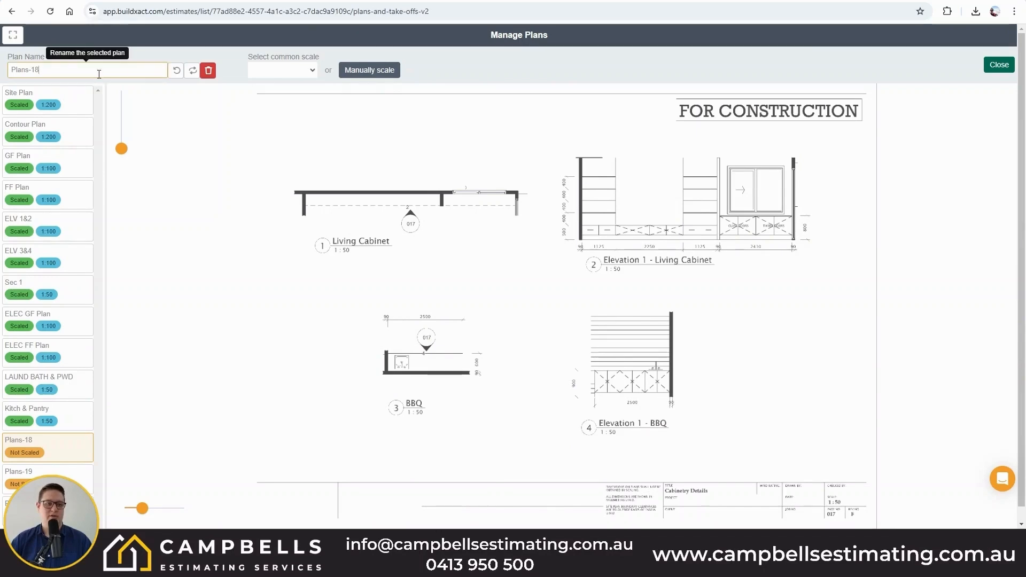
drag(98, 73, 2, 72)
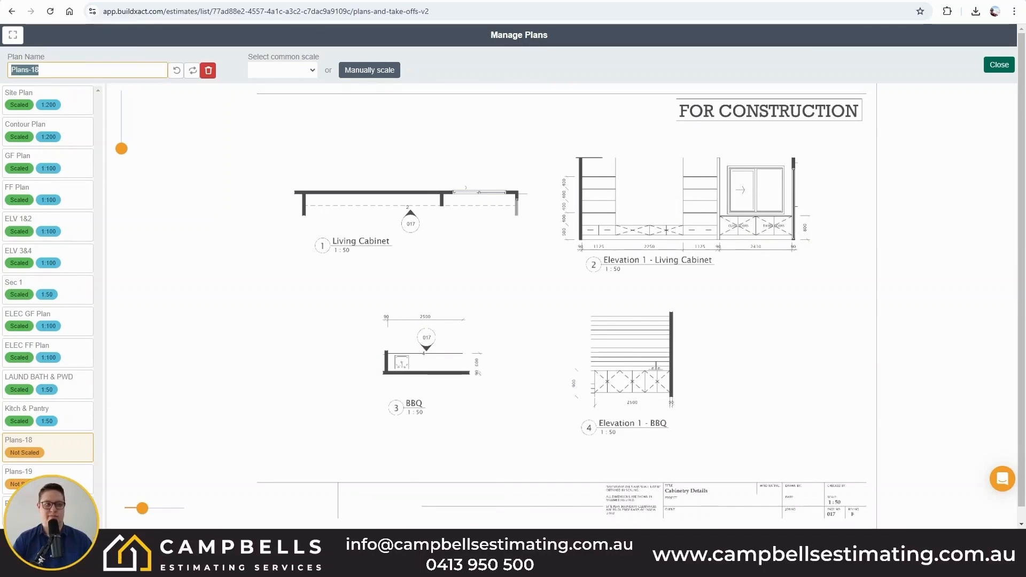
text(LiV)
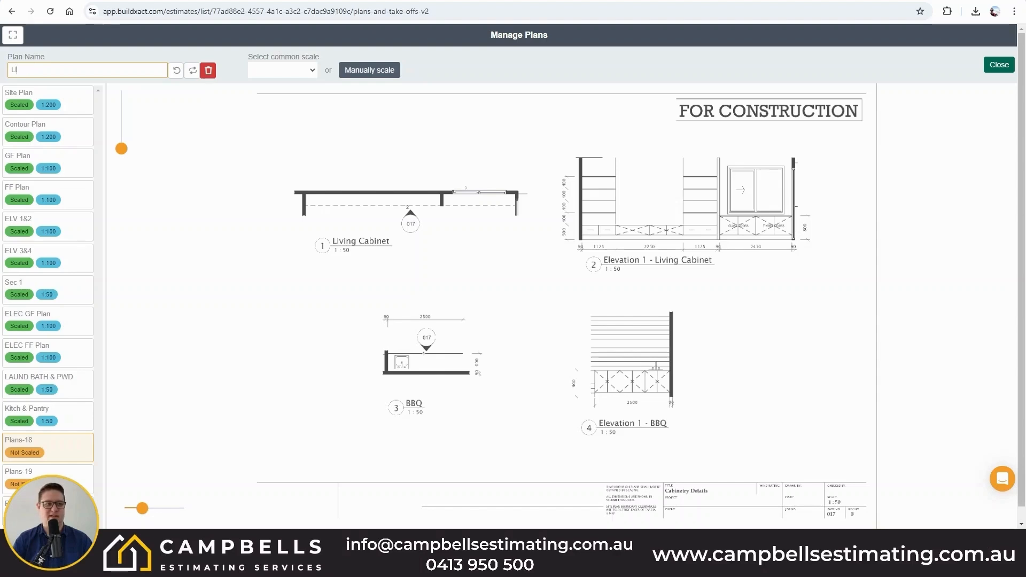
key(BackSpace)
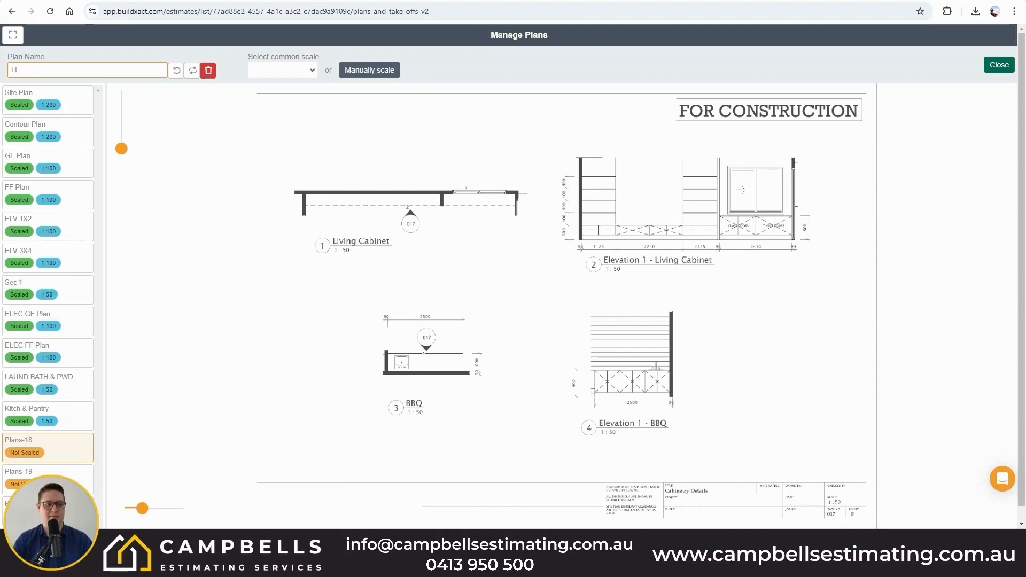
text(ving)
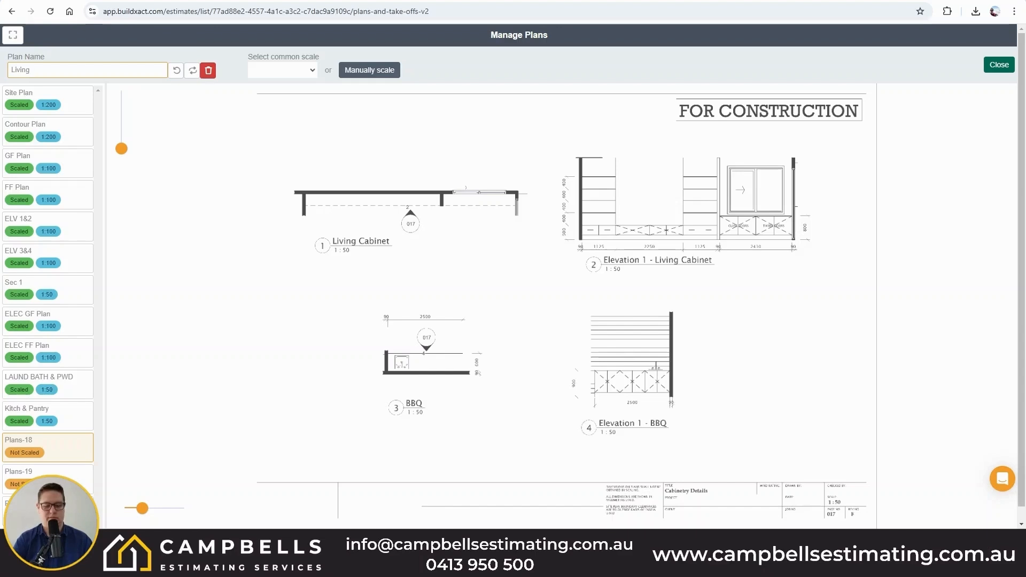
text( & BB1)
key(BackSpace)
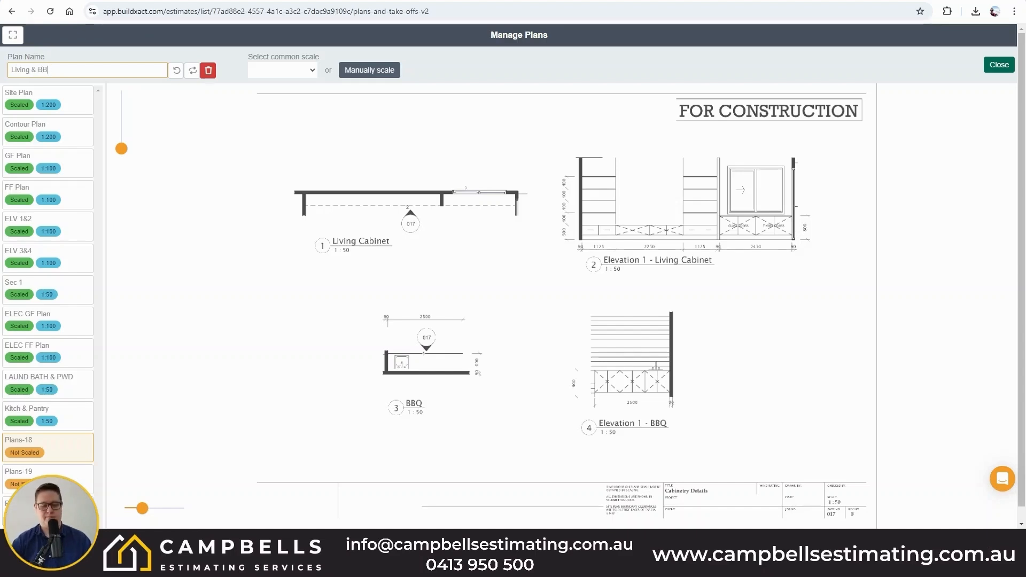
text(Q)
Apply the 1:50 common scale to the Living & BBQ sheet only
click(315, 75)
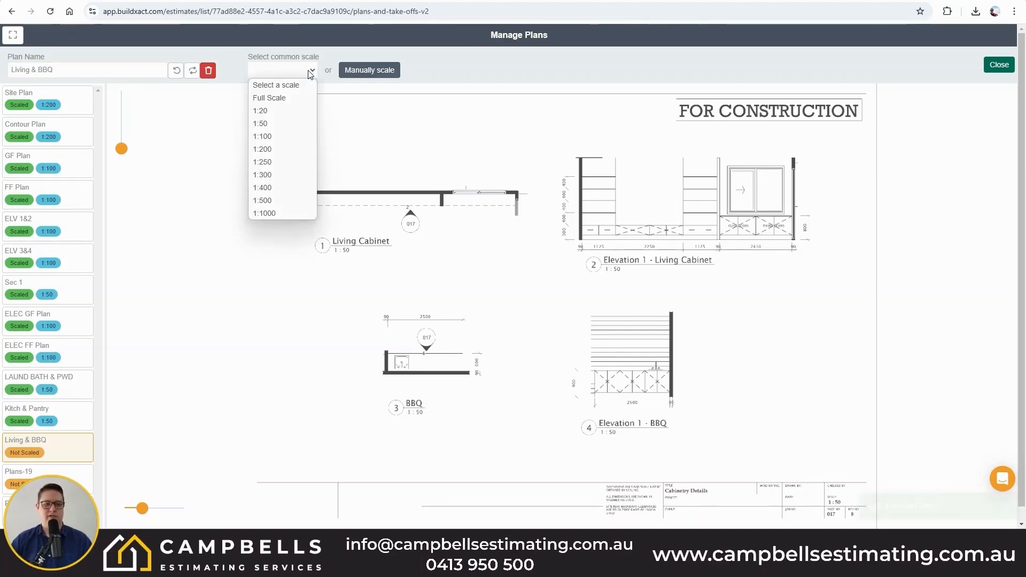
click(279, 124)
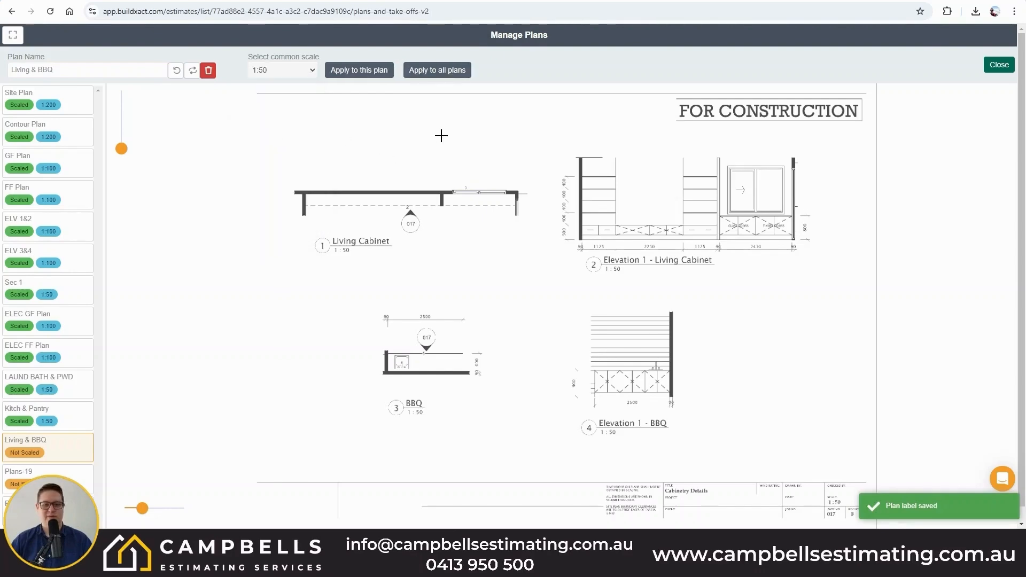
click(362, 71)
click(609, 322)
Test the Living & BBQ scale with a line along the 2250 dimension under Elevation 1 - Living Cabinet
scroll(730, 266, up, 5)
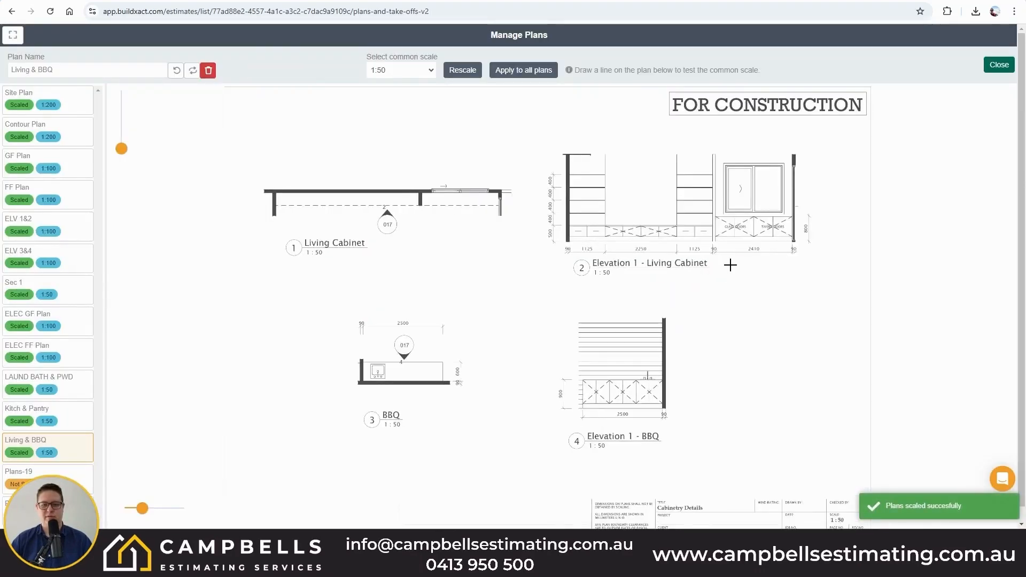
scroll(731, 265, up, 3)
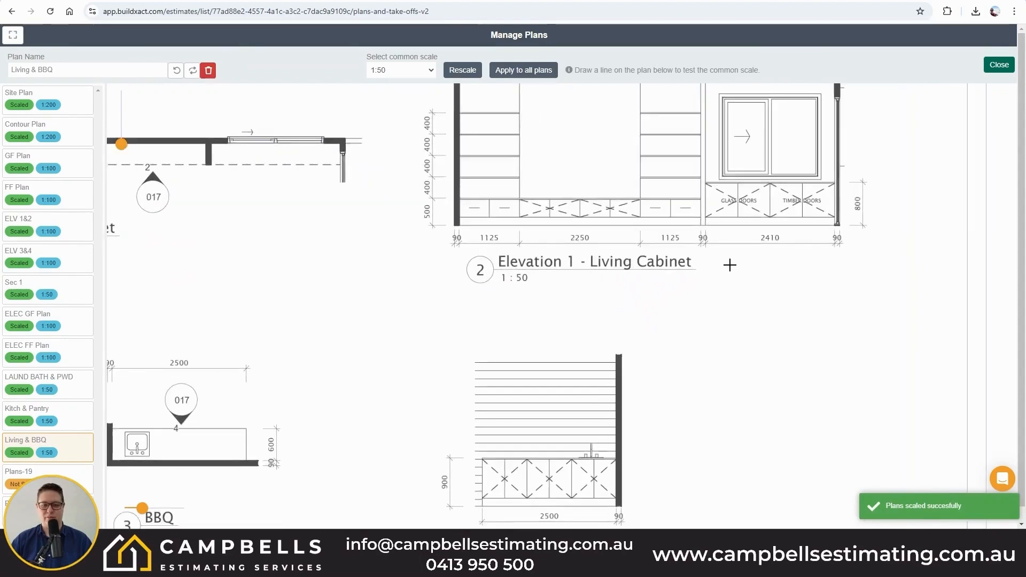
scroll(531, 232, up, 2)
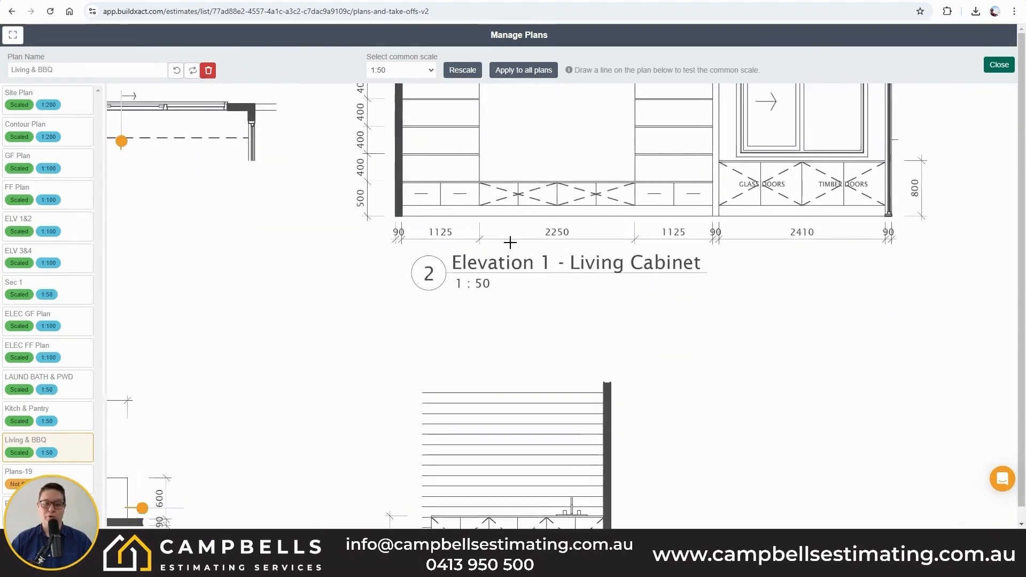
click(478, 240)
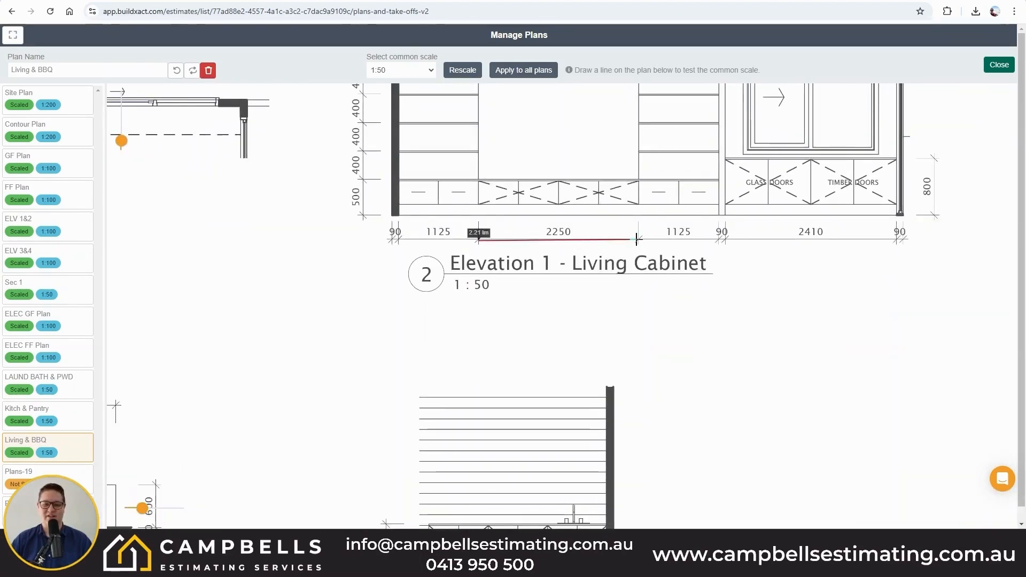
click(639, 240)
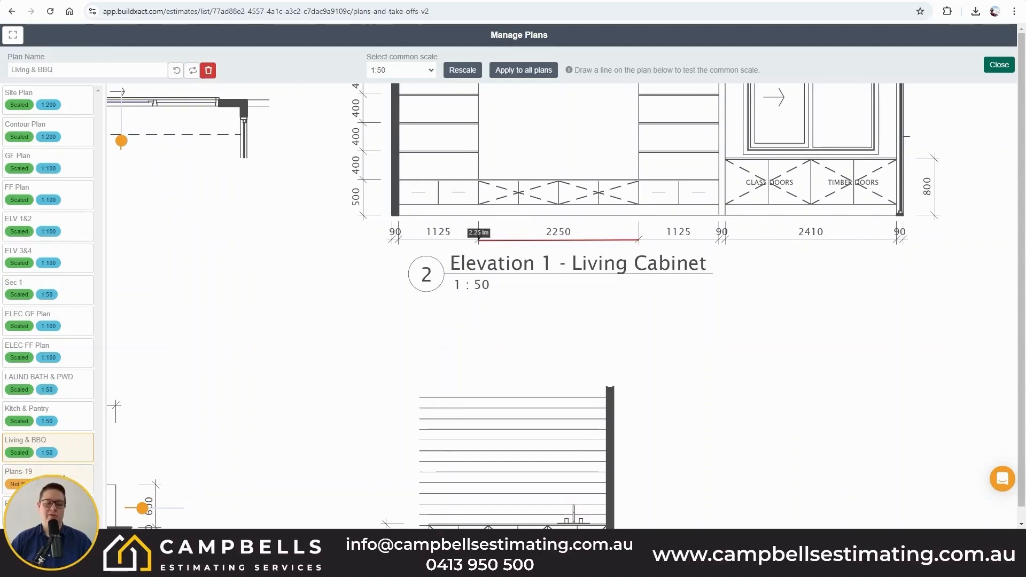
Rename the Plans-19 sheet with the ensuite and Bath 2 details as "ENS & BATH"
click(52, 481)
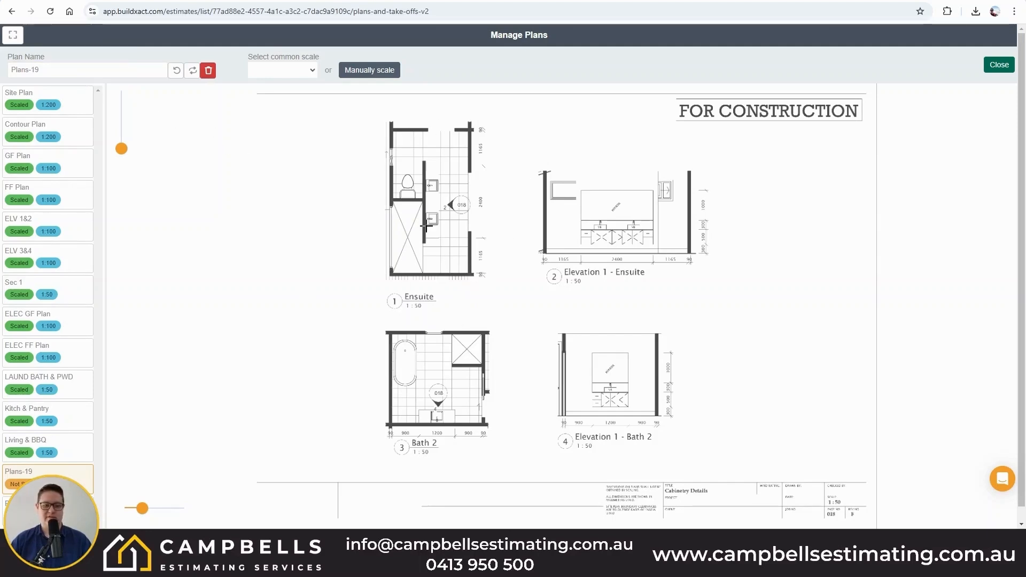
click(49, 70)
triple_click(48, 70)
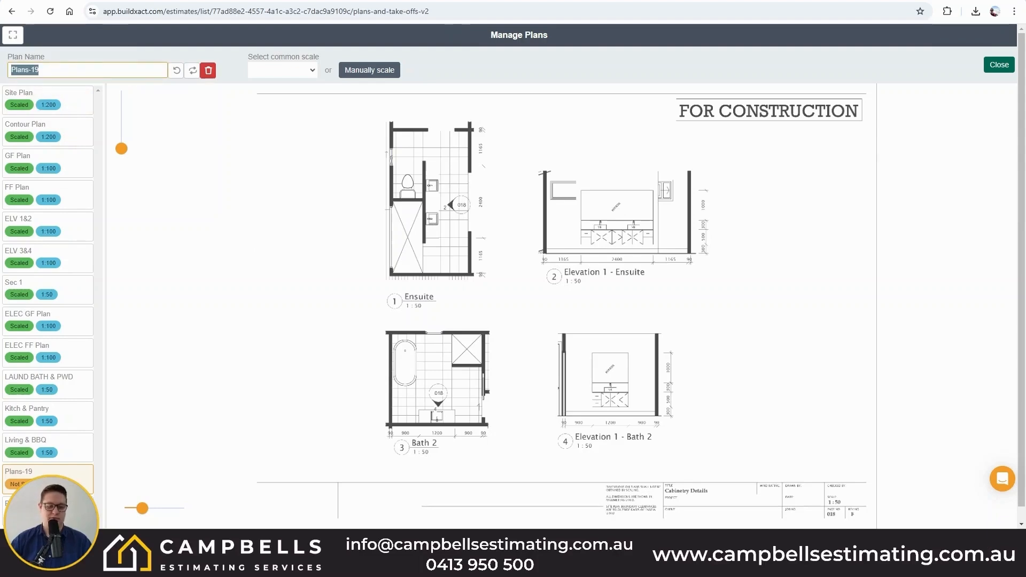
text(ENS & BATH)
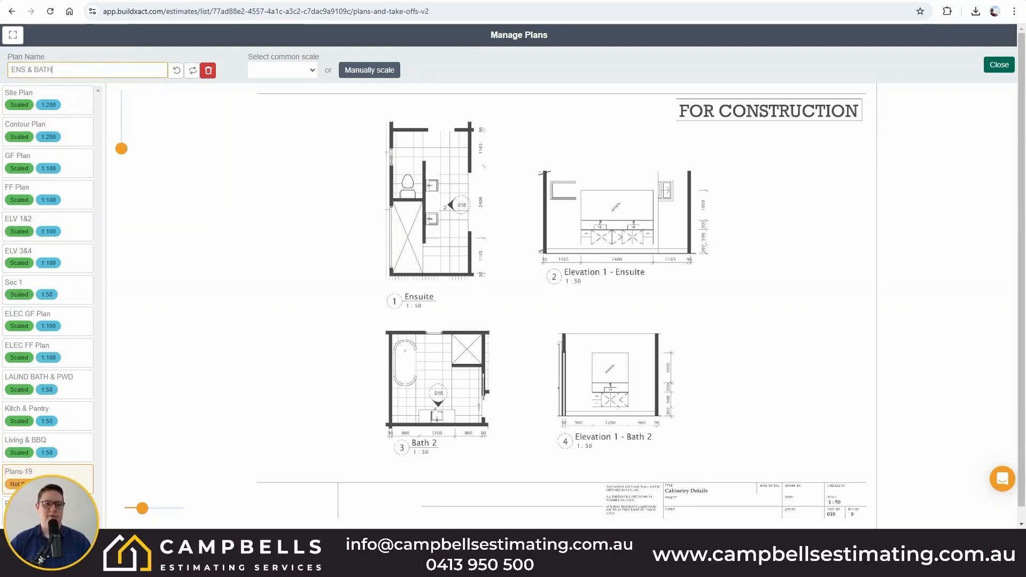
Apply the 1:50 common scale to the ENS & BATH sheet only
click(311, 72)
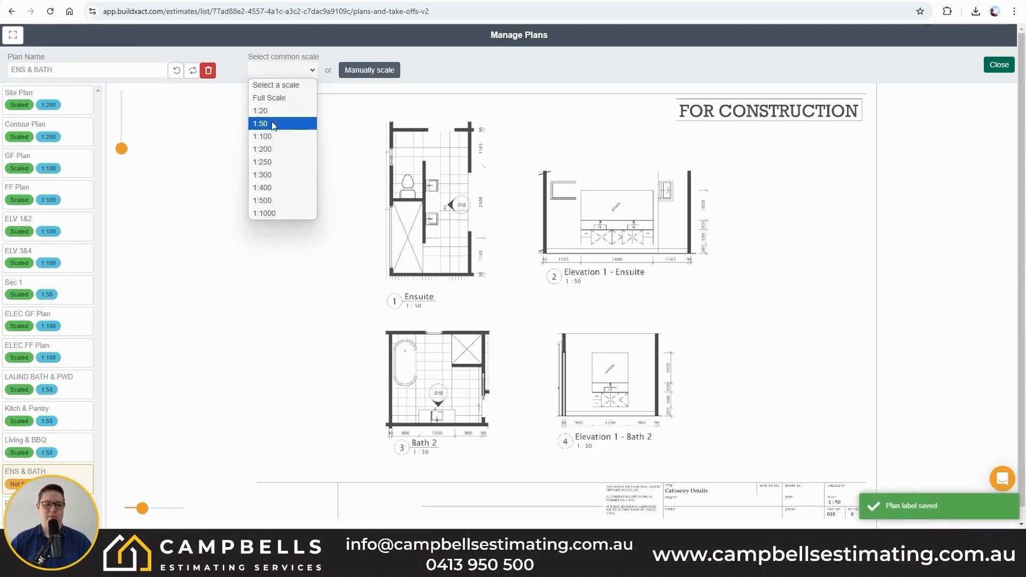
click(273, 124)
click(364, 70)
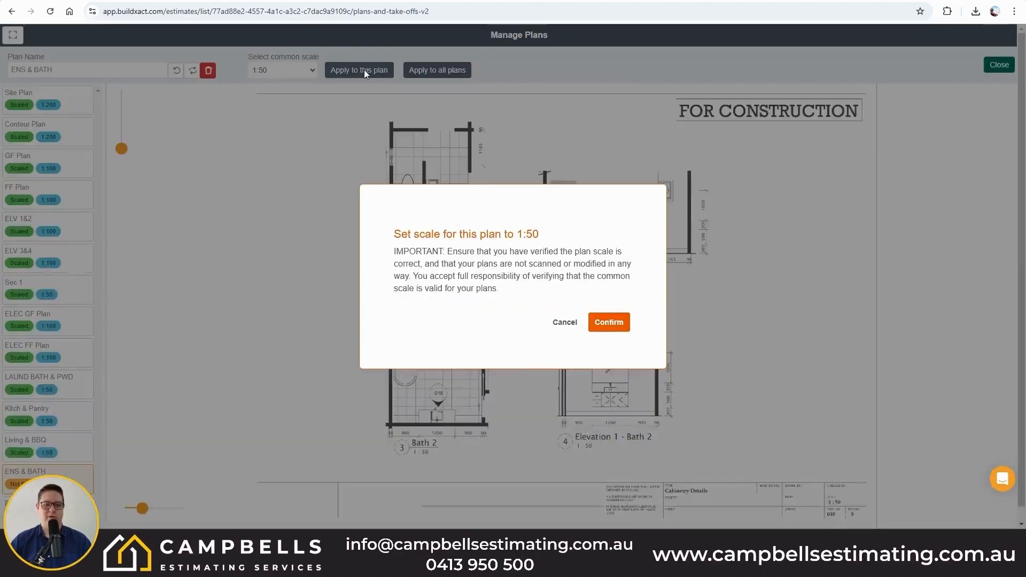
click(622, 324)
Test the ENS & BATH scale with a line along the 2400 dimension under Elevation 1 - Ensuite
scroll(654, 263, up, 5)
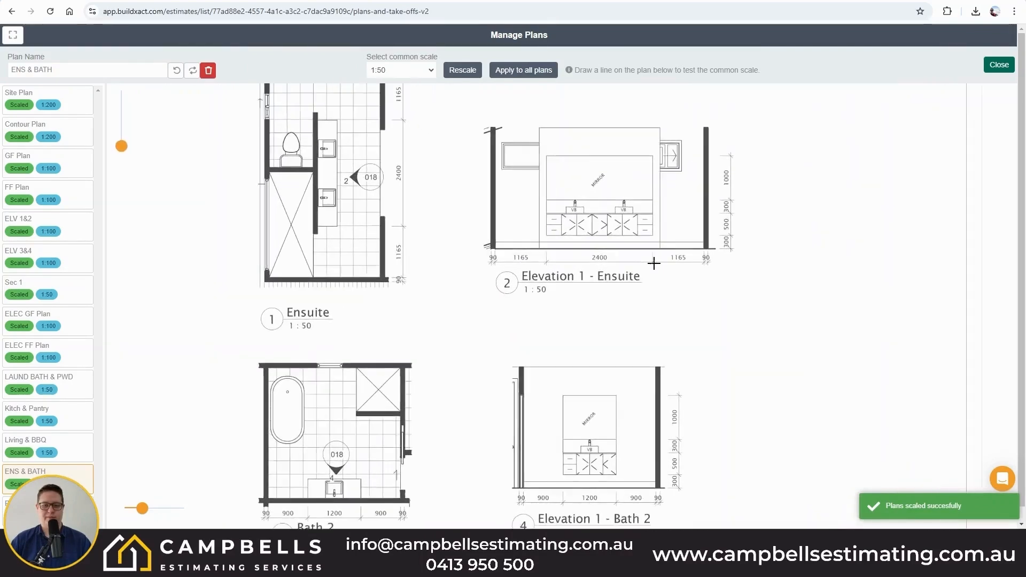
scroll(654, 263, up, 1)
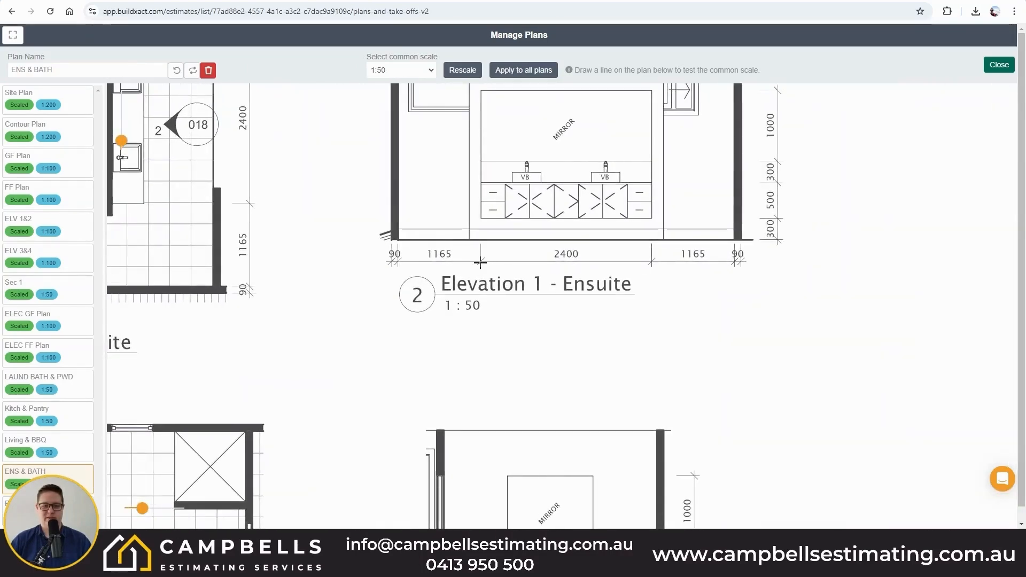
click(481, 262)
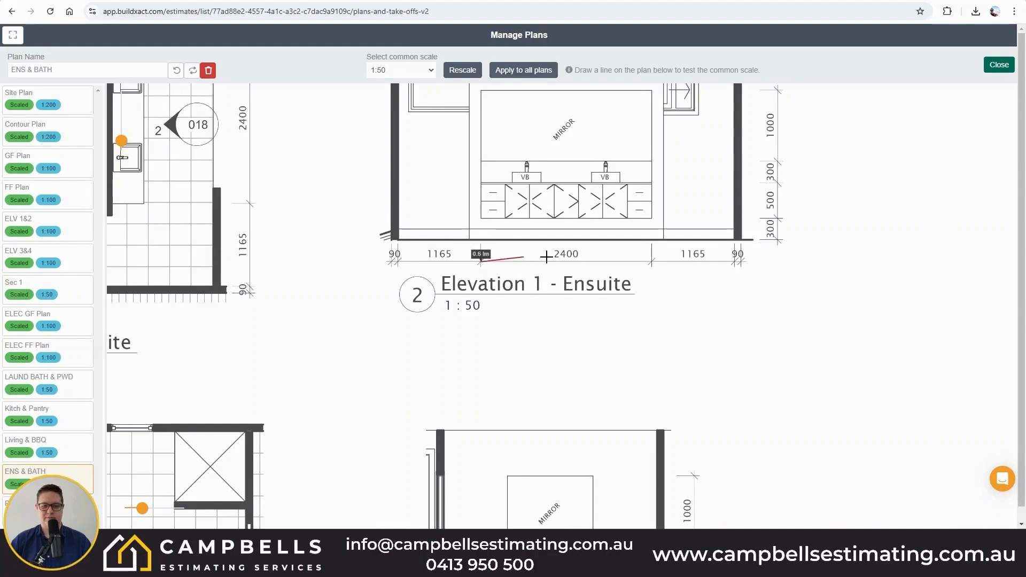
click(652, 262)
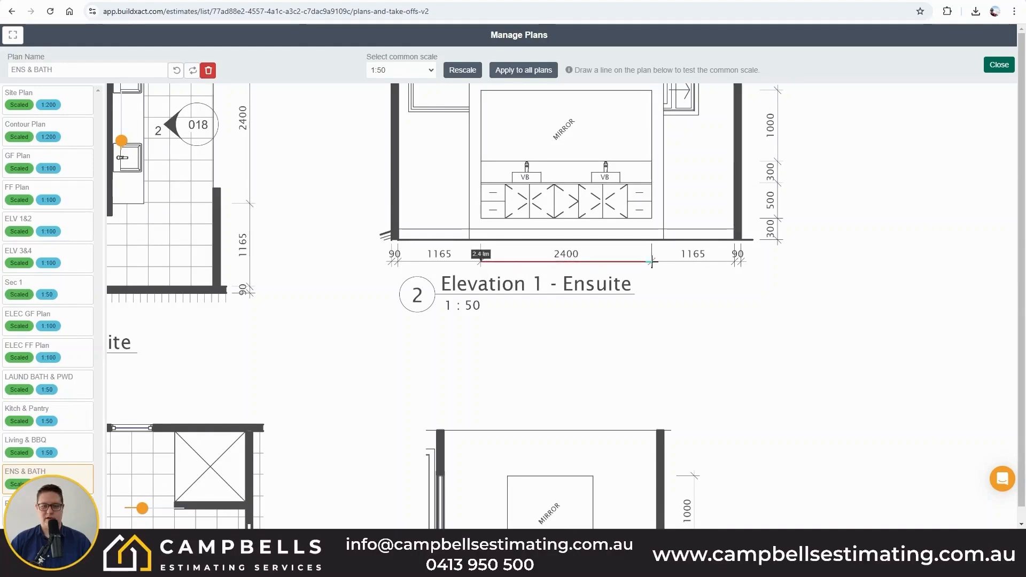
Delete the Plans-20 sheet containing the Window Schedule
scroll(47, 451, down, 1)
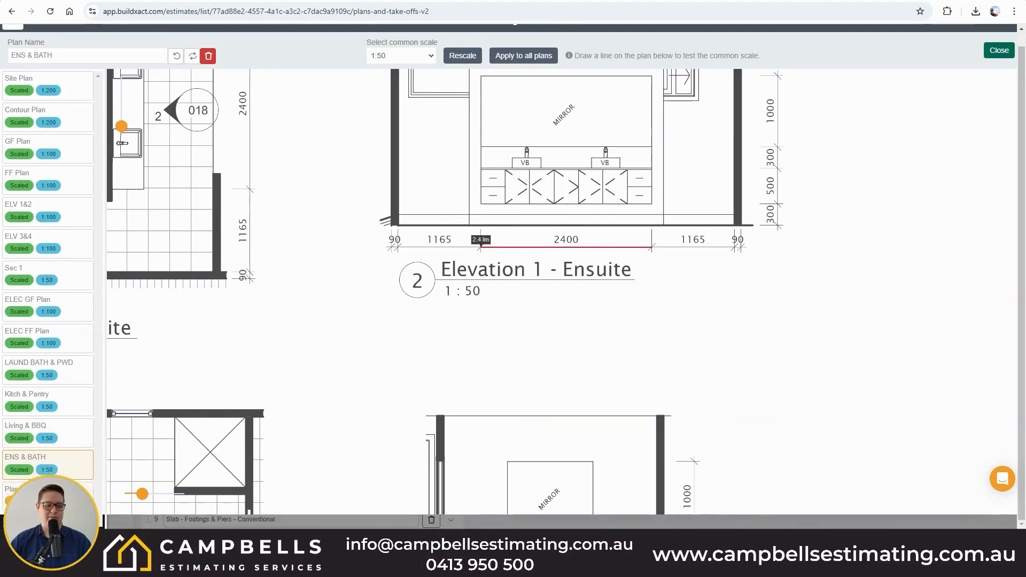
click(51, 496)
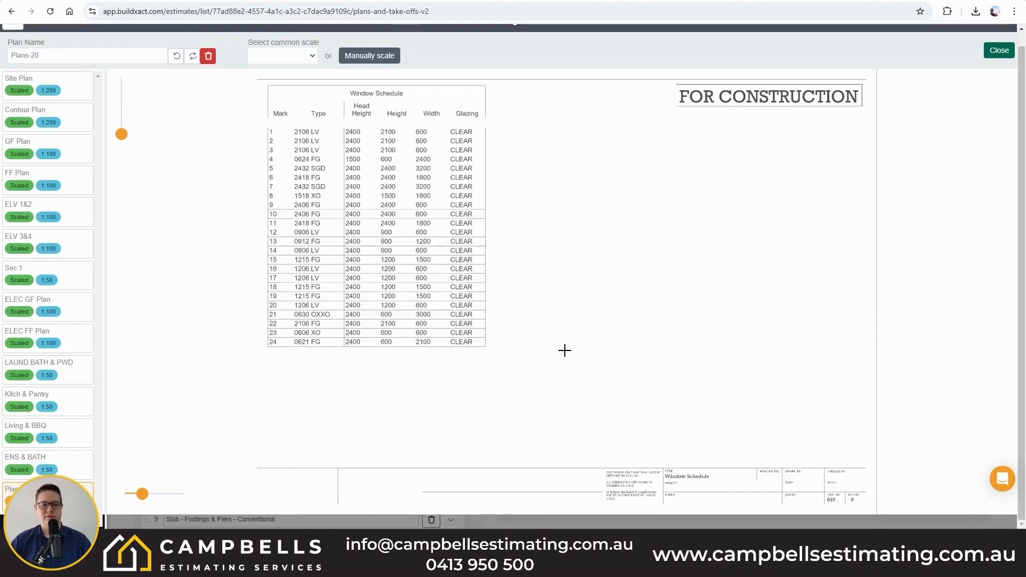
click(209, 56)
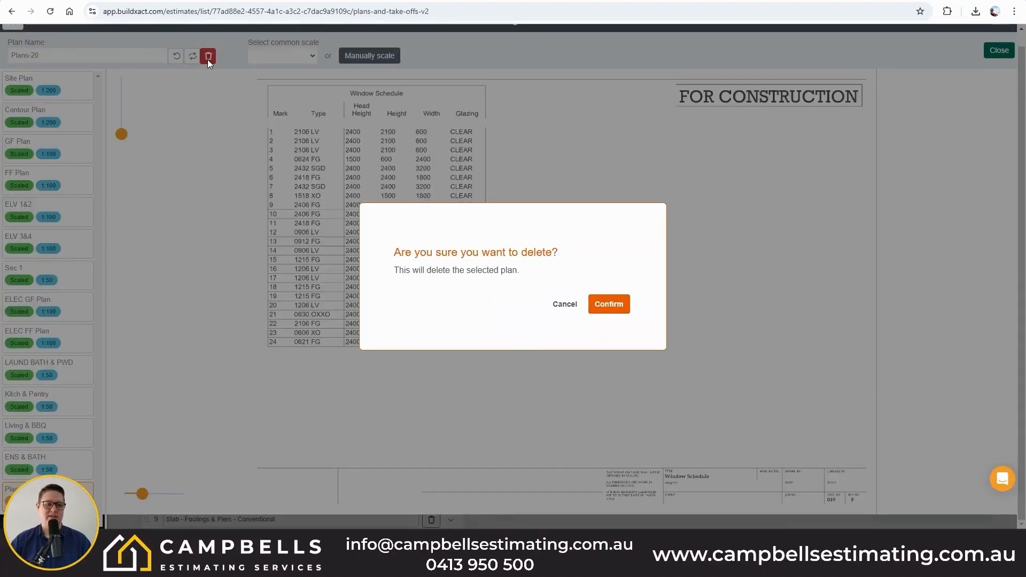
click(615, 304)
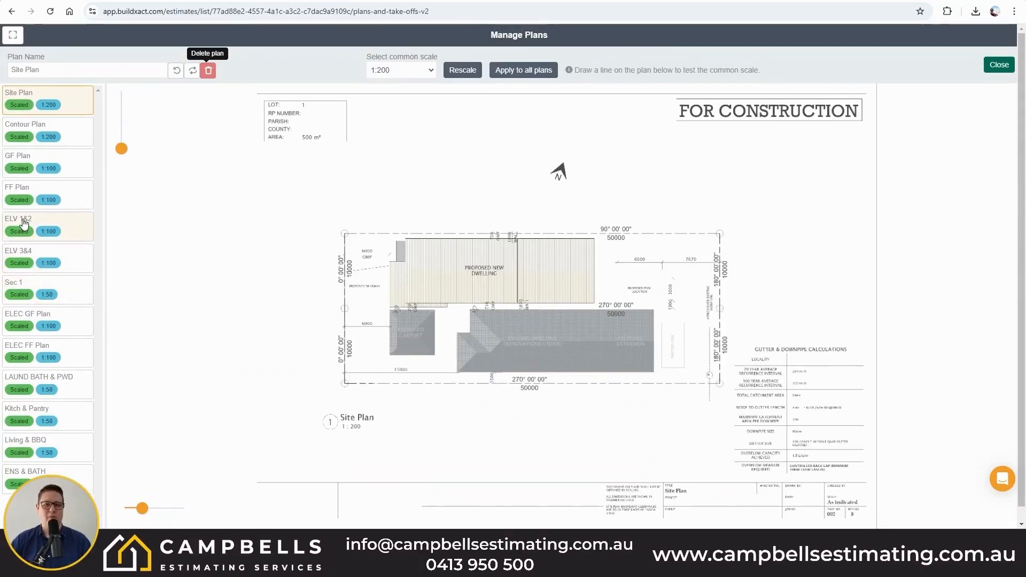
Close the plan manager, import all pages of Engineering.pdf as additional plans, and accept scaling them now
click(999, 66)
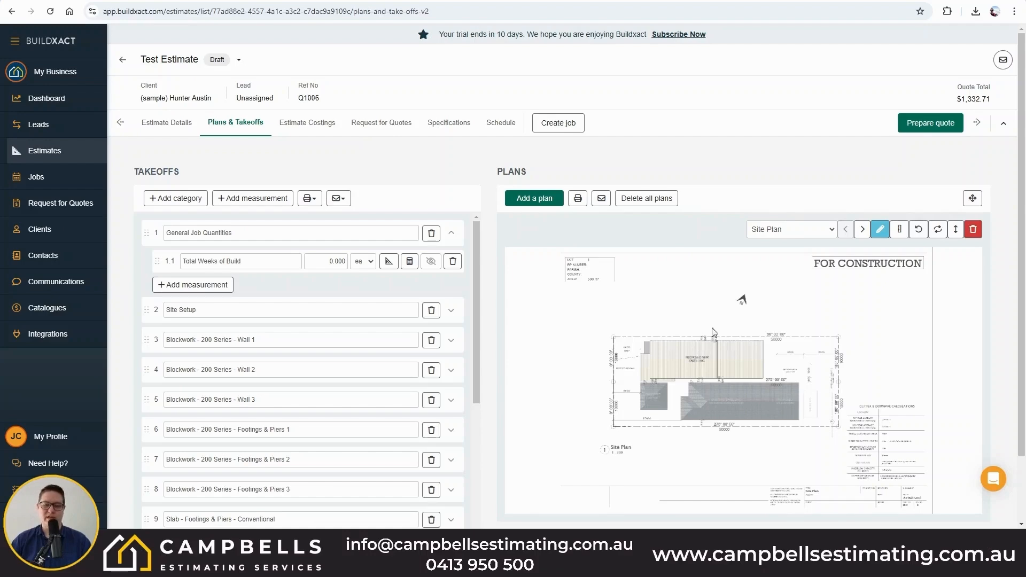
click(529, 201)
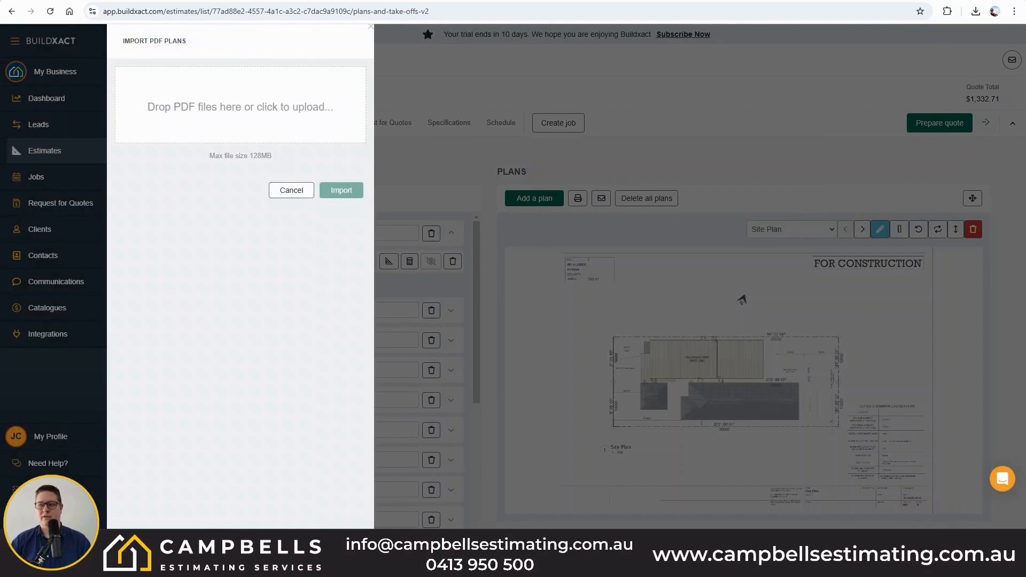
drag(807, 180, 293, 107)
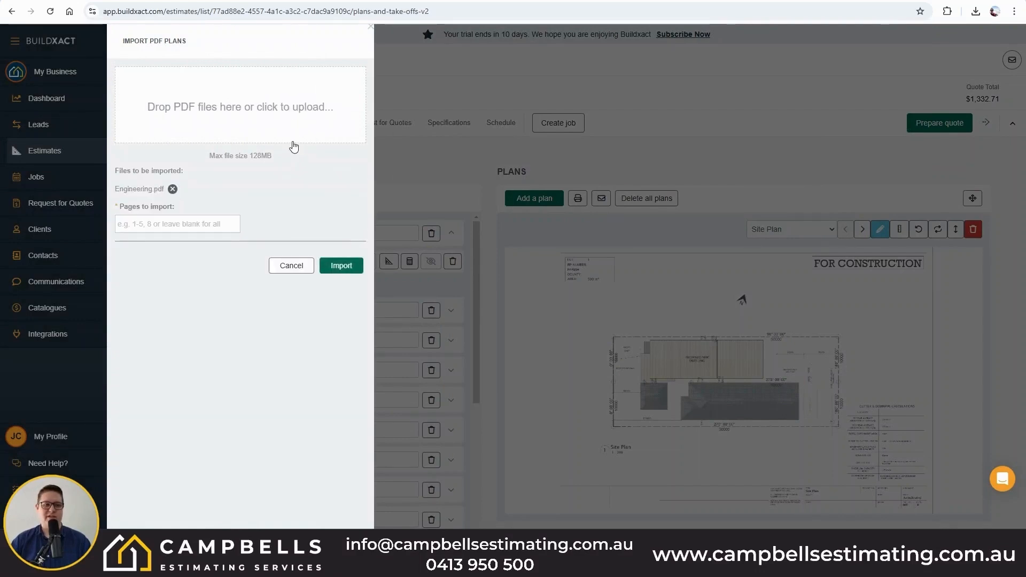
click(341, 265)
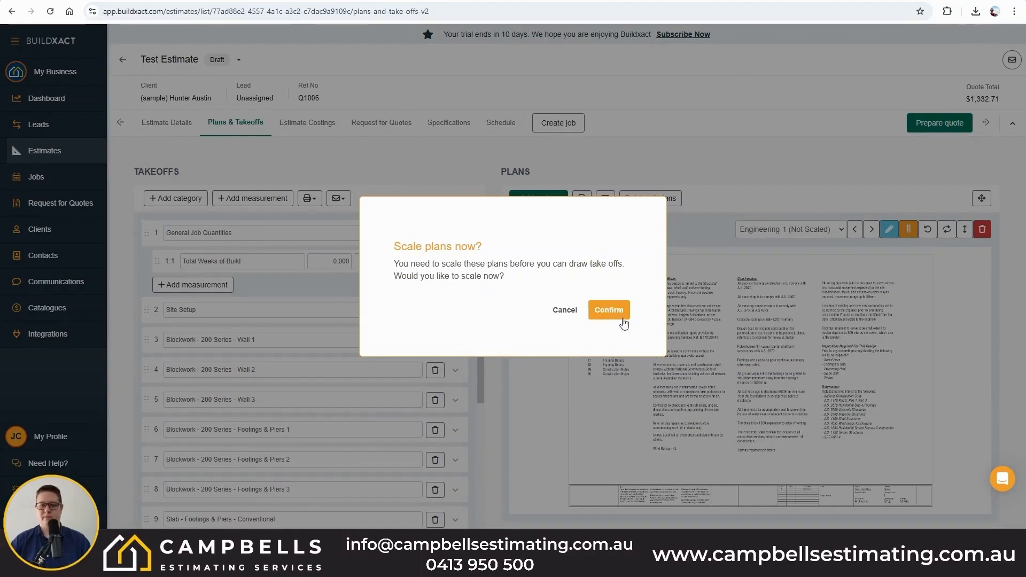
click(614, 313)
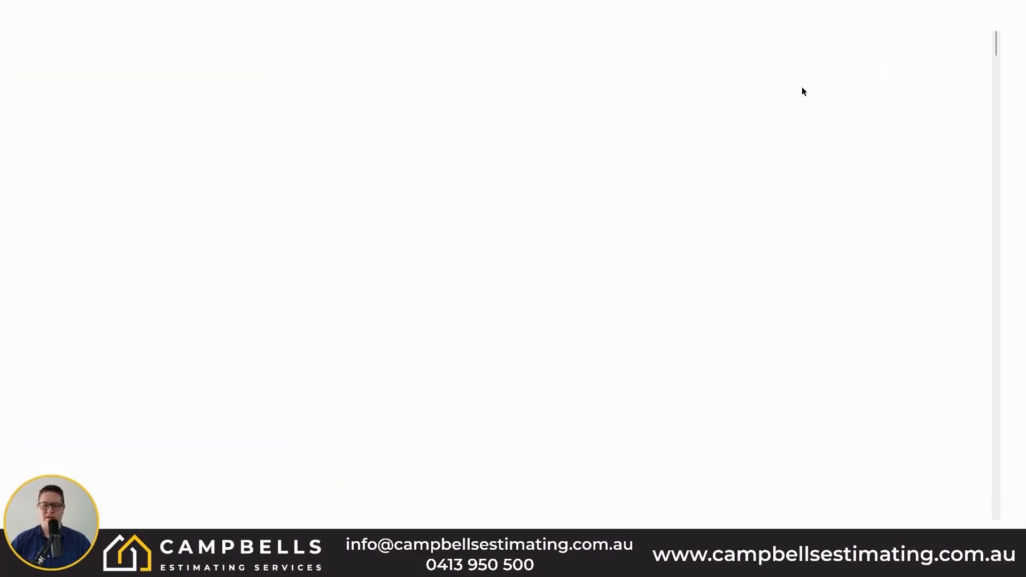
Delete the Engineering-1 cover sheet with the drawing list and general notes
scroll(399, 167, down, 15)
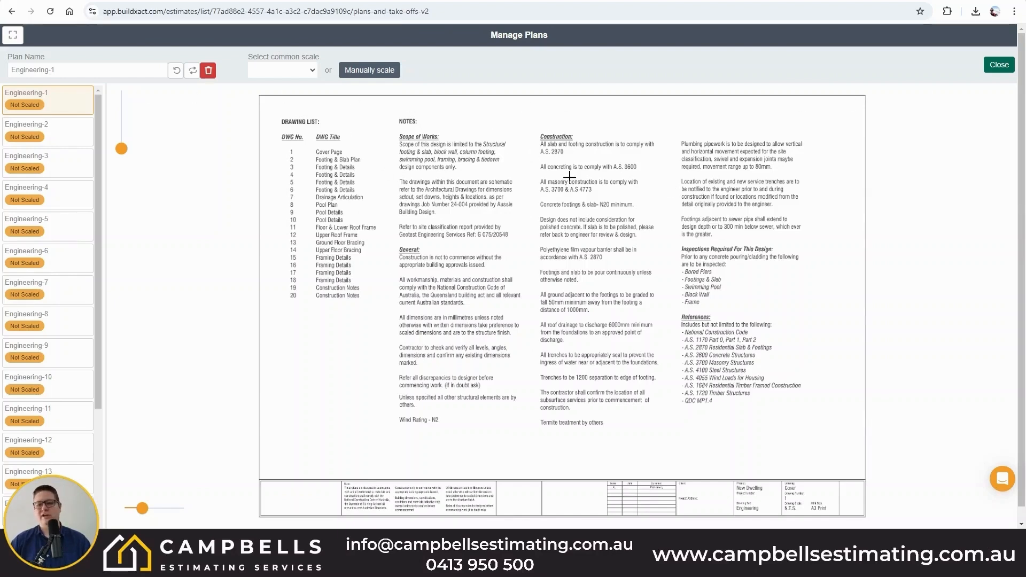
click(208, 71)
click(611, 304)
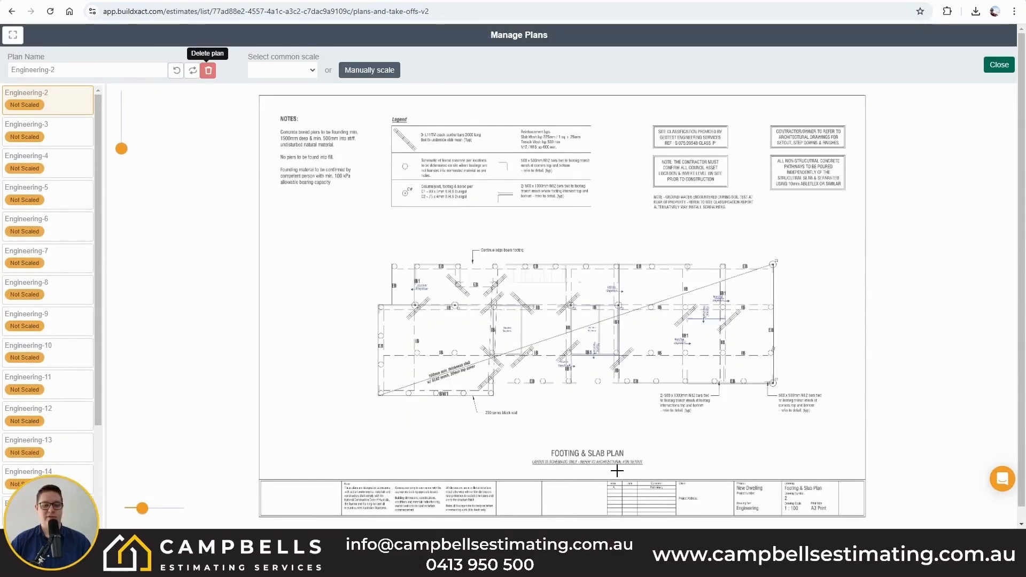
Rename the Engineering-2 sheet as "ENG Footing & Slab"
triple_click(88, 70)
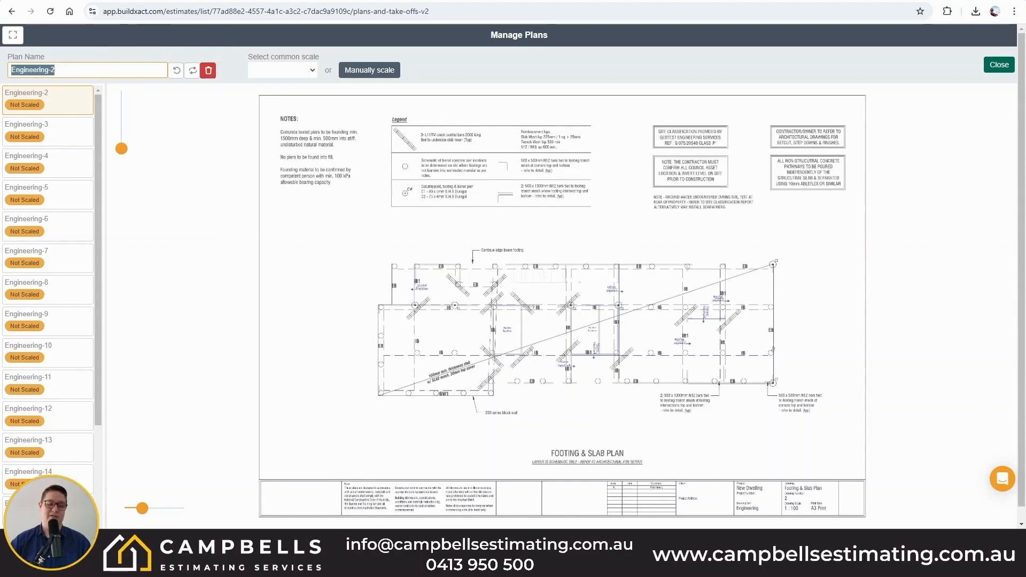
text(ENG Footin)
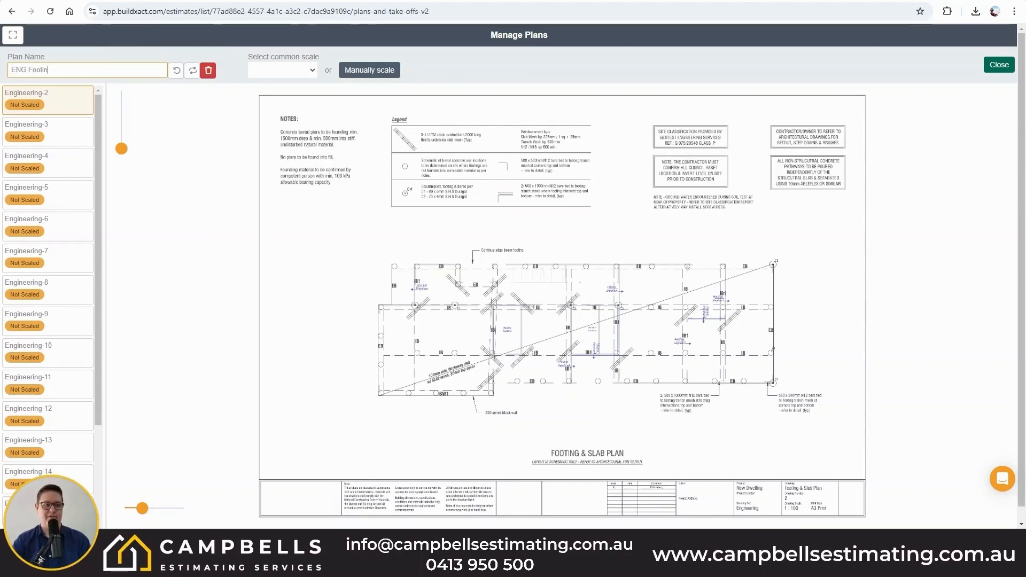
text(g & Slab)
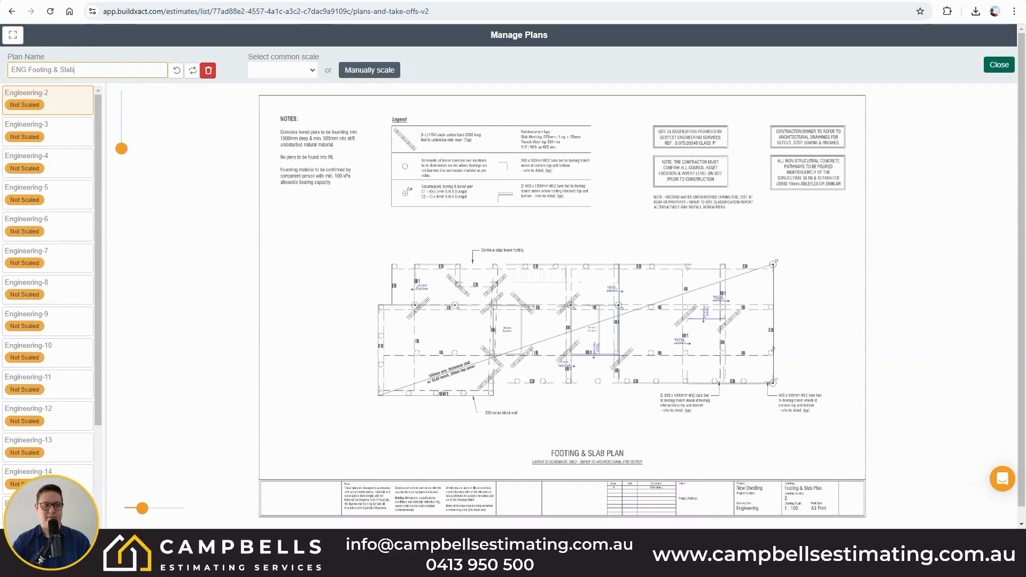
double_click(26, 73)
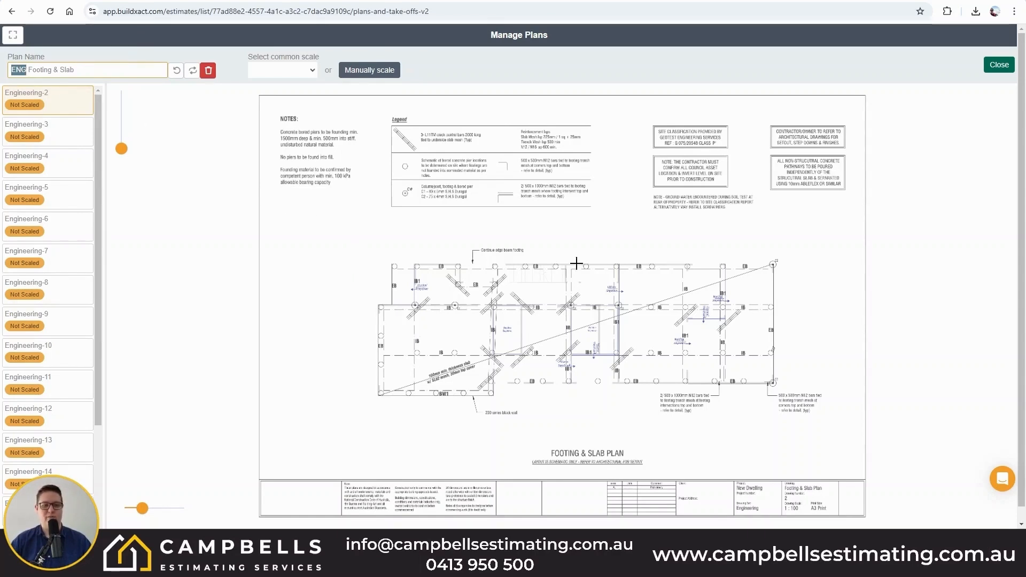
Apply the 1:100 common scale to the ENG Footing & Slab sheet only
click(313, 74)
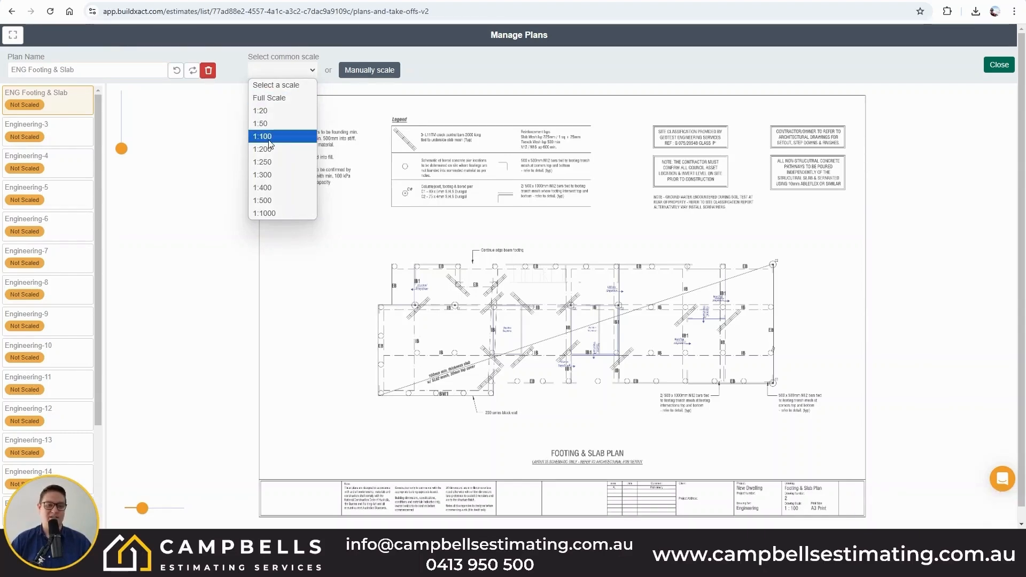
click(269, 139)
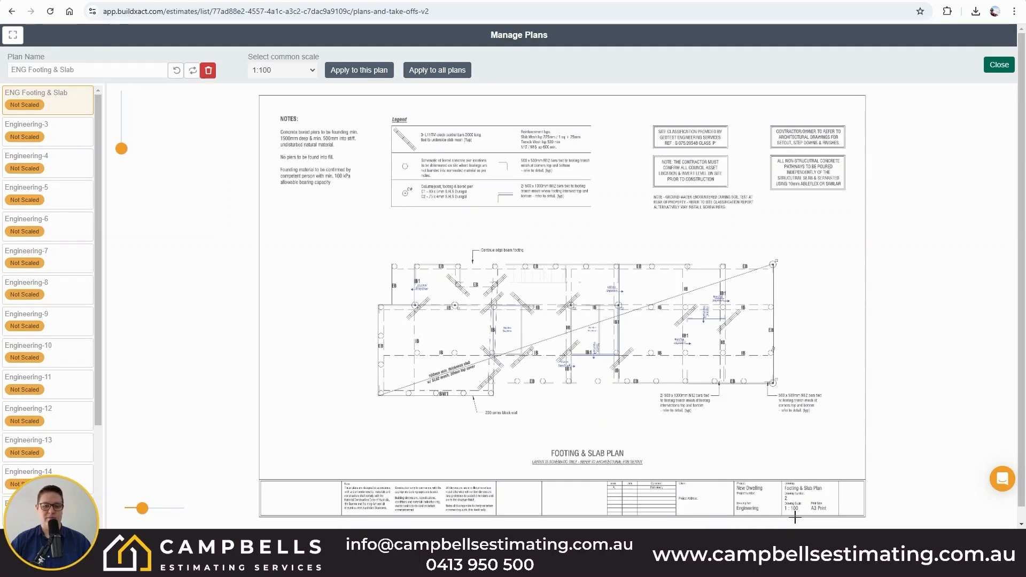
click(352, 70)
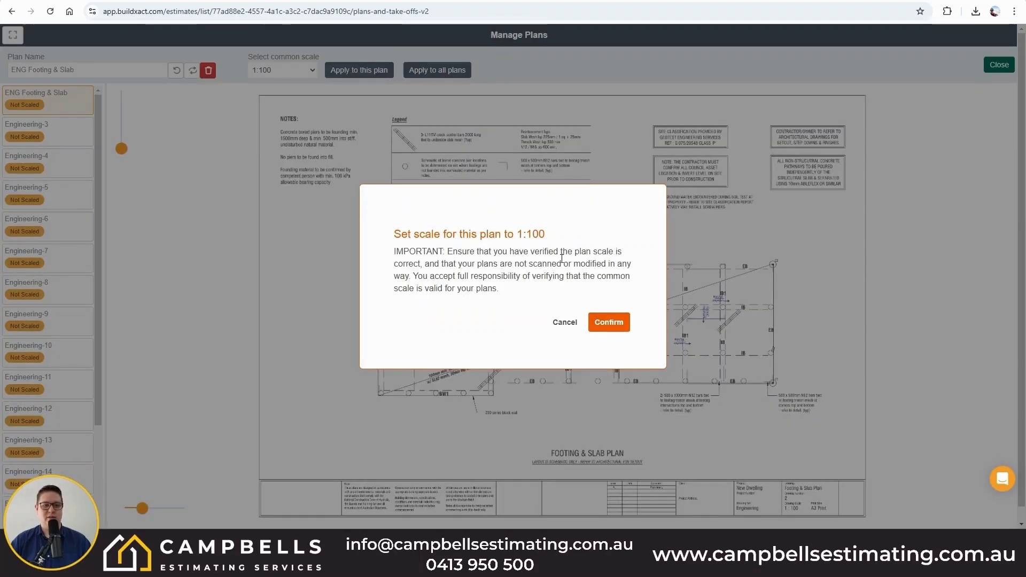
click(612, 323)
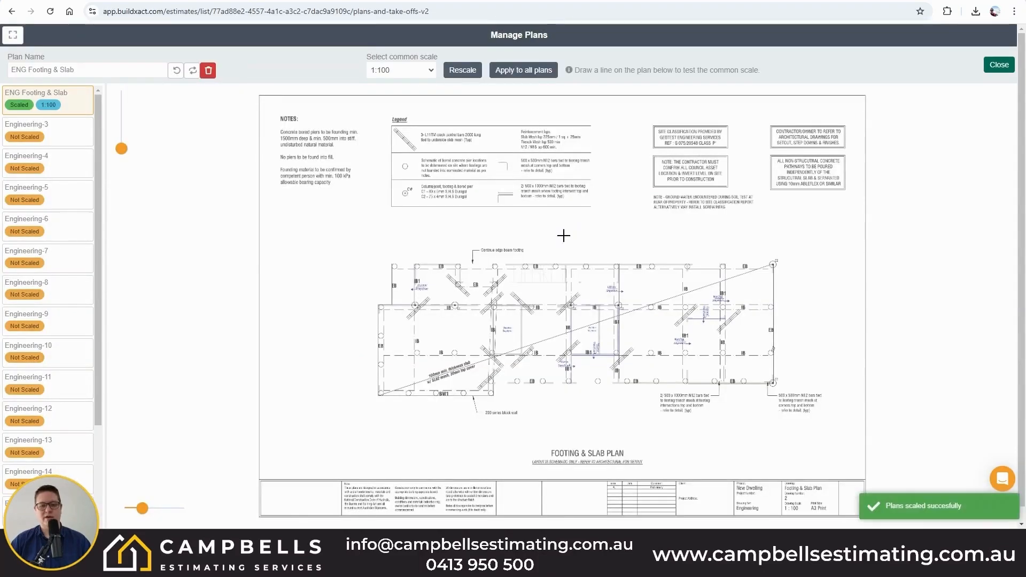
Switch to the architectural PDF in Acrobat and look up the garage's overall outside width dimension on the Ground Floor Plan
scroll(532, 398, up, 3)
scroll(533, 398, up, 5)
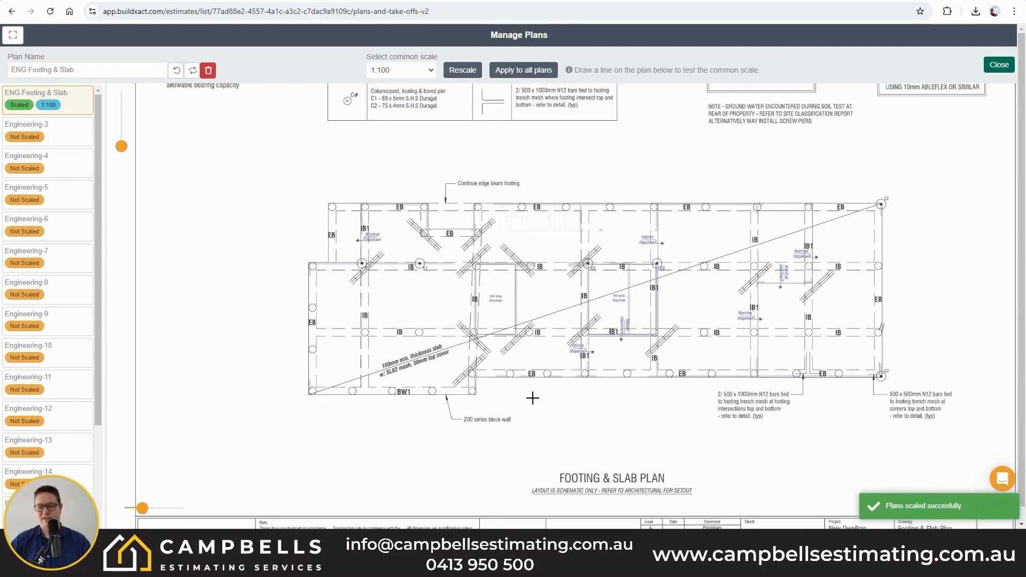
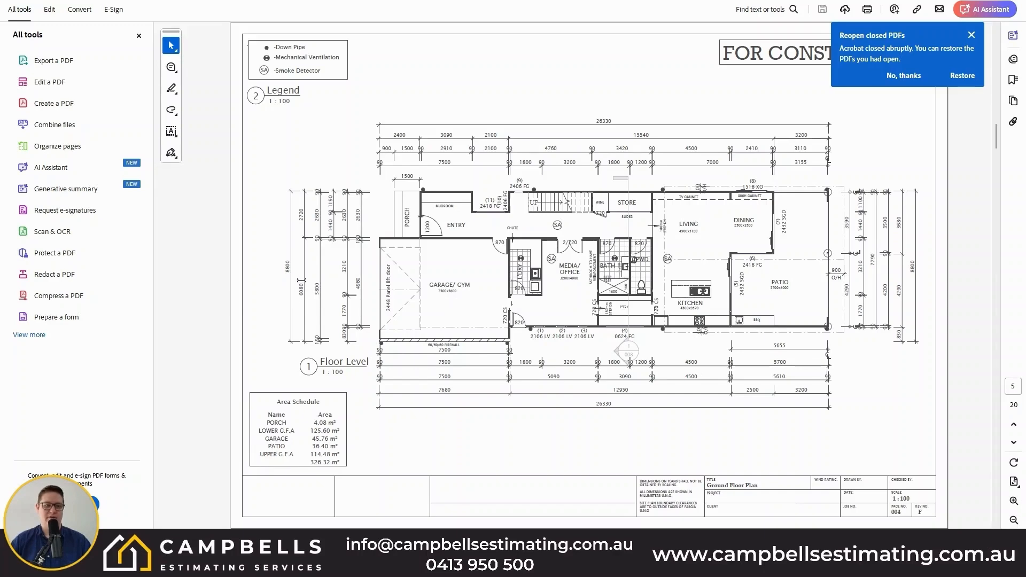
scroll(303, 298, up, 3)
scroll(303, 299, down, 3)
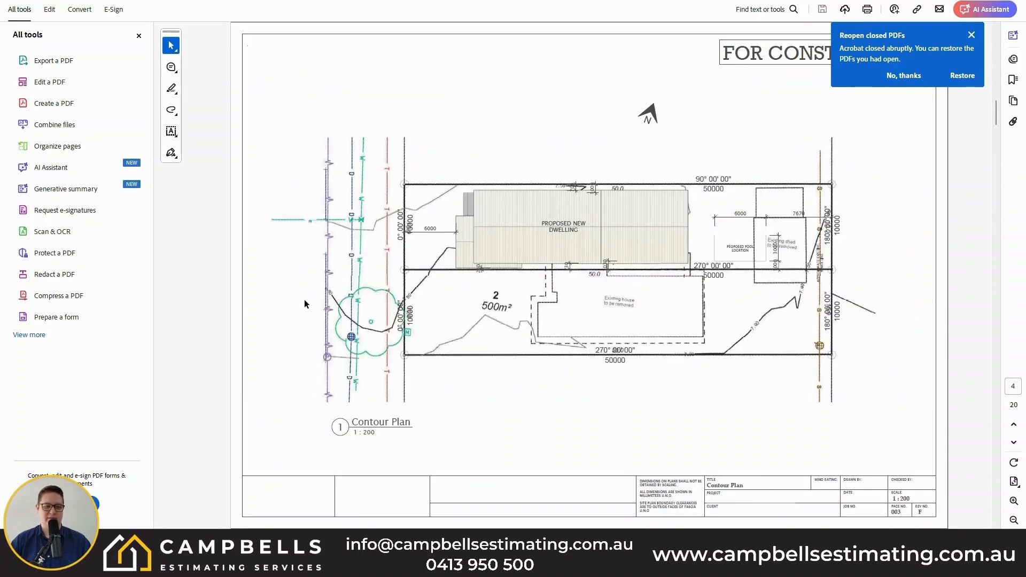
scroll(214, 293, up, 6)
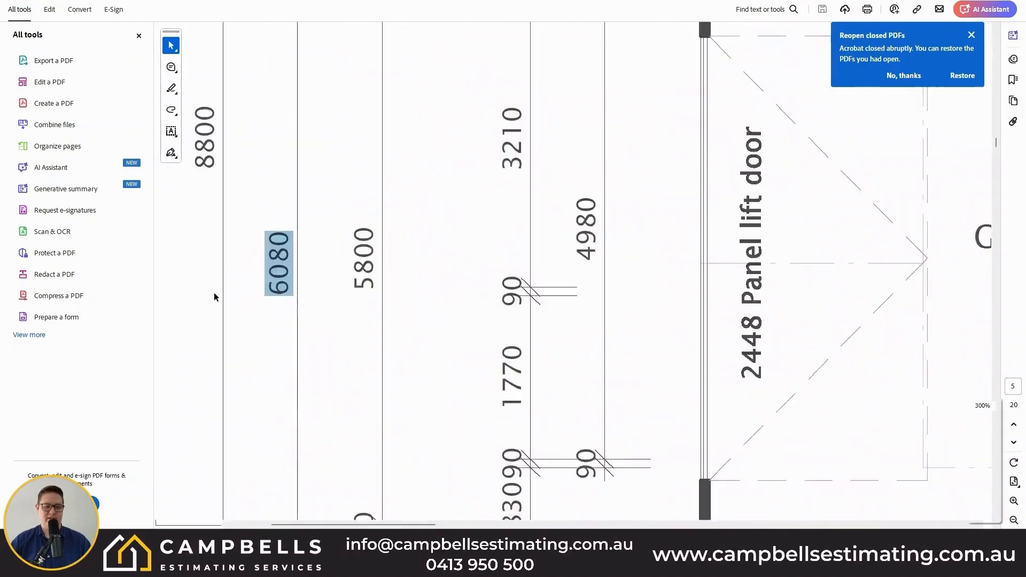
scroll(254, 275, down, 3)
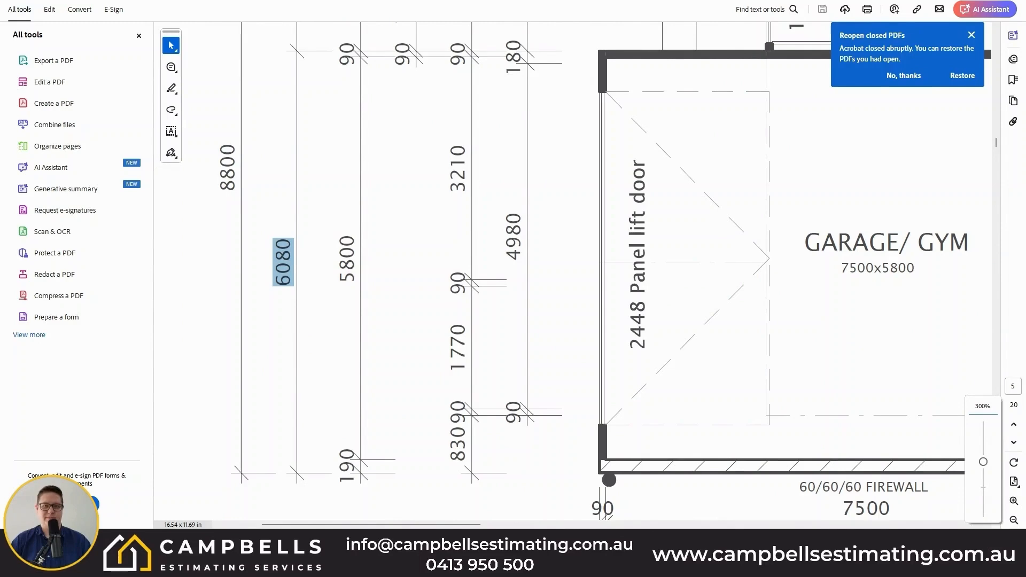
drag(593, 1, 1025, 176)
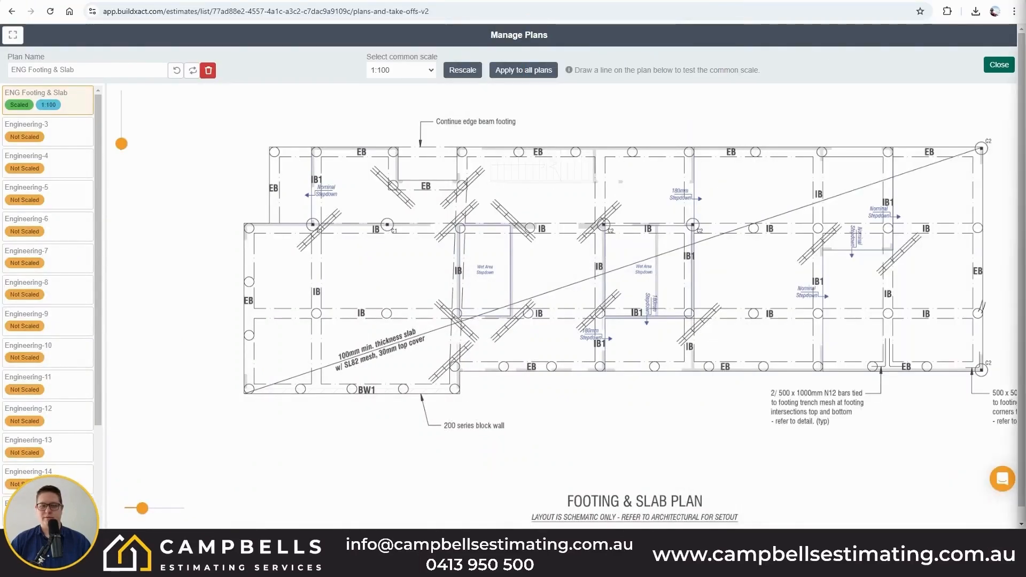
Back in Buildxact, test the ENG Footing & Slab scale with a line along the garage slab's outer front edge beam
scroll(234, 232, up, 2)
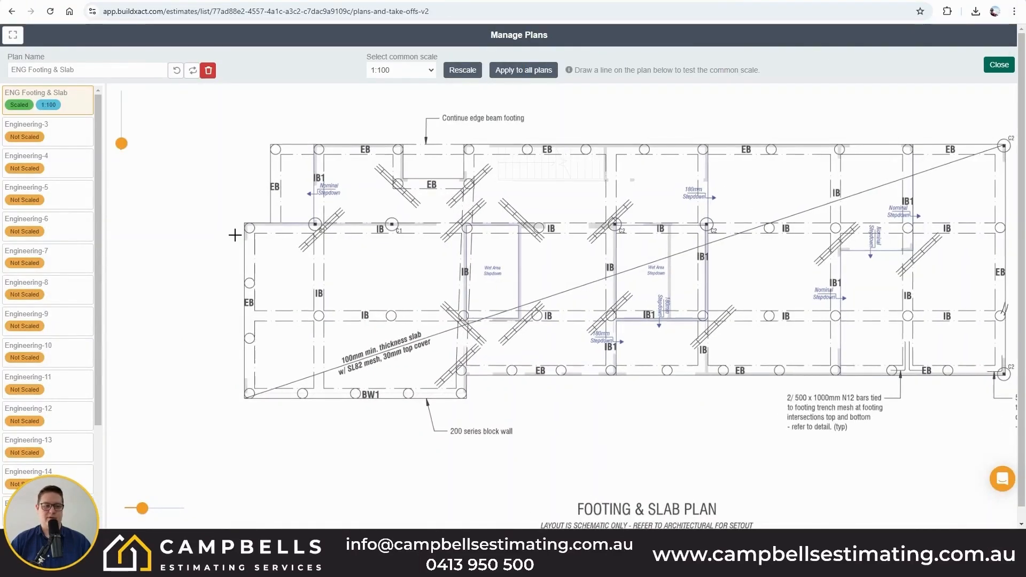
drag(244, 220, 244, 403)
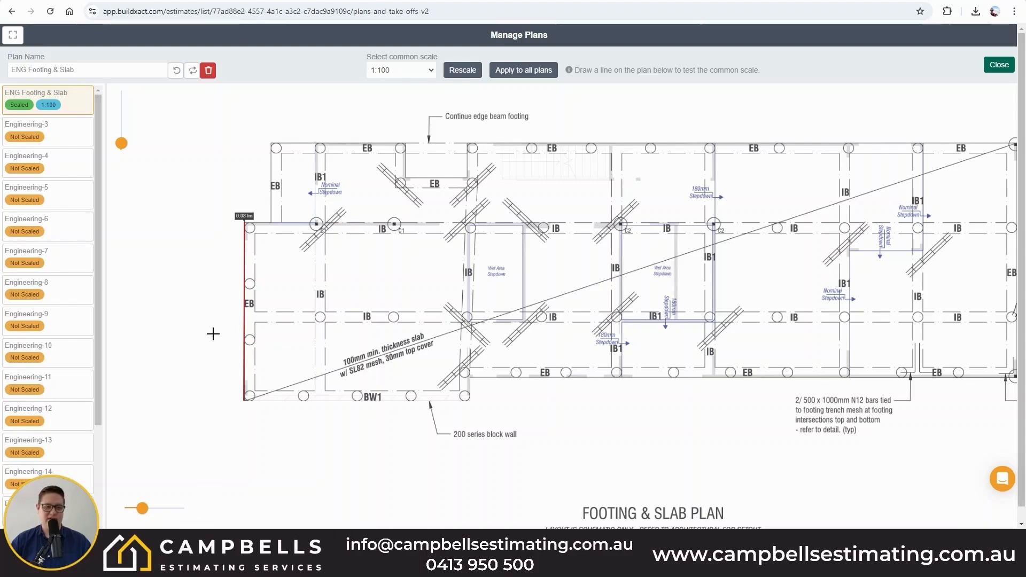
scroll(211, 334, up, 1)
scroll(353, 315, down, 1)
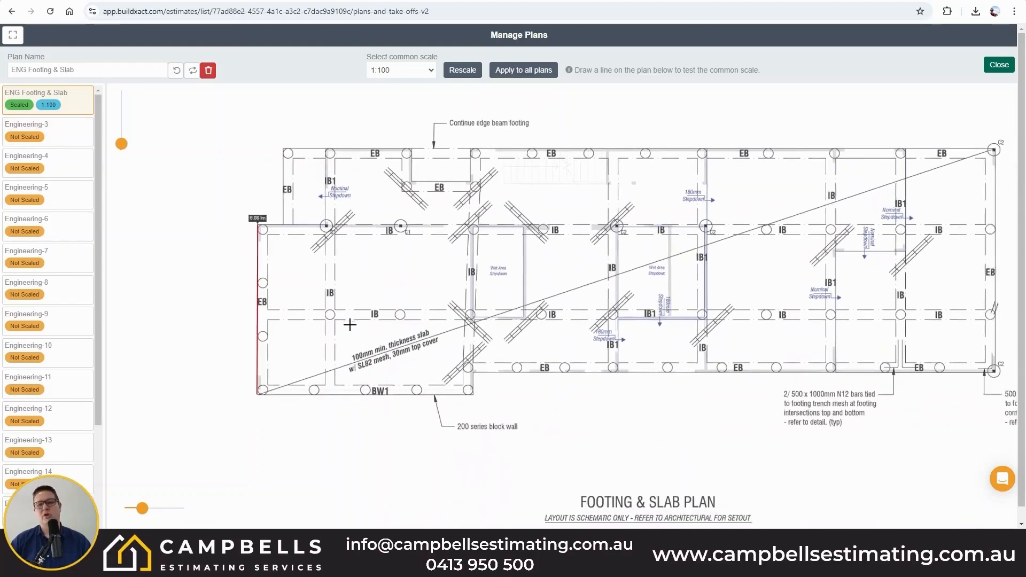
scroll(340, 327, down, 3)
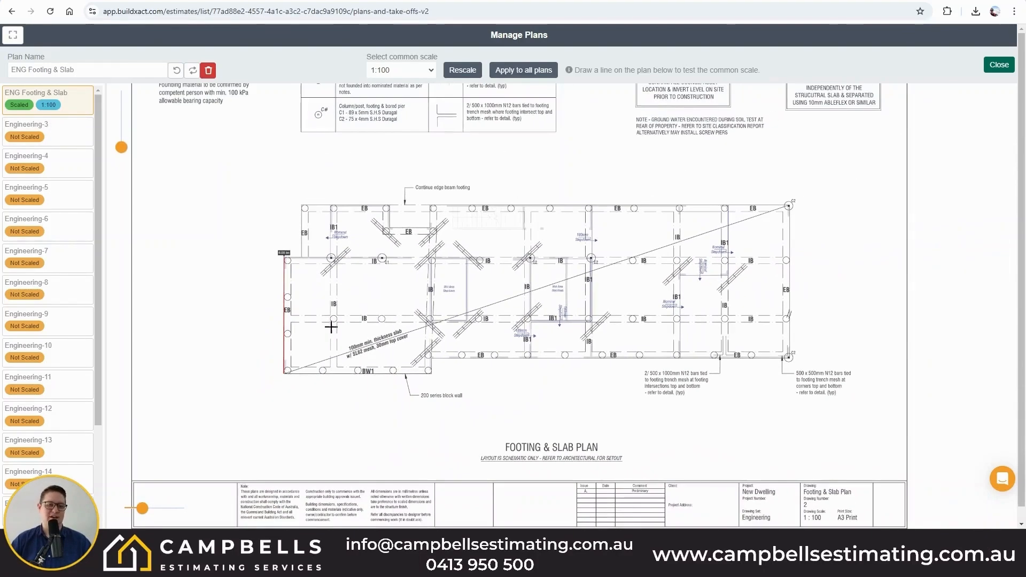
Delete the Engineering-3 beam and slab details sheet and the Engineering-4 block wall details sheet
click(63, 133)
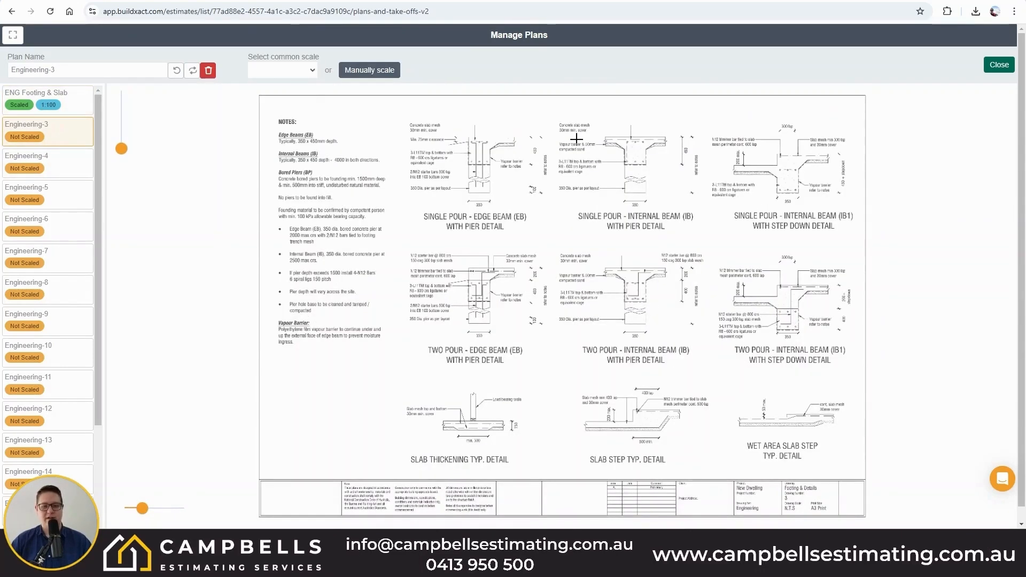
click(208, 70)
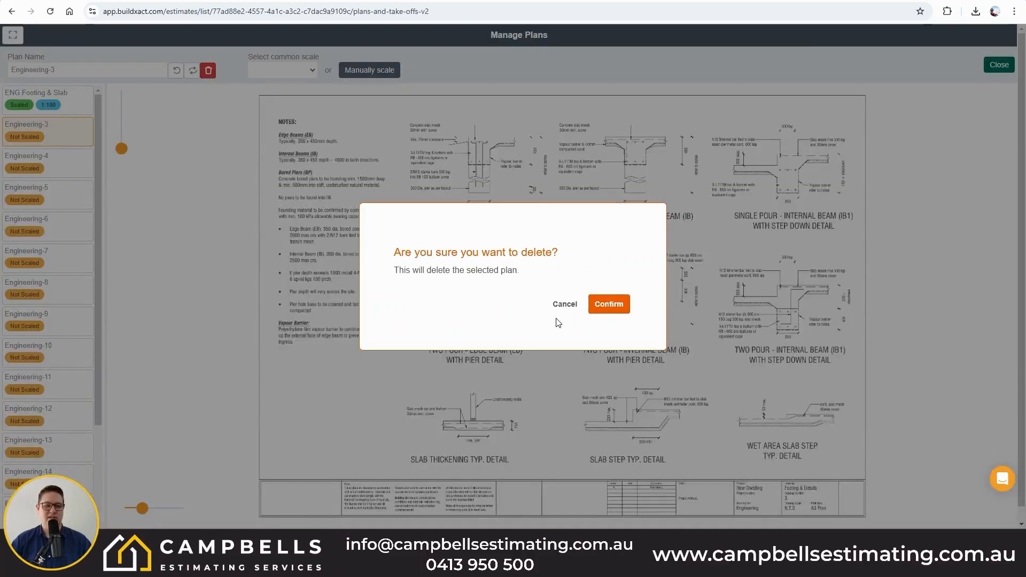
click(609, 303)
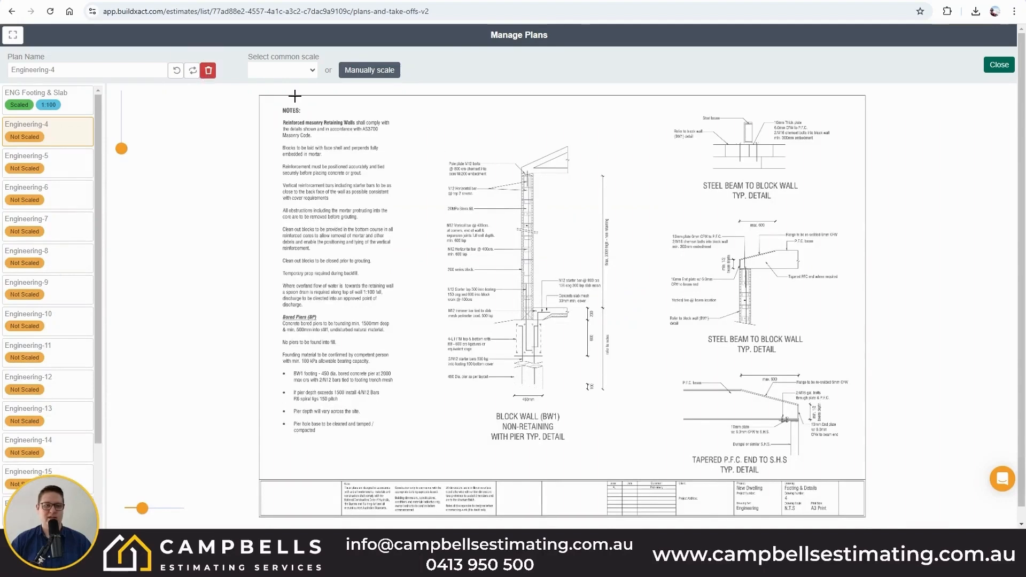
click(208, 70)
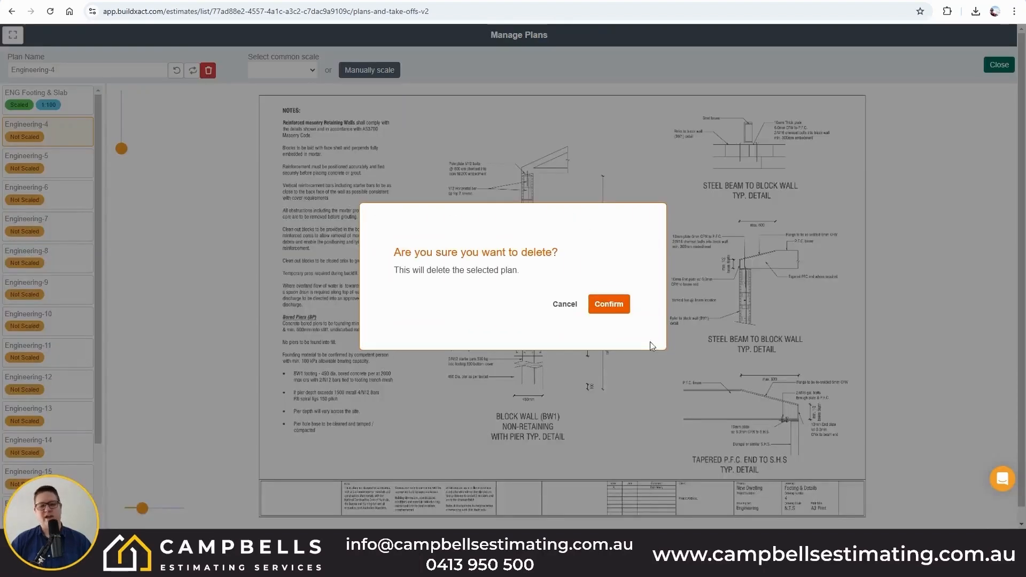
click(624, 304)
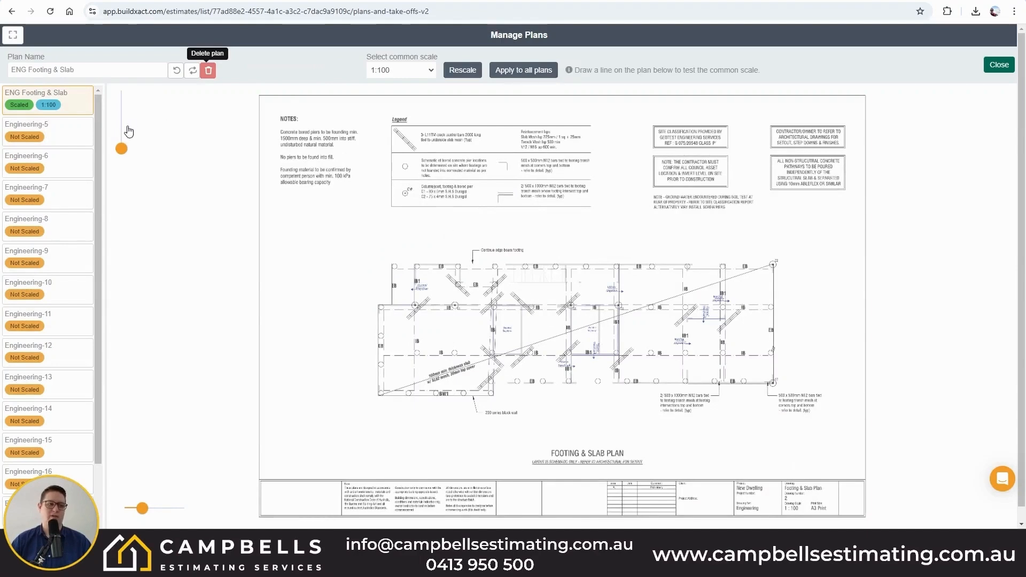
Delete the Engineering-5 column and edge beam details sheet and the Engineering-6 typical footing details sheet
click(57, 130)
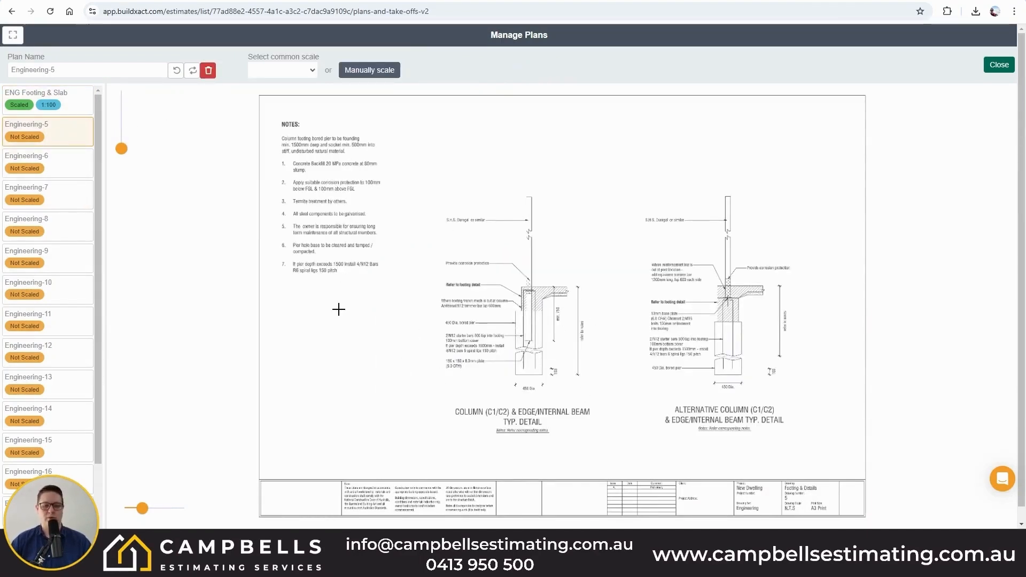
click(207, 72)
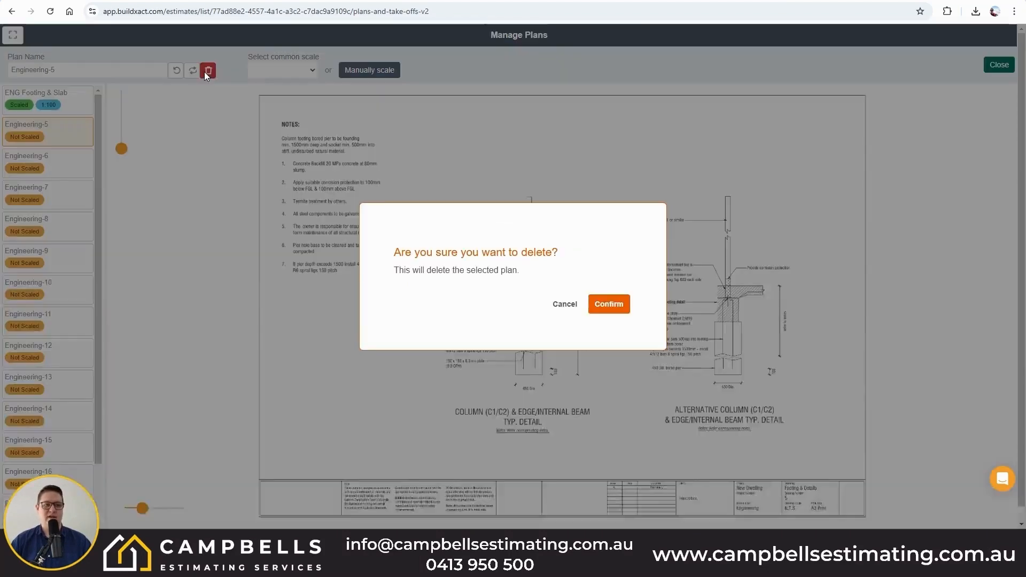
click(617, 309)
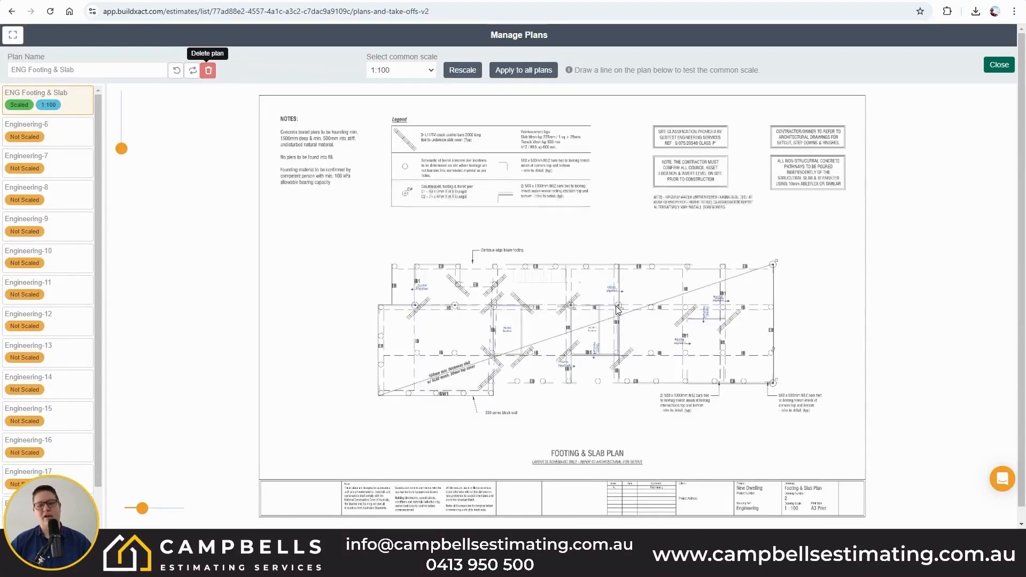
click(59, 127)
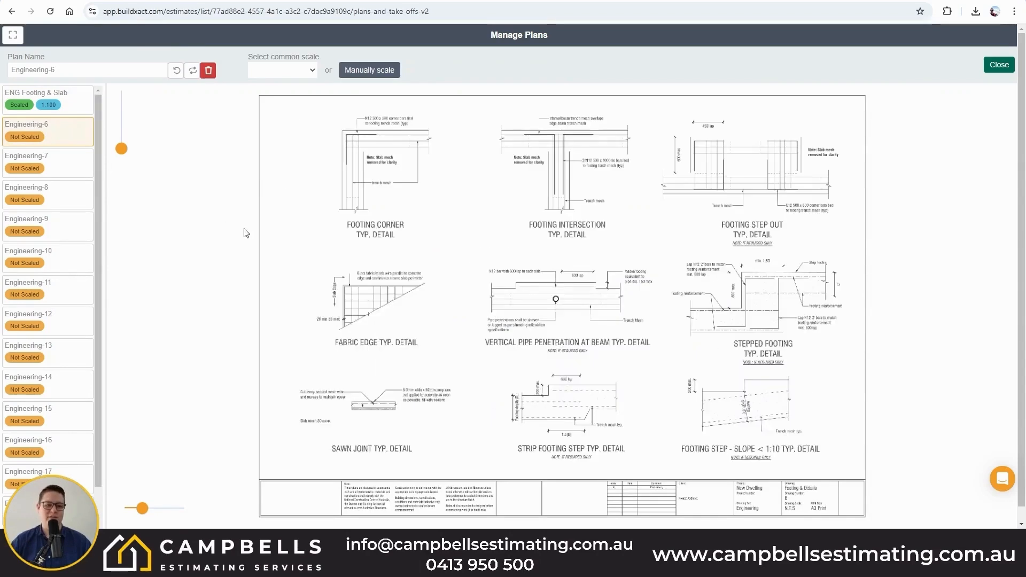
click(208, 70)
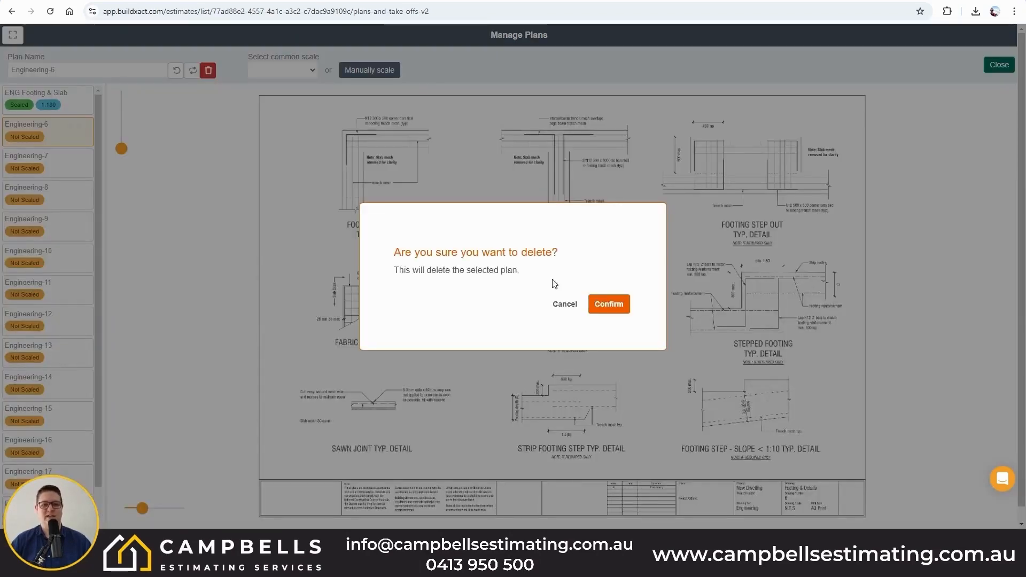
click(618, 306)
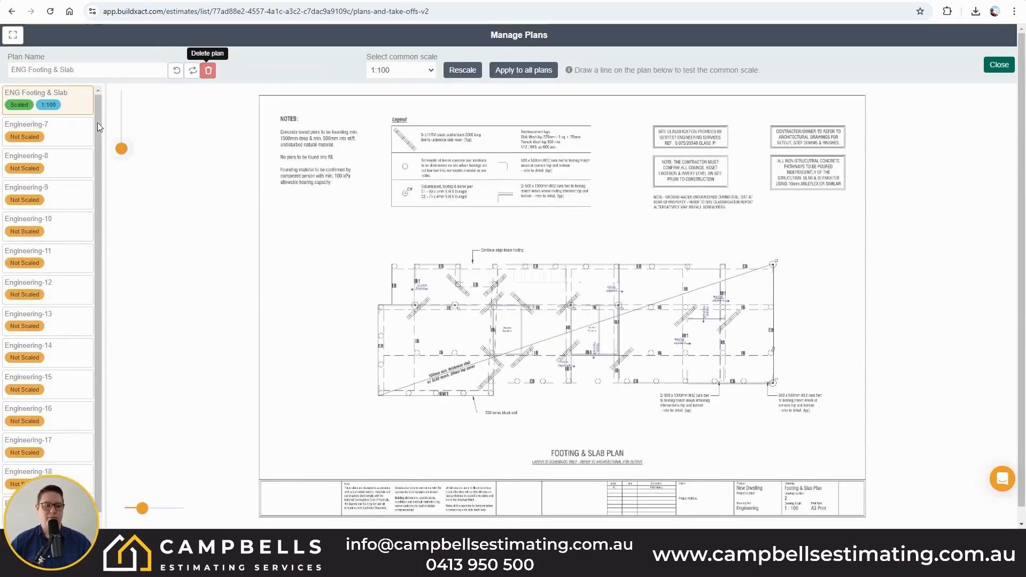
Delete the Engineering-7 drainage articulation sheet and the Engineering-8 pool plan sheet
click(70, 135)
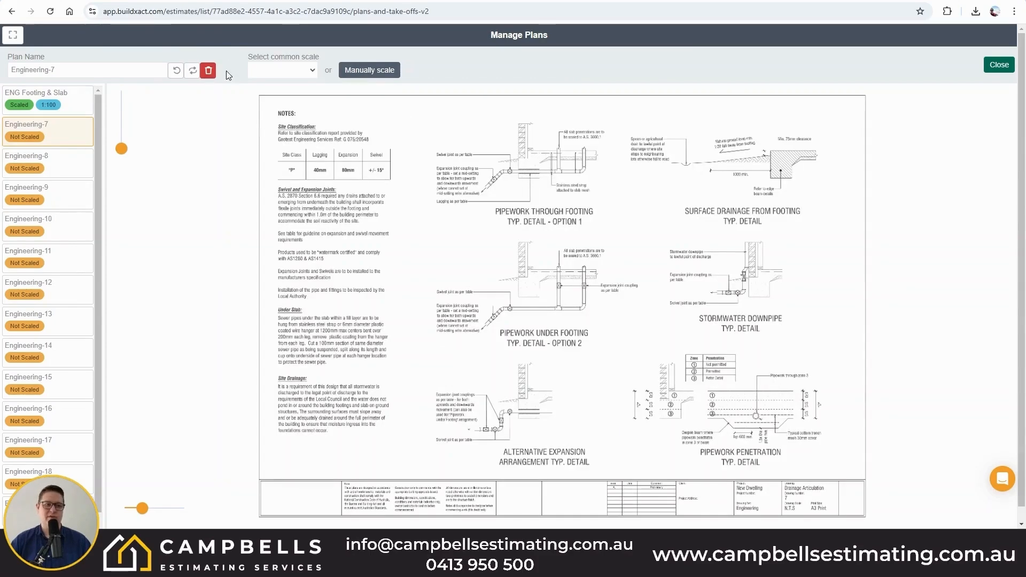
click(208, 70)
click(612, 312)
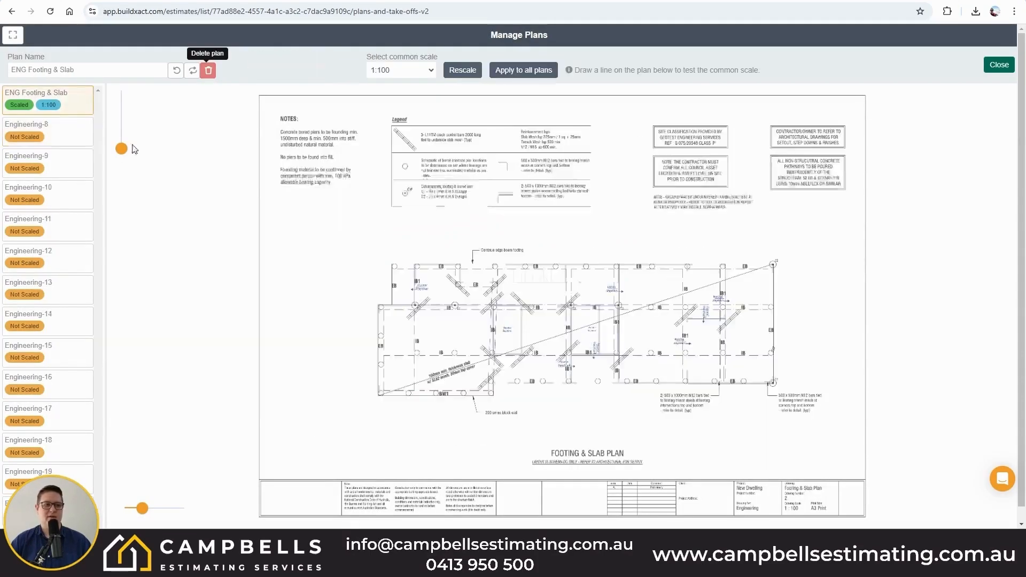
click(63, 131)
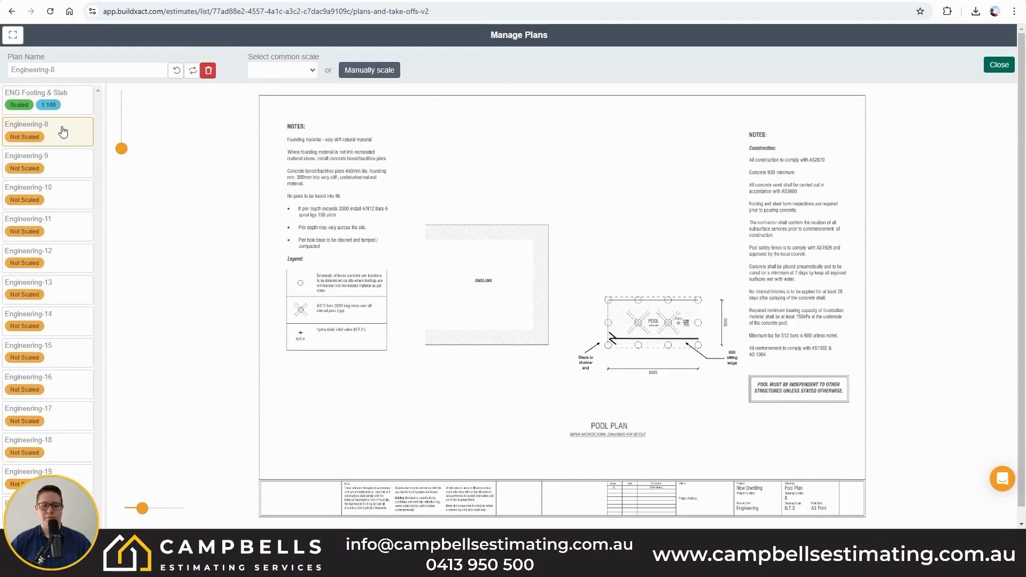
click(207, 70)
click(609, 303)
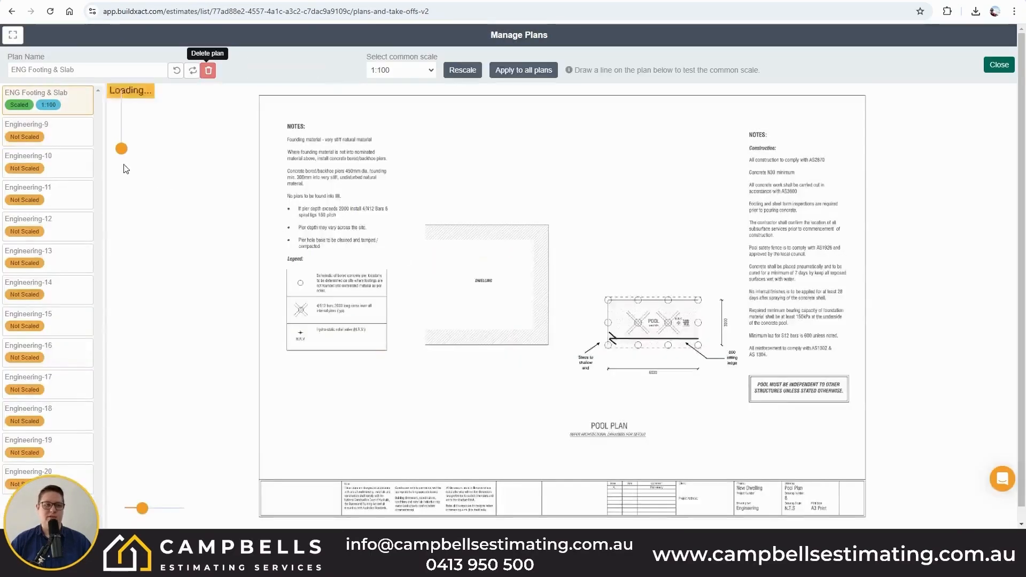
Delete the Engineering-9 pool shell section sheet and the Engineering-10 pool details sheet
click(52, 133)
click(208, 70)
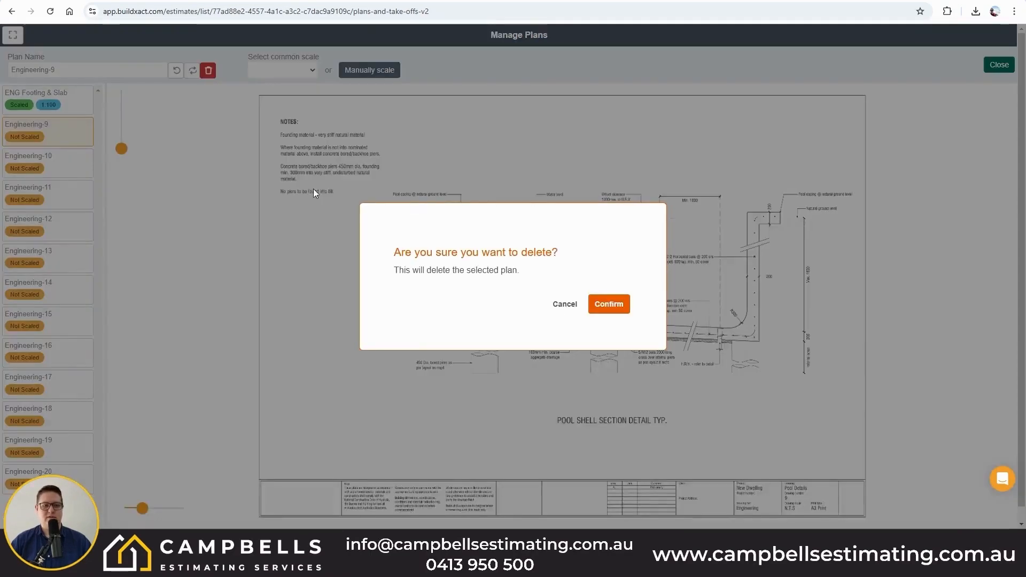
click(610, 303)
click(51, 134)
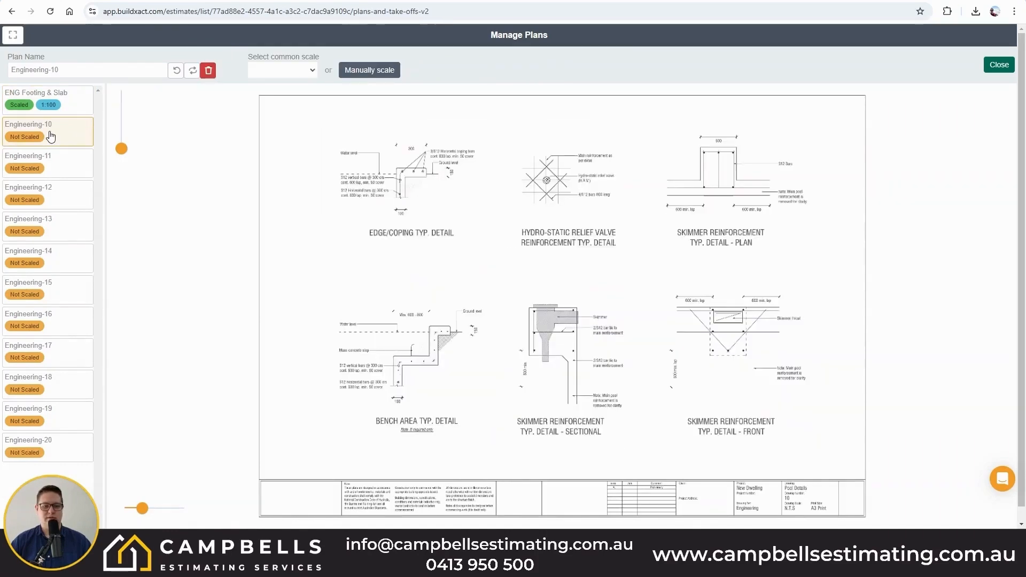
click(208, 70)
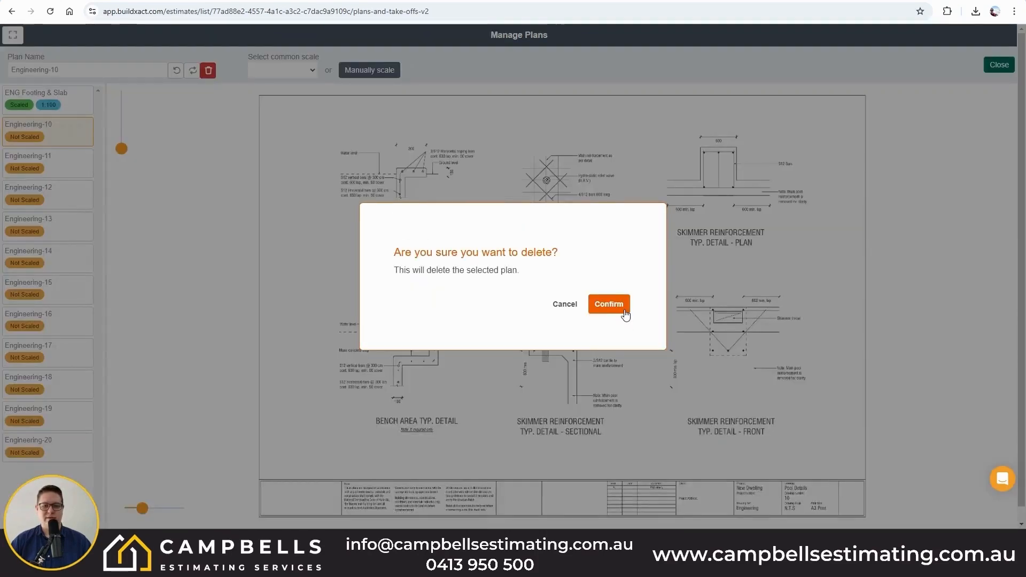
click(609, 303)
Rename the Engineering-11 Floor Frame & Lower Roof Frame sheet as ENG GF Framing
click(66, 139)
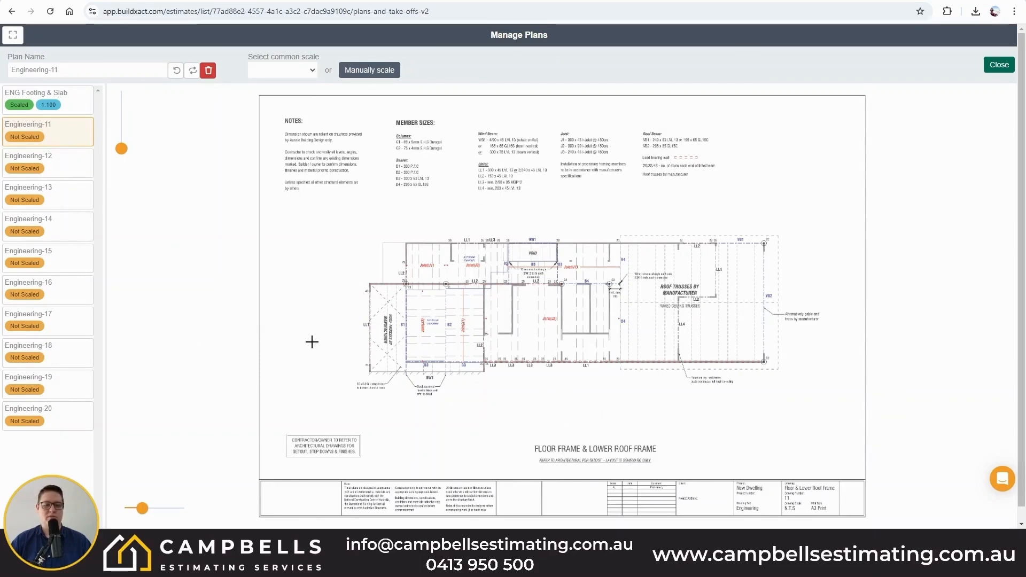
triple_click(64, 69)
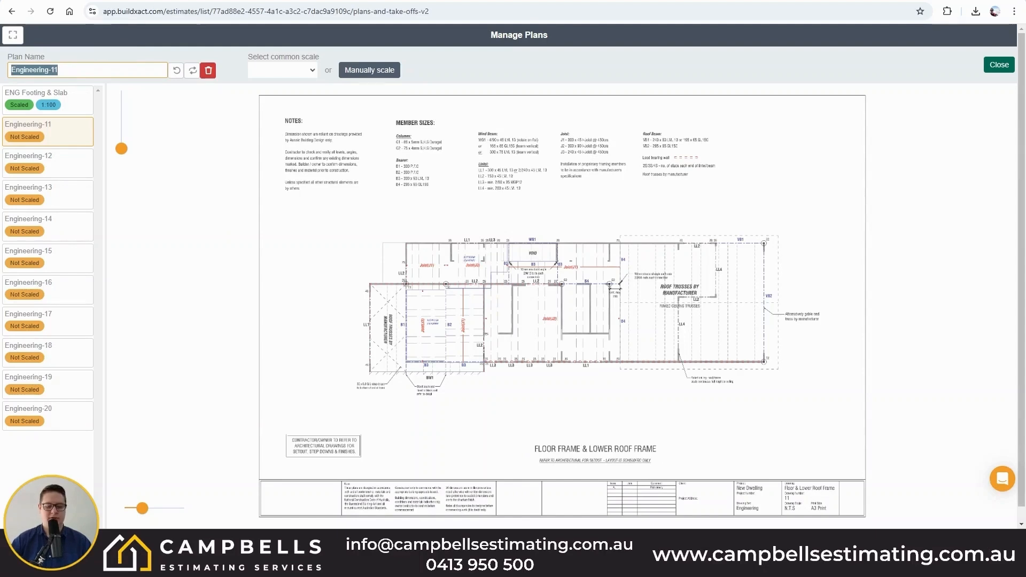
text(G)
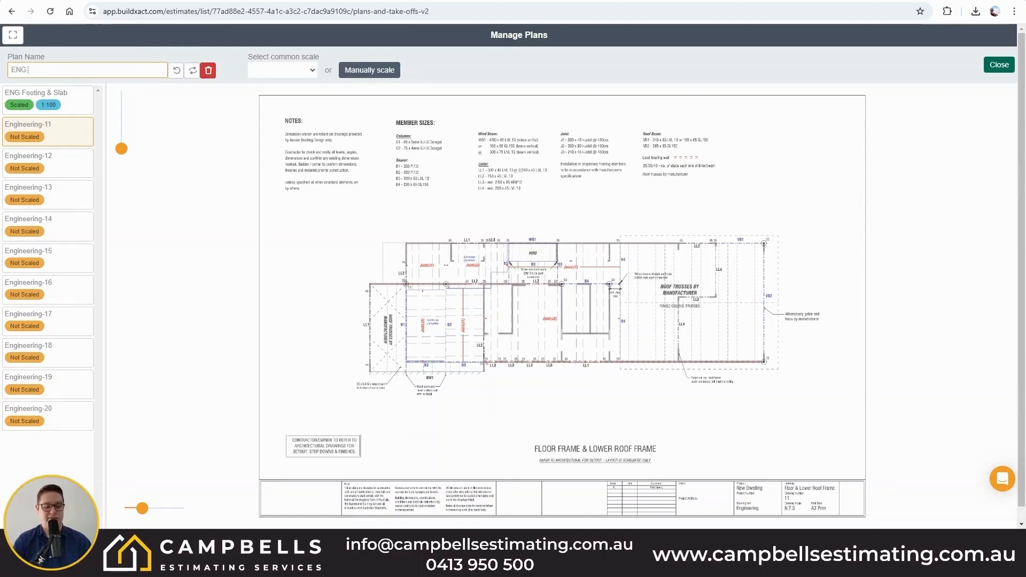
text(FR GF Framing)
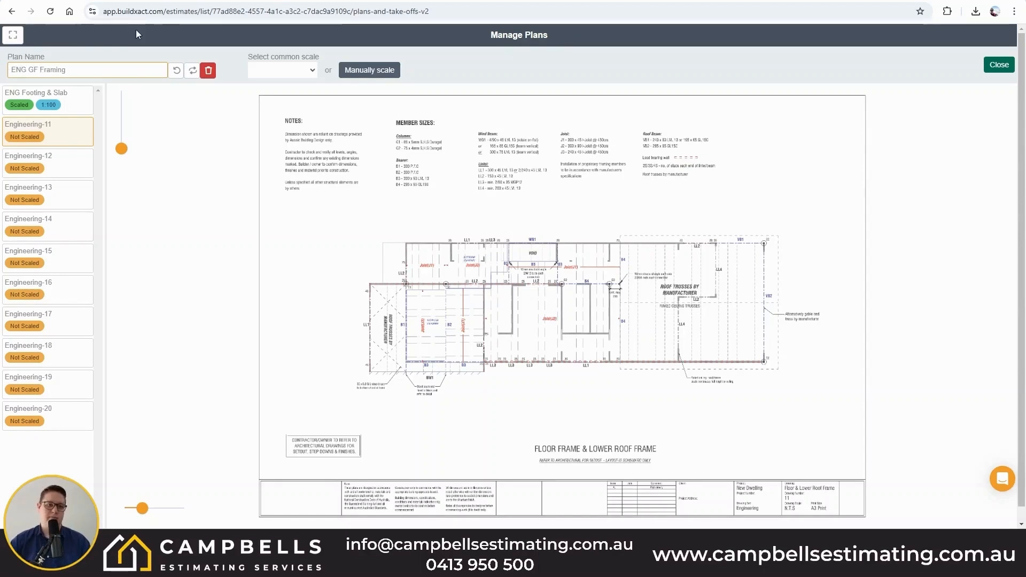
Apply the 1:100 common scale to the ENG GF Framing sheet only
click(315, 70)
click(287, 137)
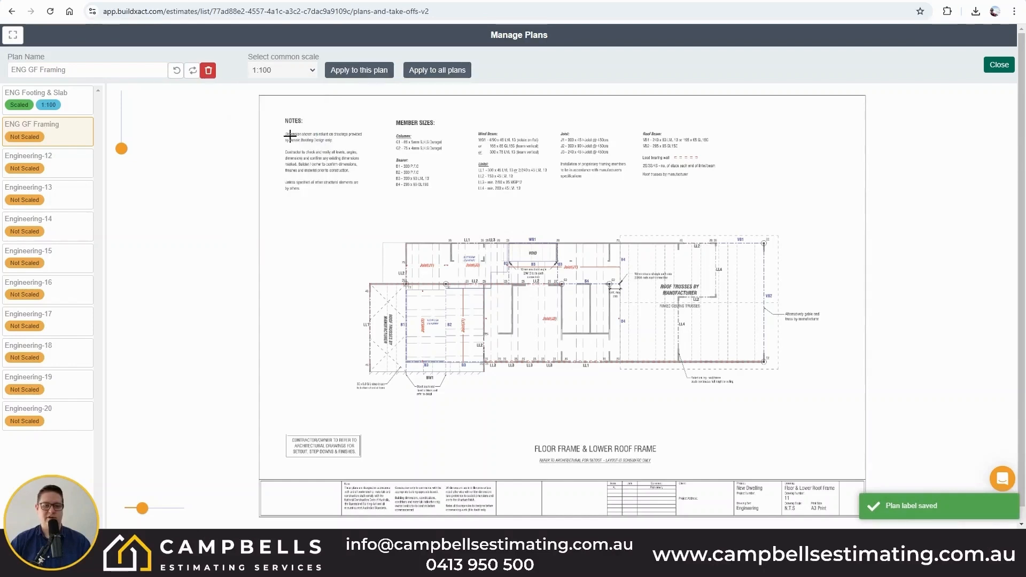
click(437, 72)
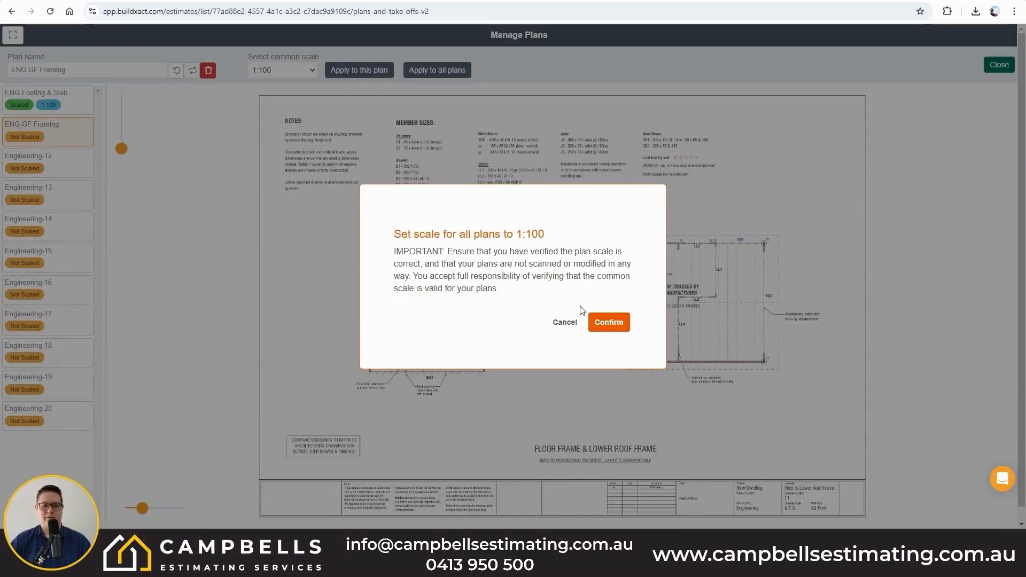
click(566, 324)
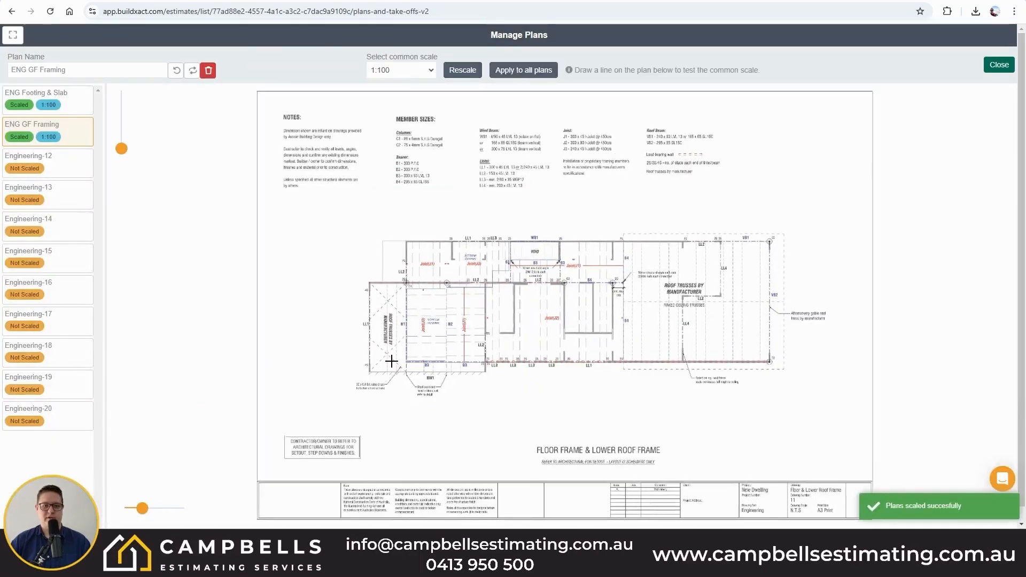
Test the ENG GF Framing scale with a vertical line along the full outer LL1 wall beside the roof trusses
scroll(392, 362, up, 5)
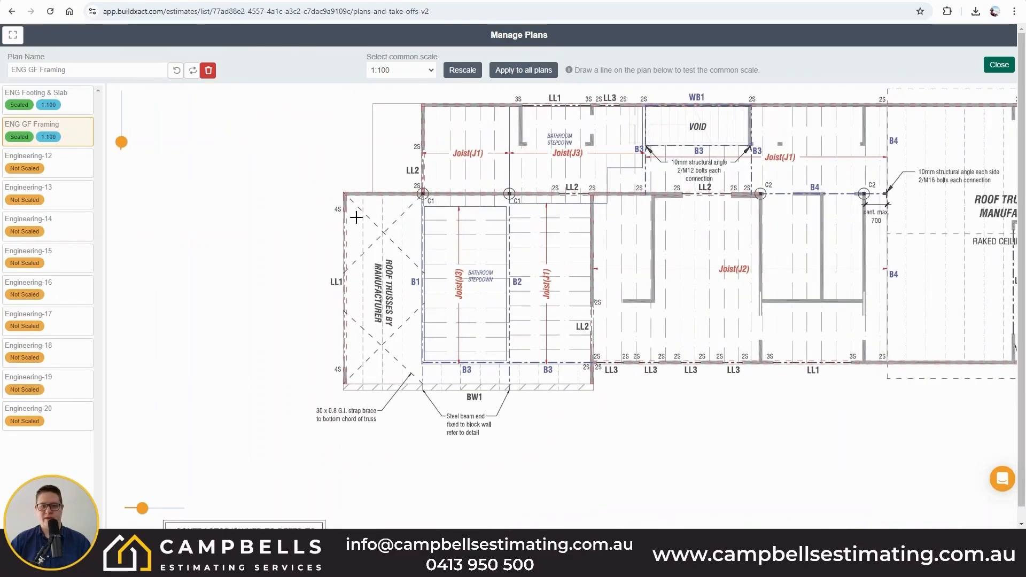
scroll(350, 260, down, 3)
scroll(327, 278, up, 3)
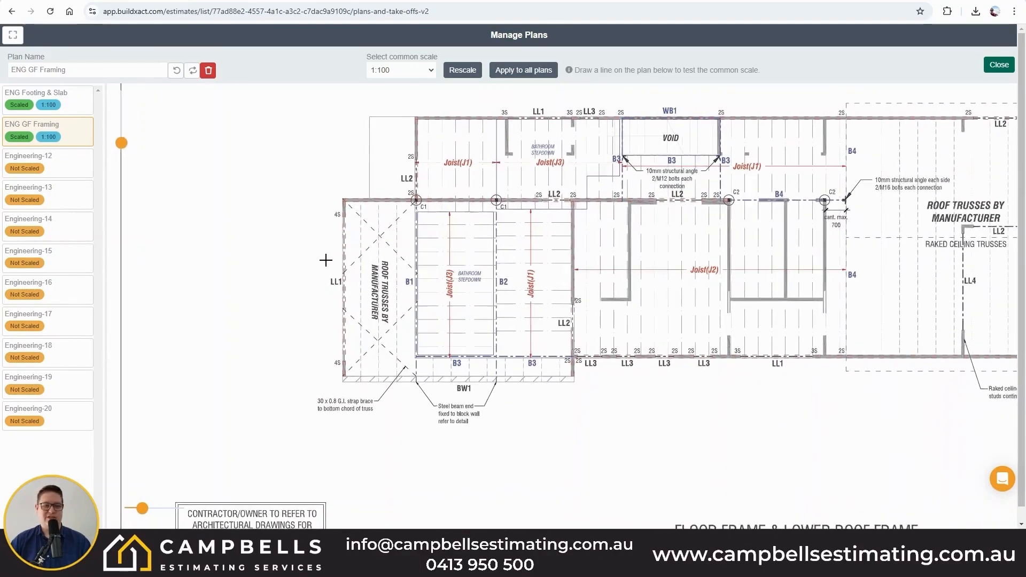
scroll(336, 192, up, 1)
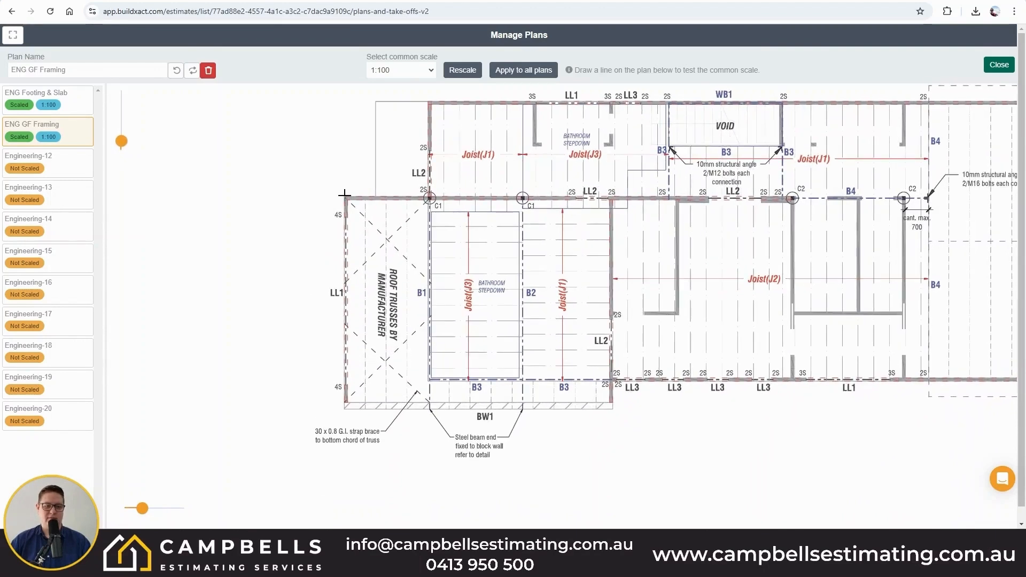
click(344, 195)
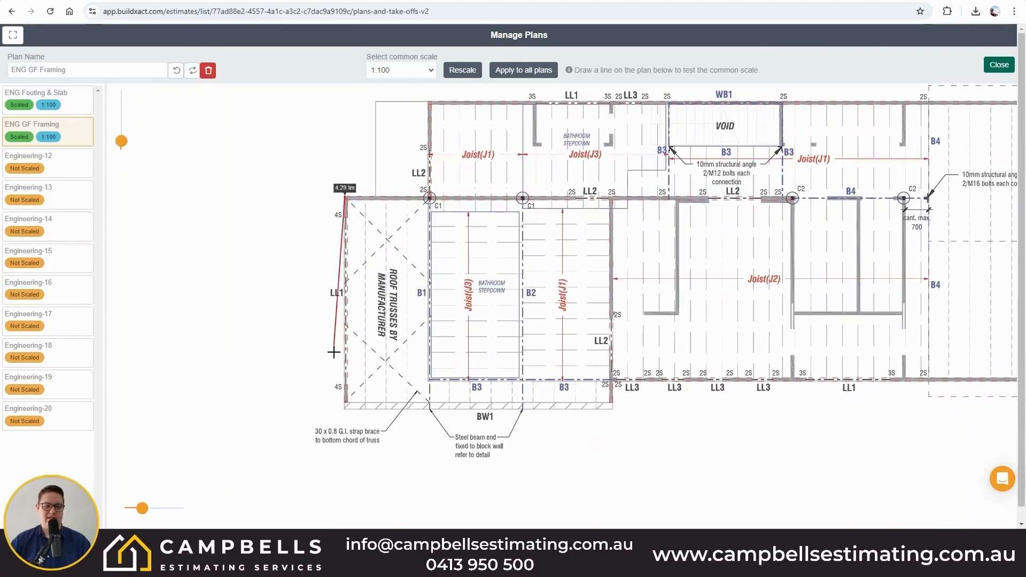
click(345, 406)
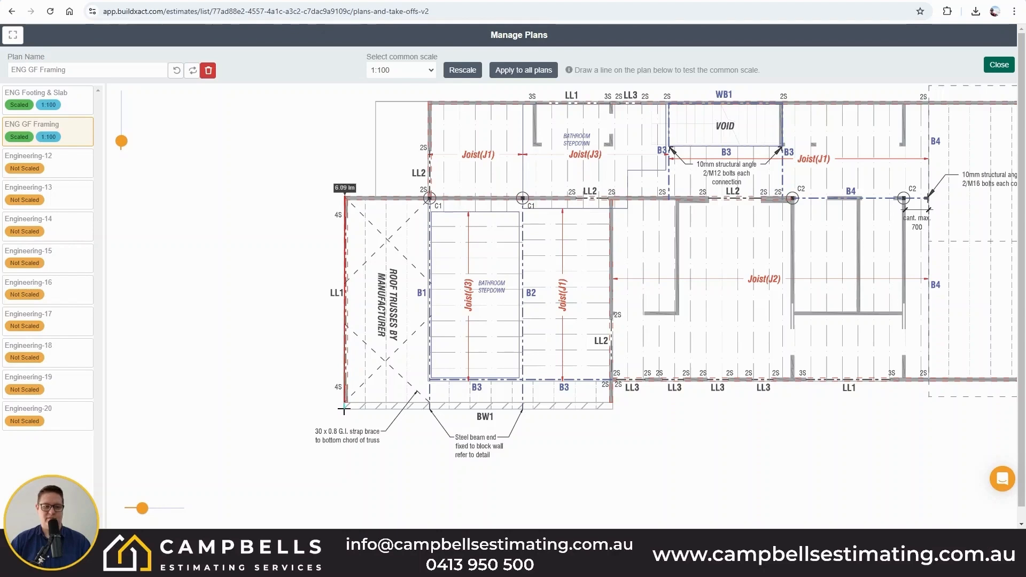
click(344, 410)
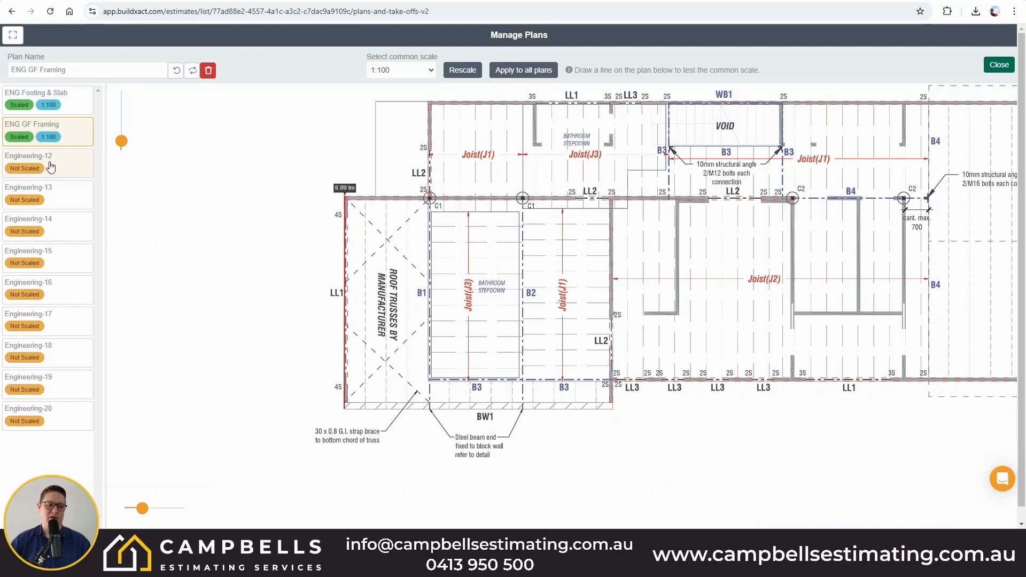
scroll(336, 196, up, 3)
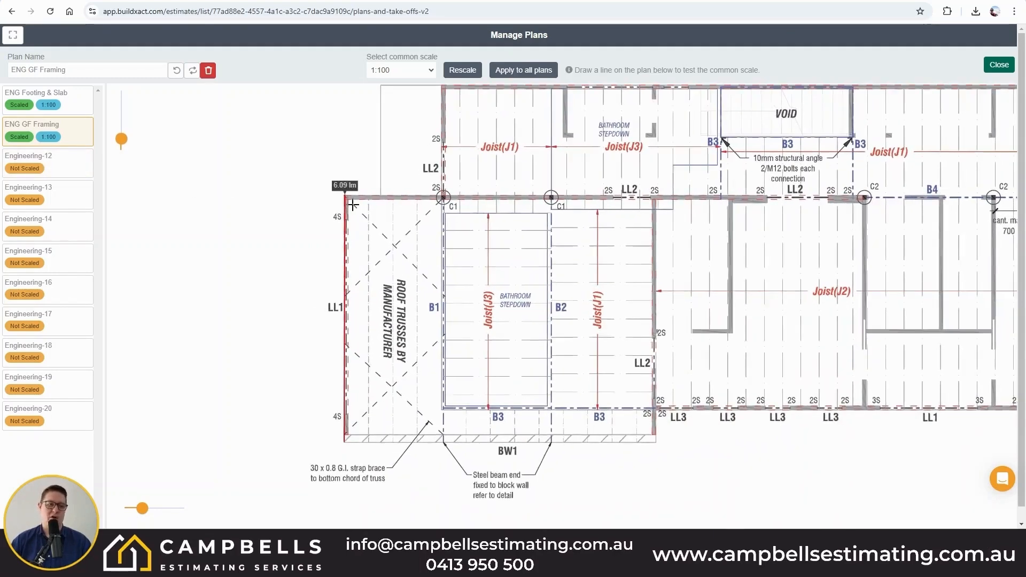
scroll(349, 394, down, 3)
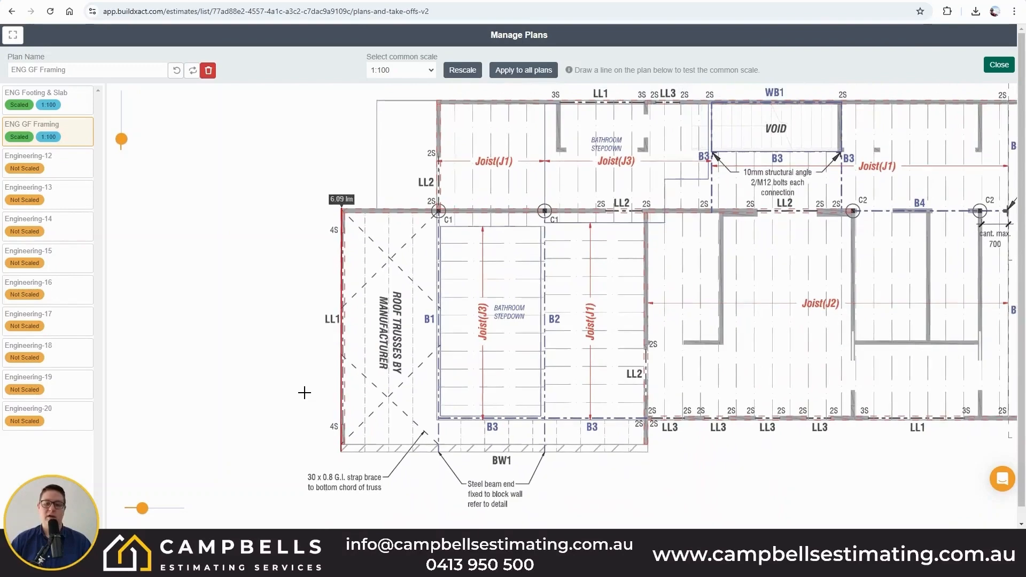
Rename the Engineering-12 Upper Roof Frame sheet as ENG FF Framing
click(53, 163)
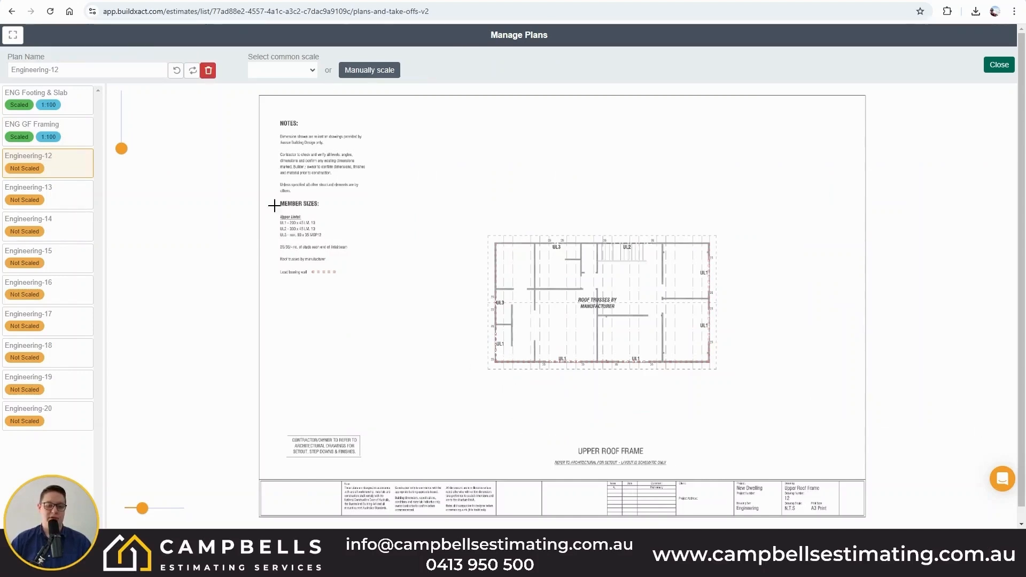
triple_click(89, 69)
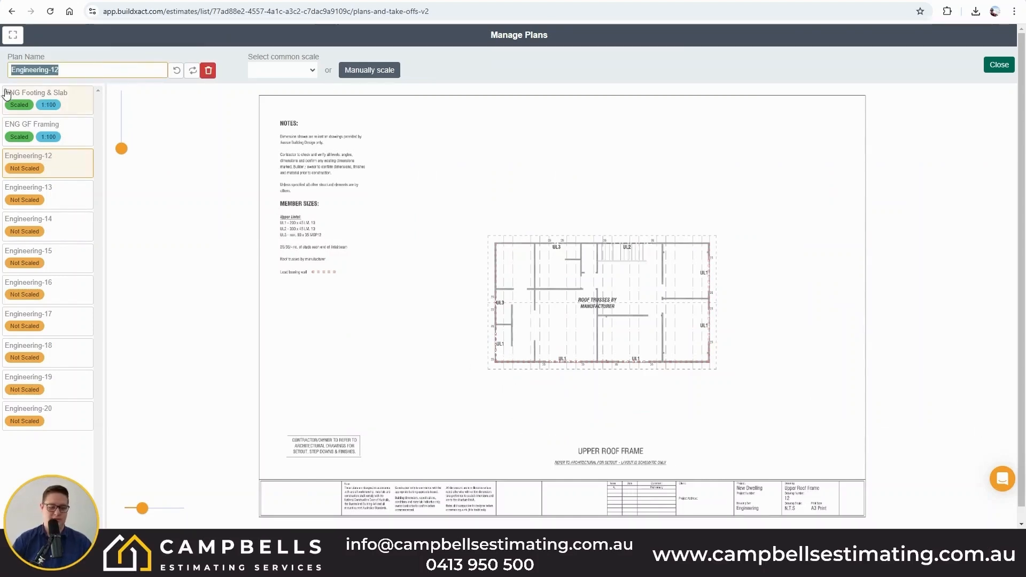
text(ENG FF )
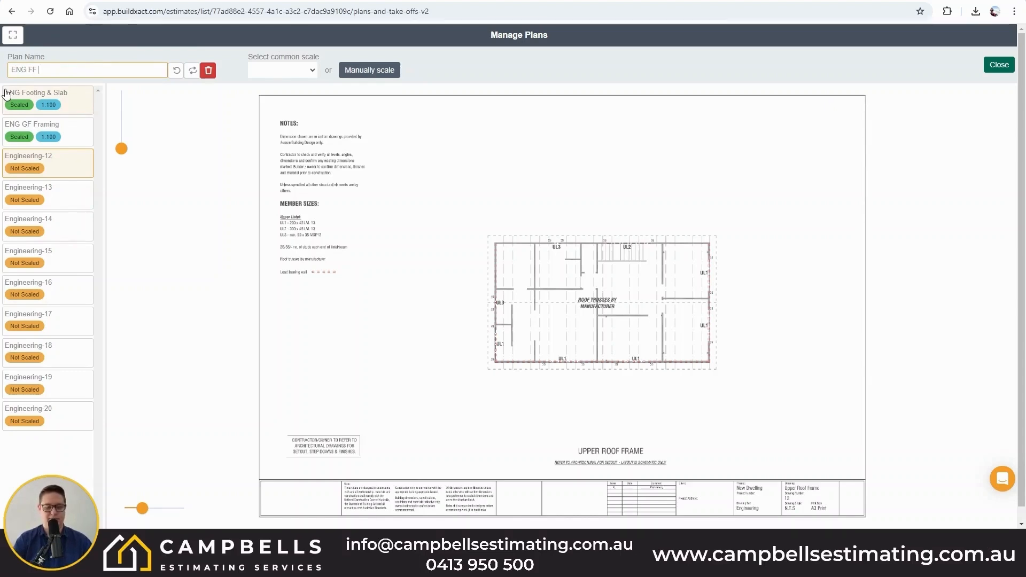
text(Framing)
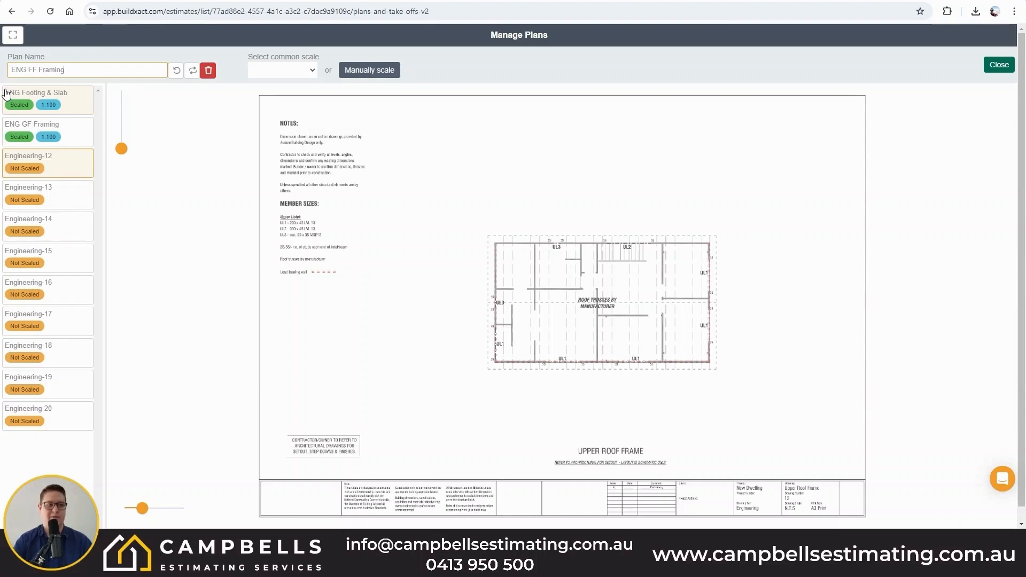
Apply the 1:100 common scale to the ENG FF Framing sheet only
click(259, 71)
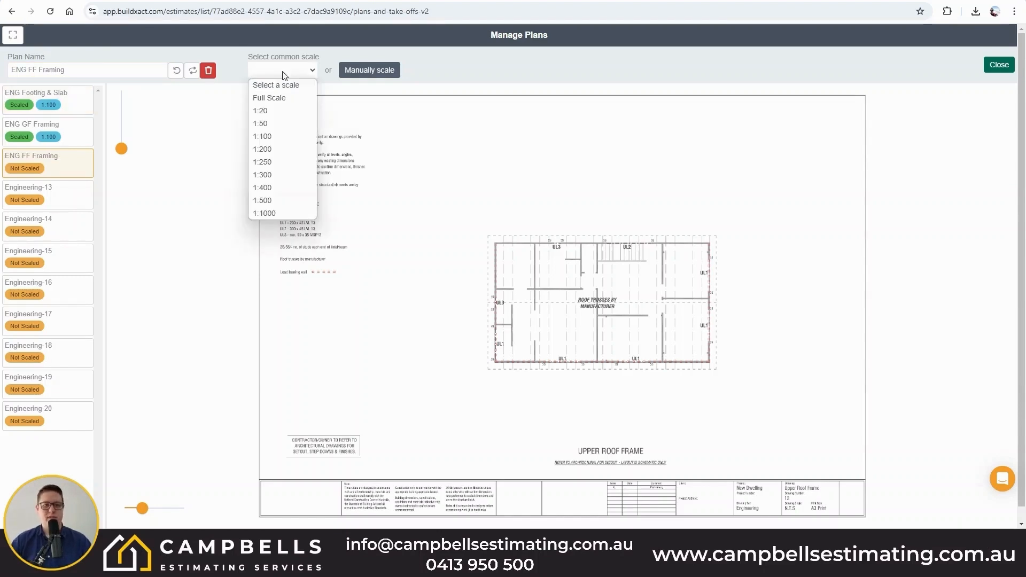
click(278, 139)
click(359, 70)
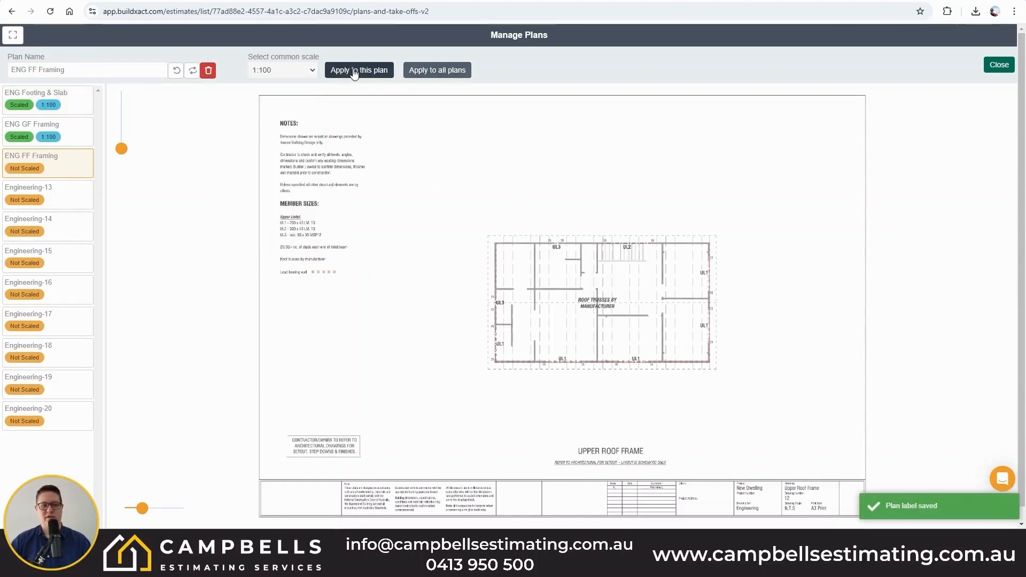
click(612, 322)
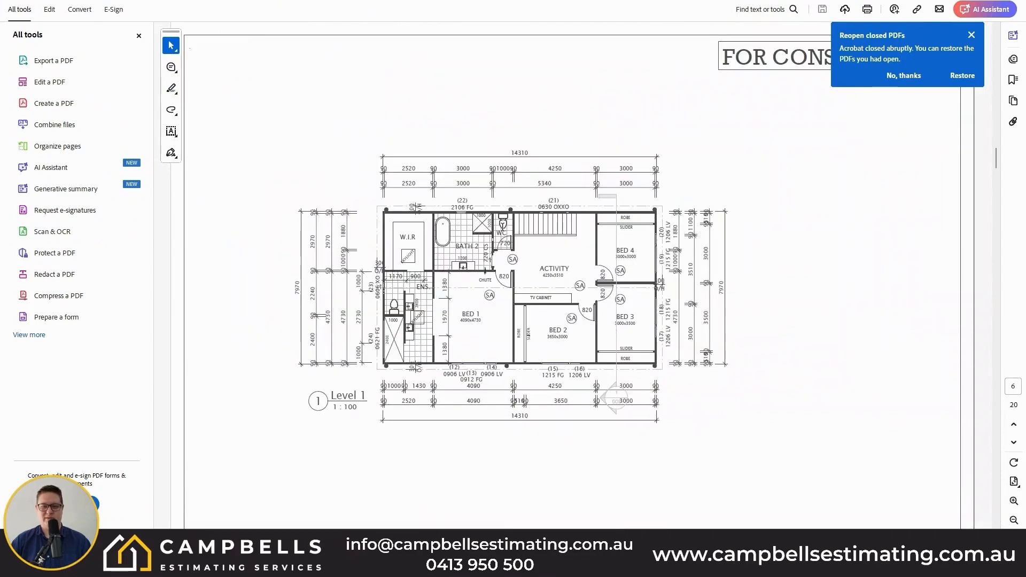
Look up the Level 1 plan's overall side dimension in Acrobat and test the ENG FF Framing scale in Buildxact along the matching outer wall
scroll(277, 338, up, 3)
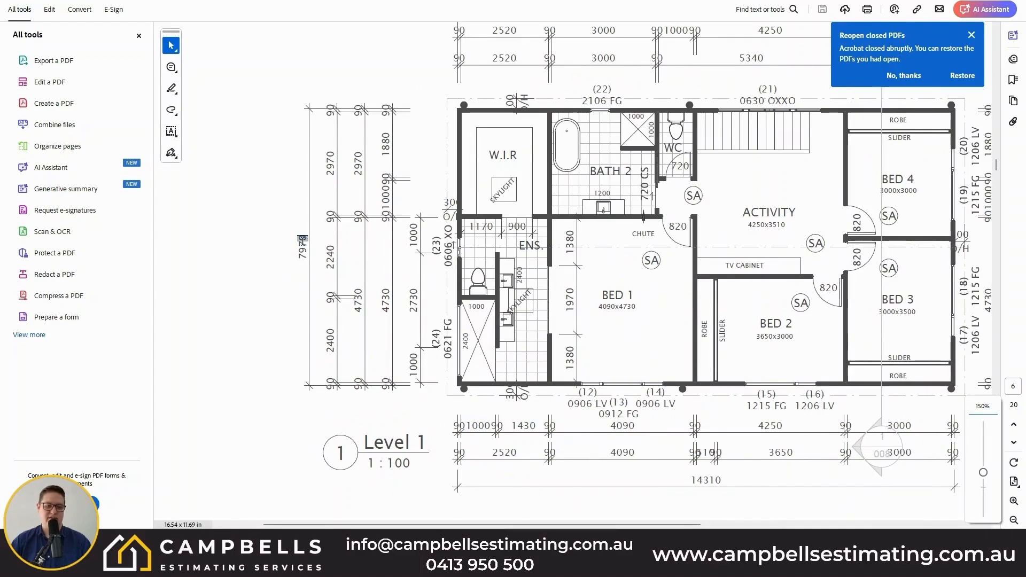
drag(303, 235, 303, 260)
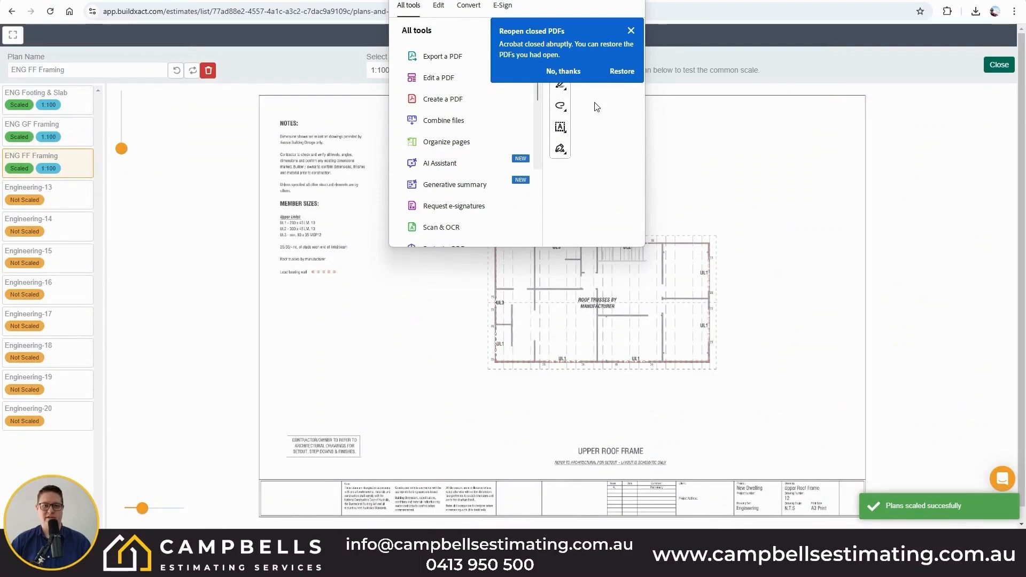
scroll(677, 358, up, 2)
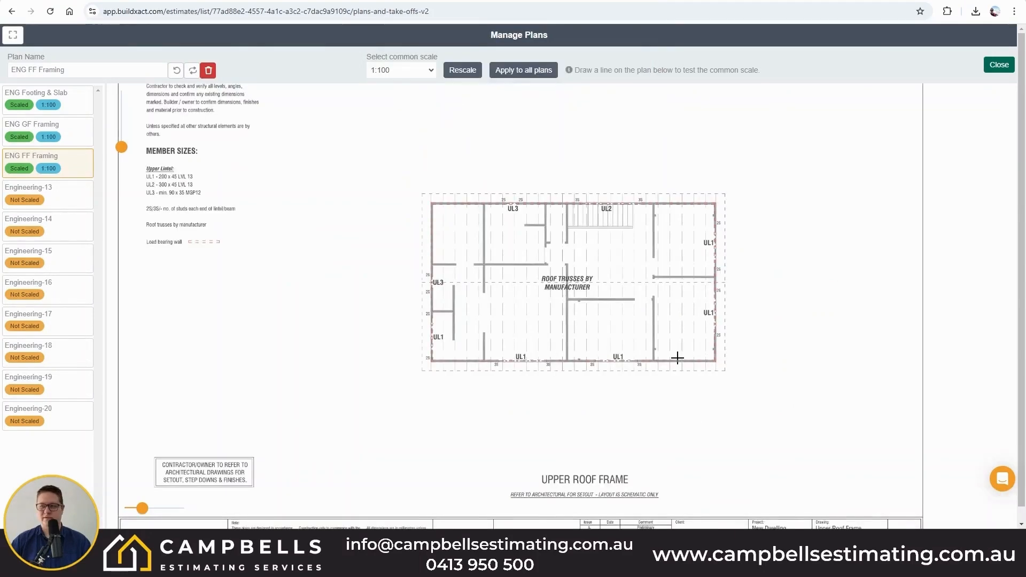
scroll(677, 358, up, 1)
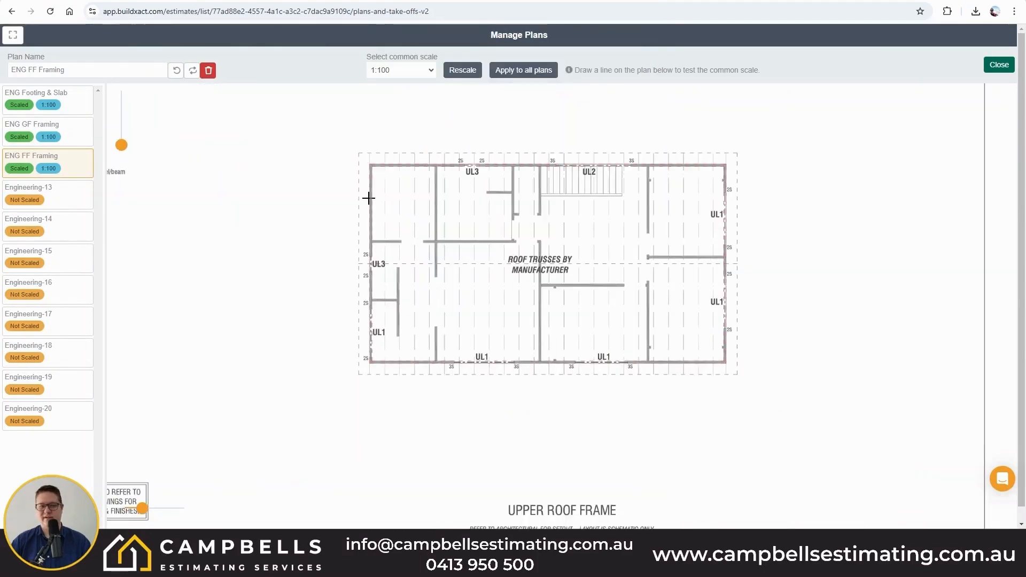
drag(368, 165, 368, 364)
scroll(370, 363, up, 2)
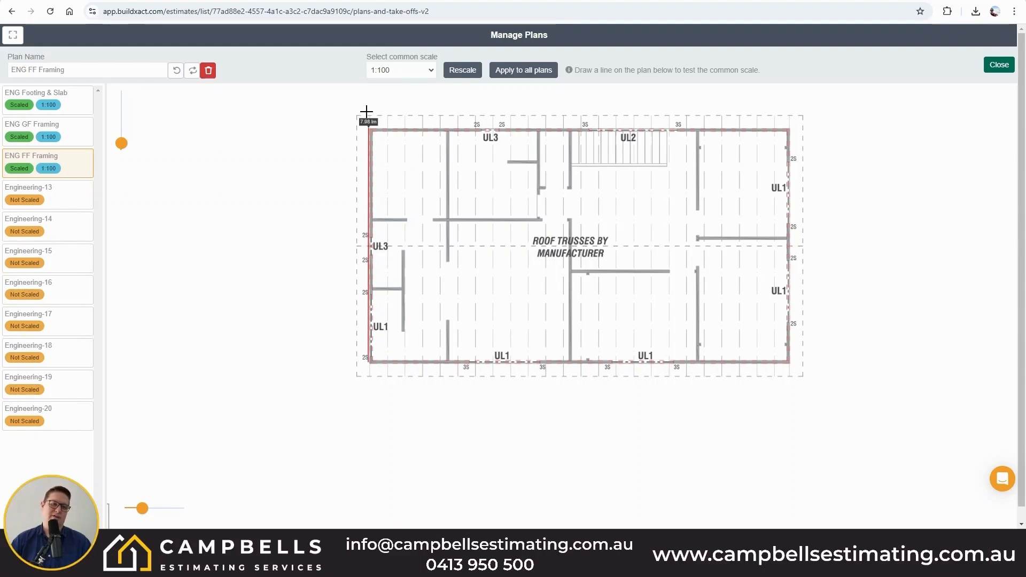
Rename the Engineering-13 Ground Floor Bracing sheet as ENG GF Bracing
click(49, 202)
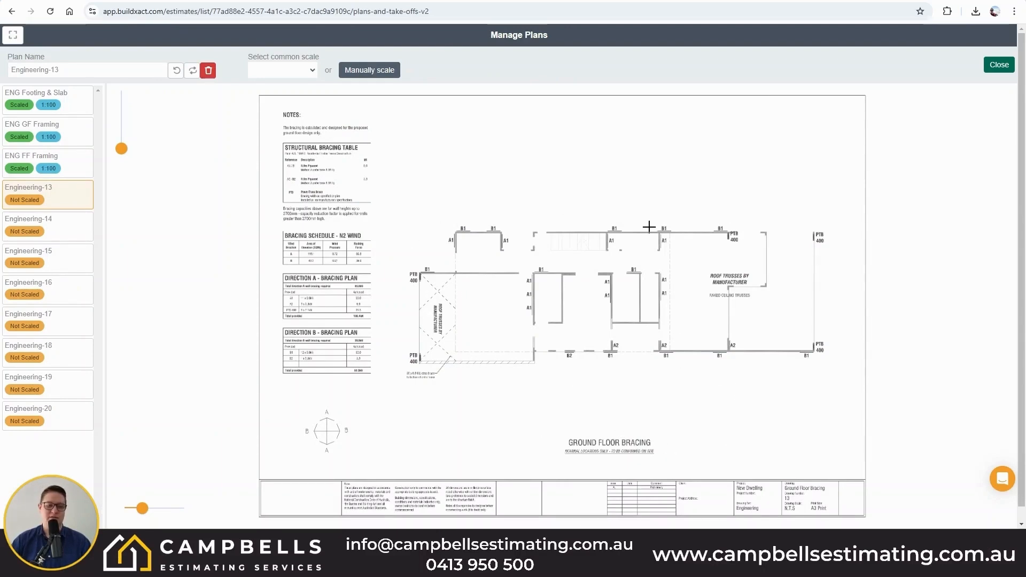
triple_click(119, 70)
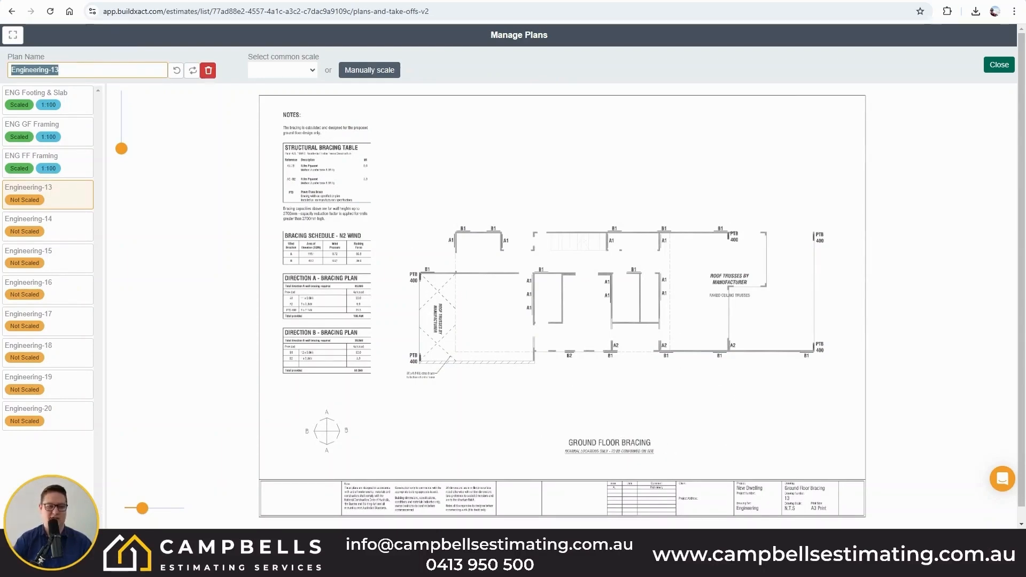
text(ENG GF )
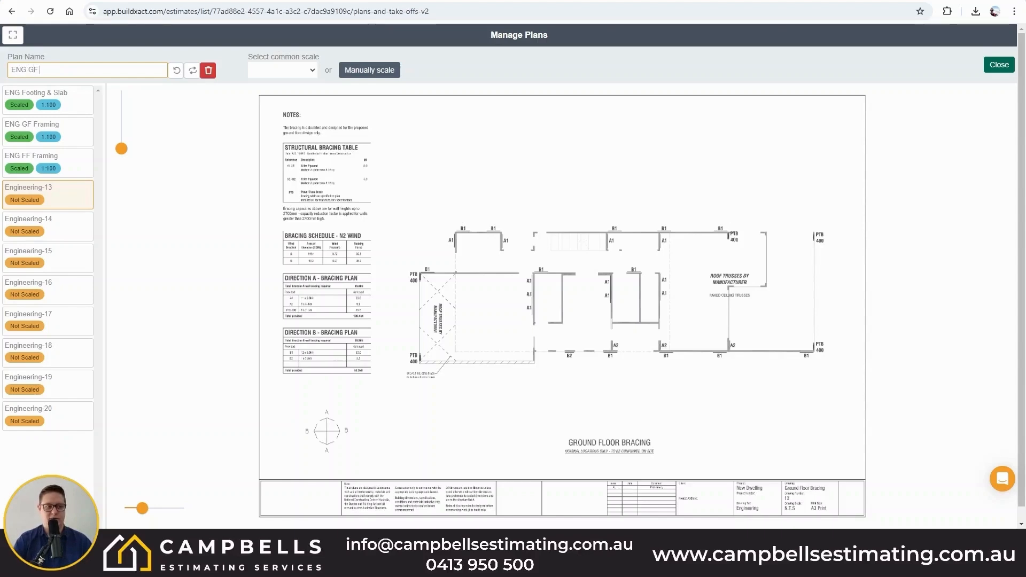
text(Braci)
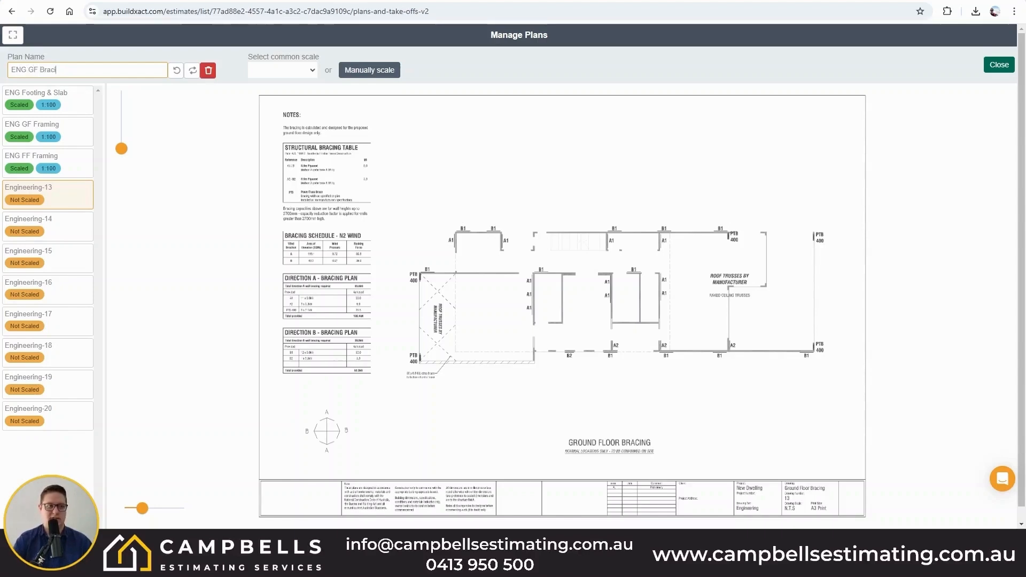
text(ng)
Apply the 1:100 common scale to the ENG GF Bracing sheet only
click(283, 70)
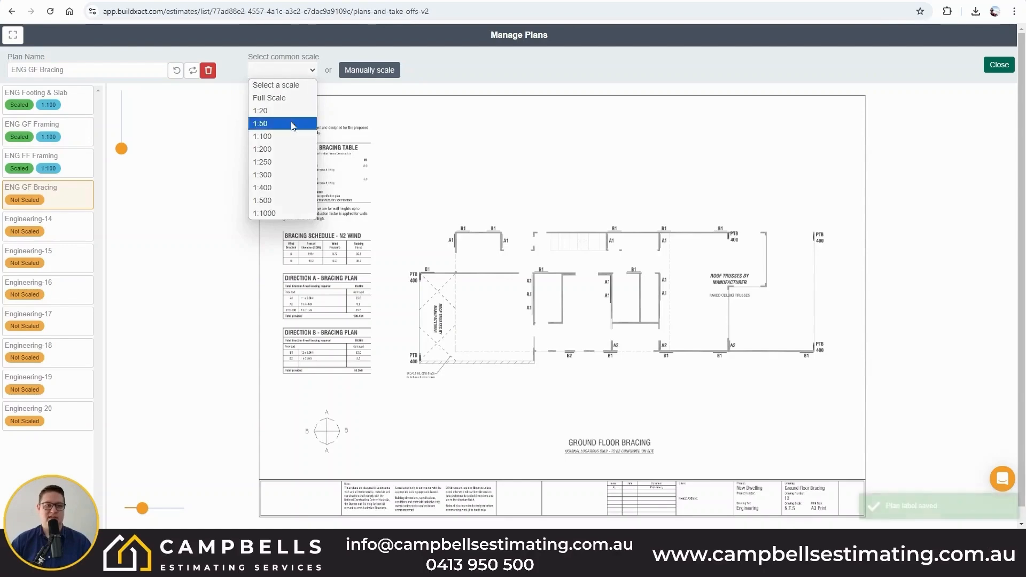
click(278, 136)
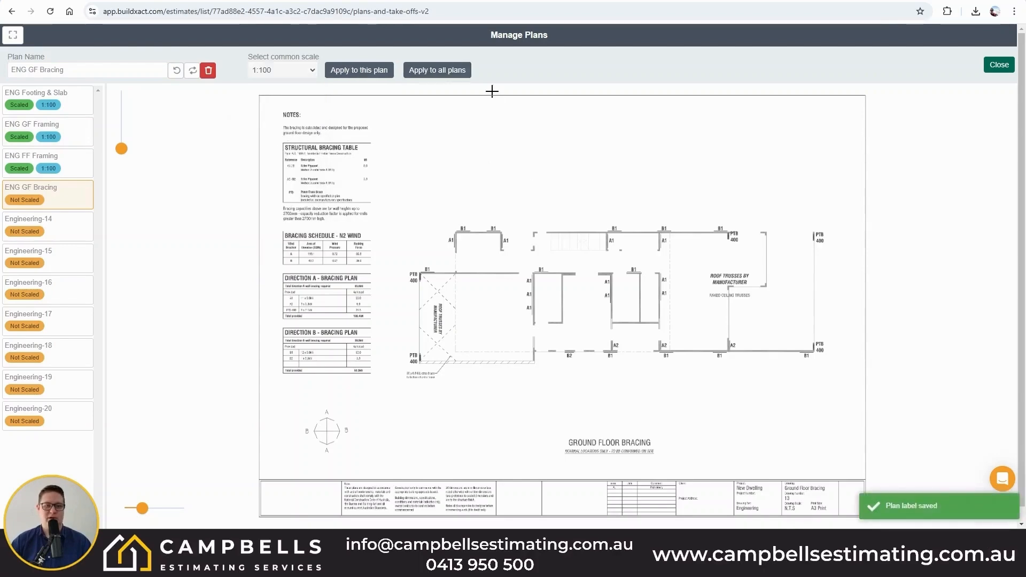
click(357, 72)
click(611, 322)
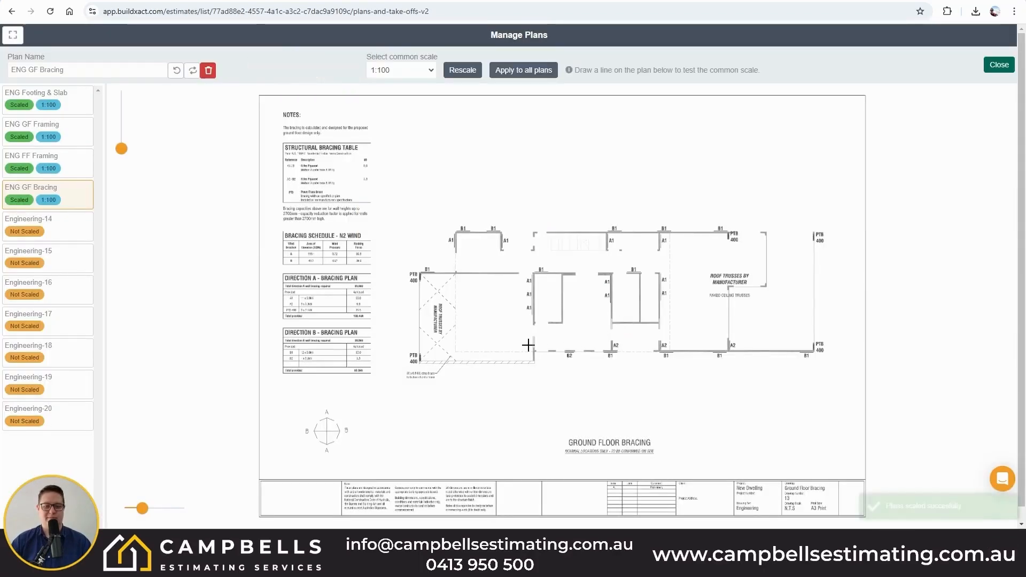
Test the ENG GF Bracing scale with vertical lines along the outer wall between the two PTB 400 marks beside the roof trusses
scroll(448, 381, up, 5)
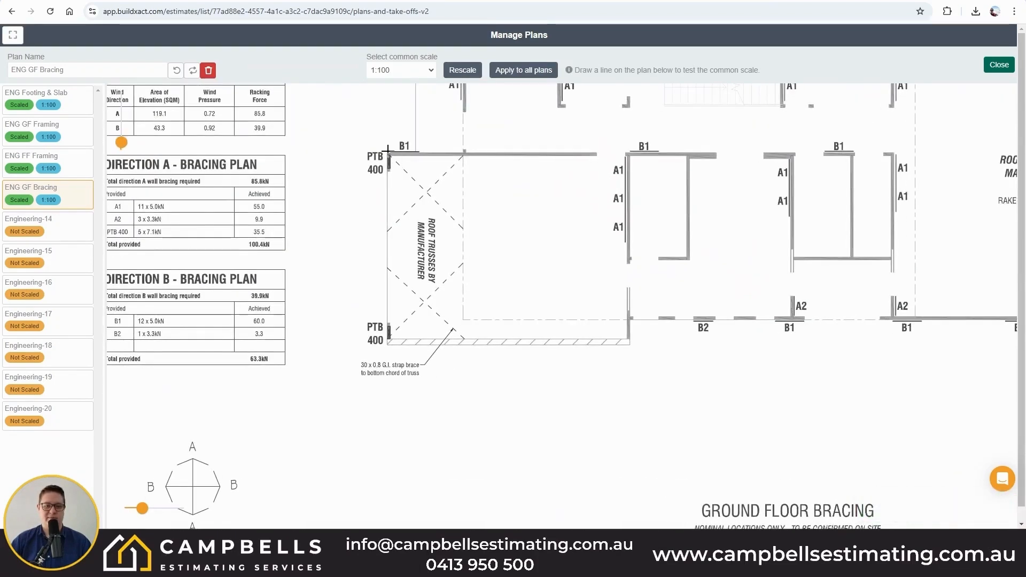
drag(388, 152, 388, 345)
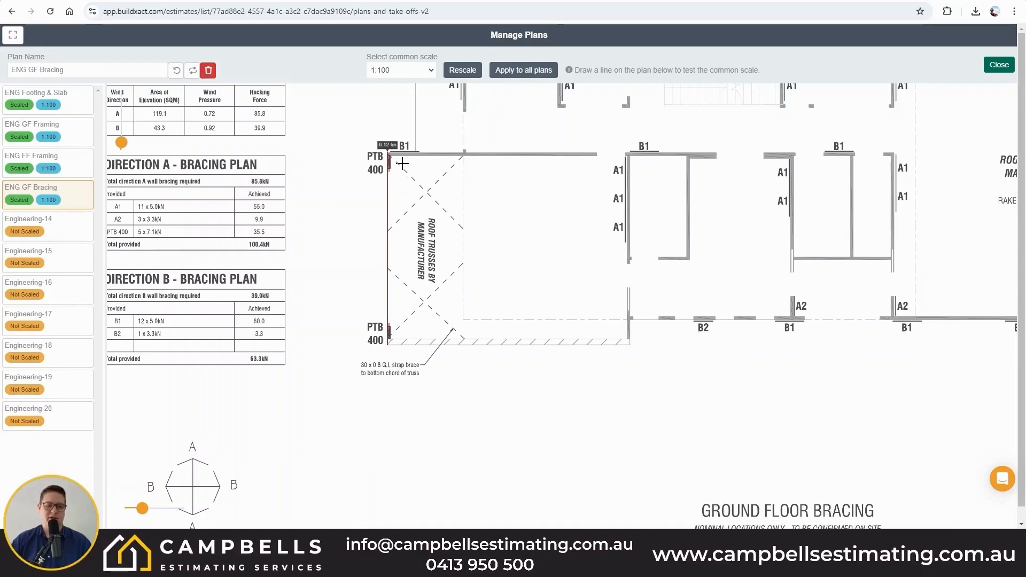
drag(394, 154, 394, 346)
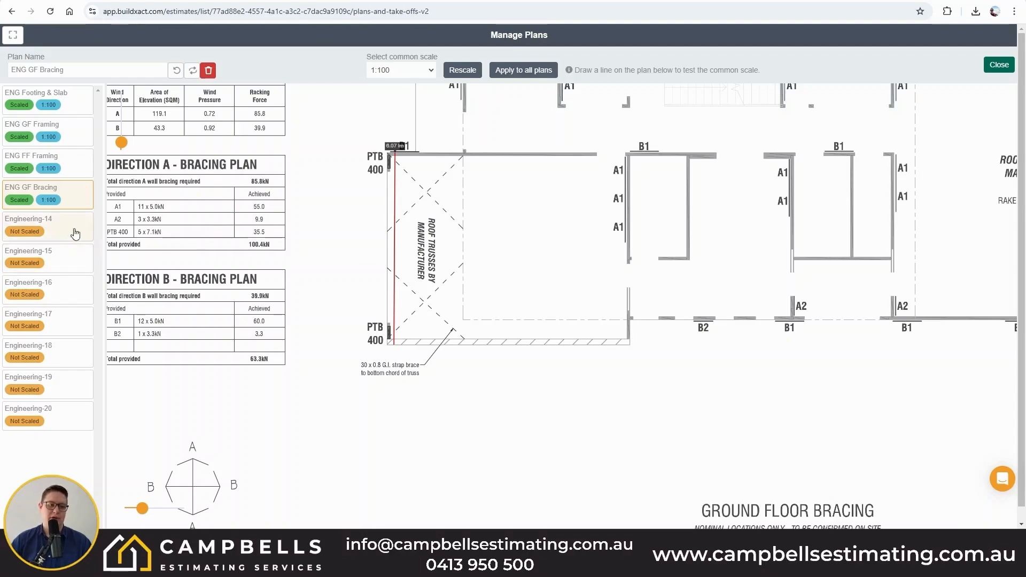
scroll(393, 316, down, 3)
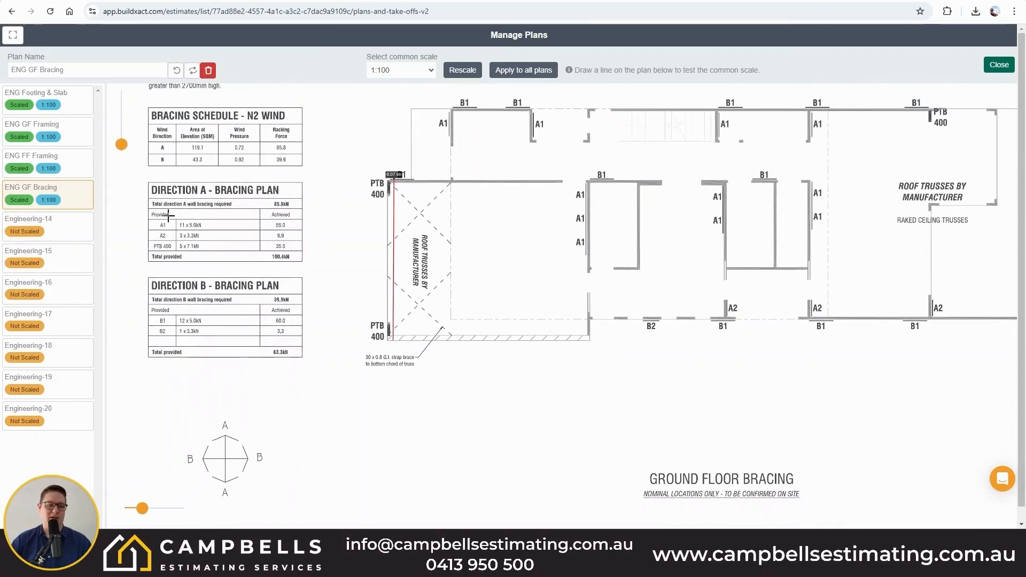
Rename the Engineering-14 Upper Floor Bracing sheet as ENG FF Bracing
click(29, 219)
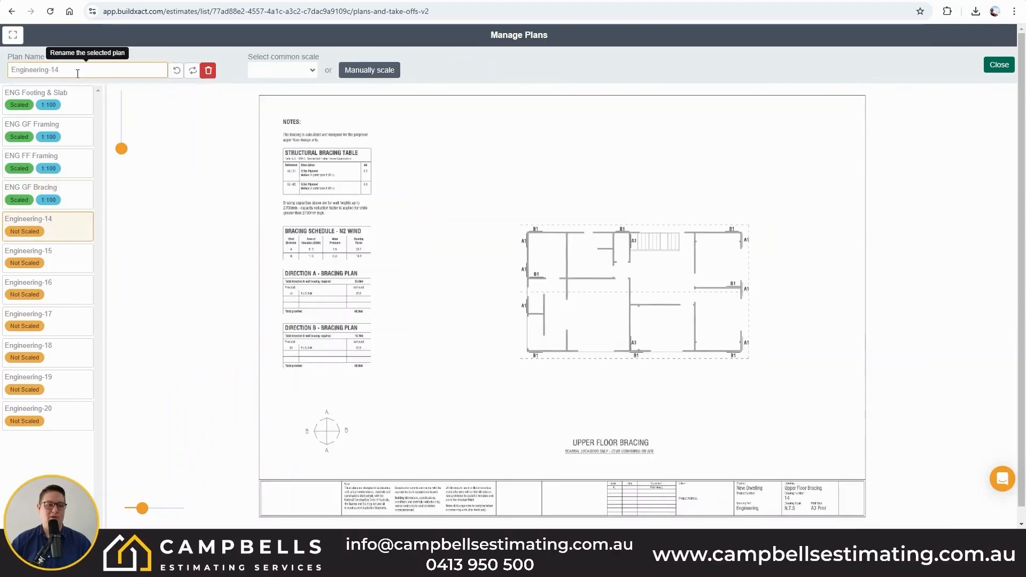
triple_click(82, 69)
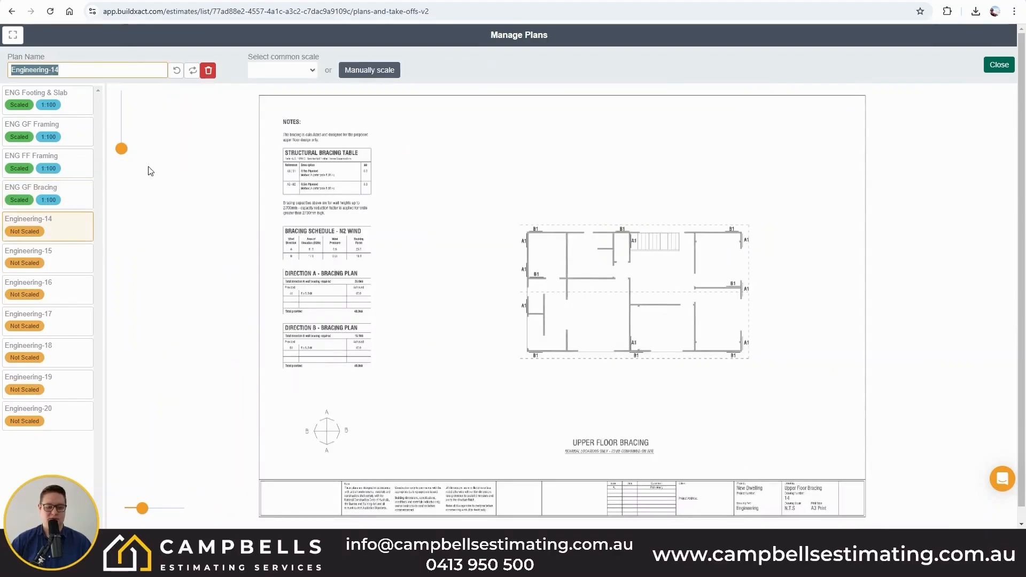
text(ENG FF Bracing)
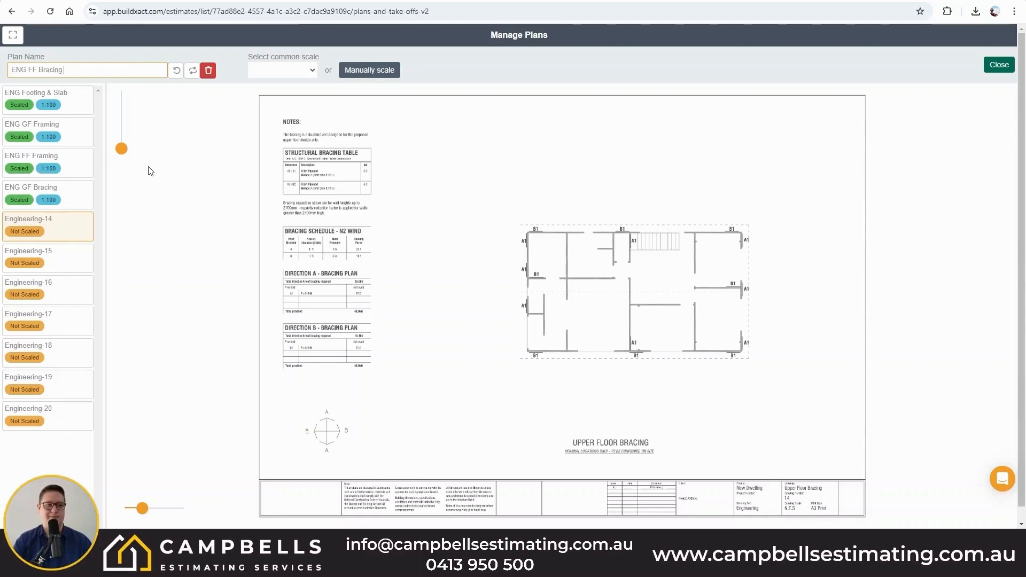
Apply the 1:100 common scale to the ENG FF Bracing sheet only
click(300, 74)
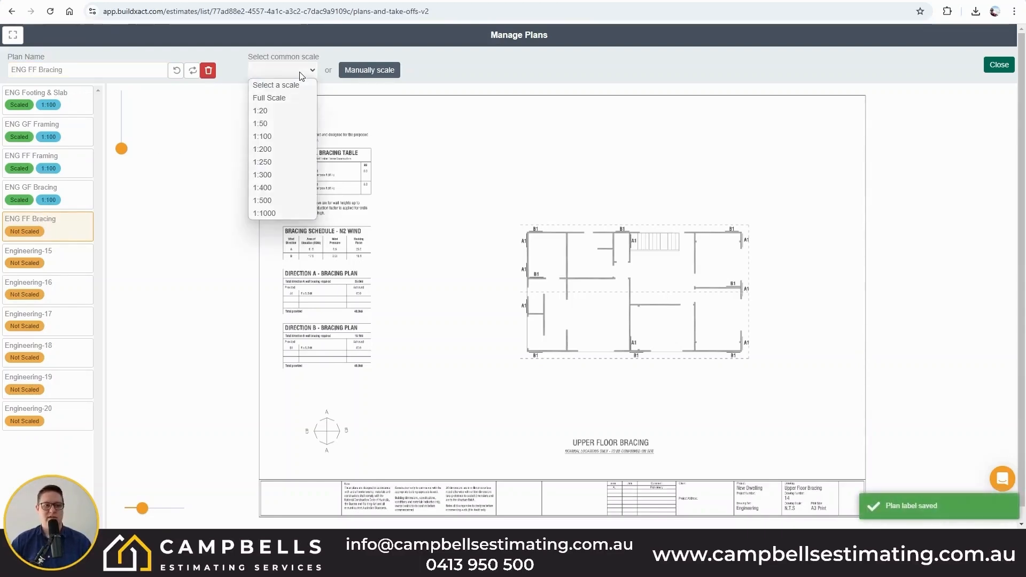
click(265, 136)
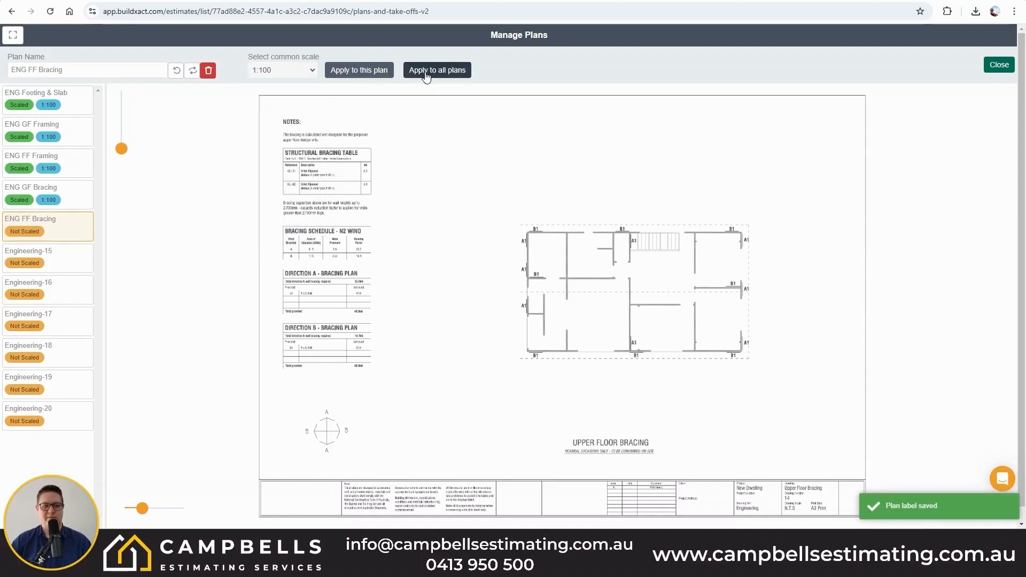
click(365, 71)
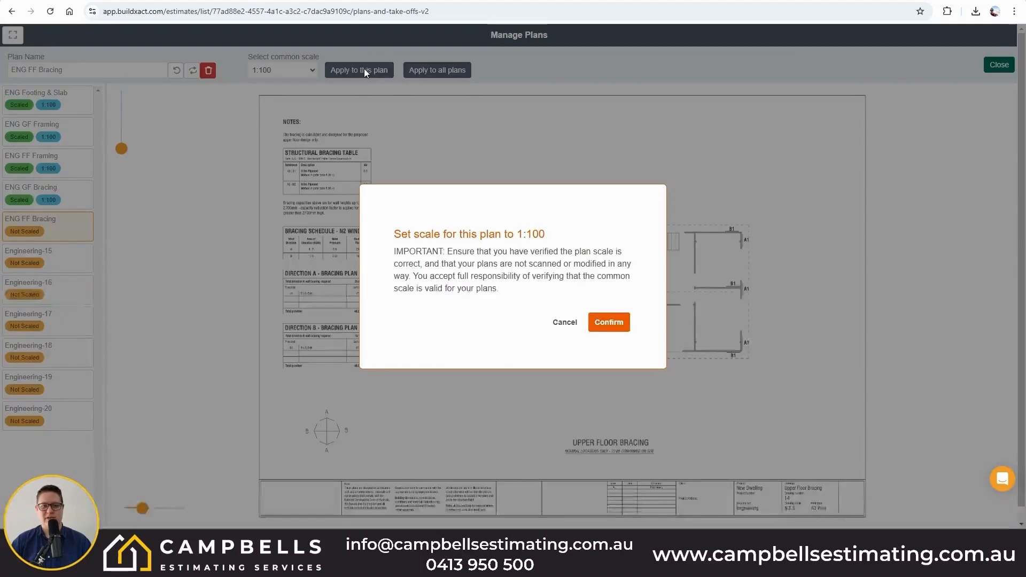
click(620, 322)
Test the ENG FF Bracing scale with a vertical line along the full outer wall on the ensuite side
scroll(536, 359, up, 2)
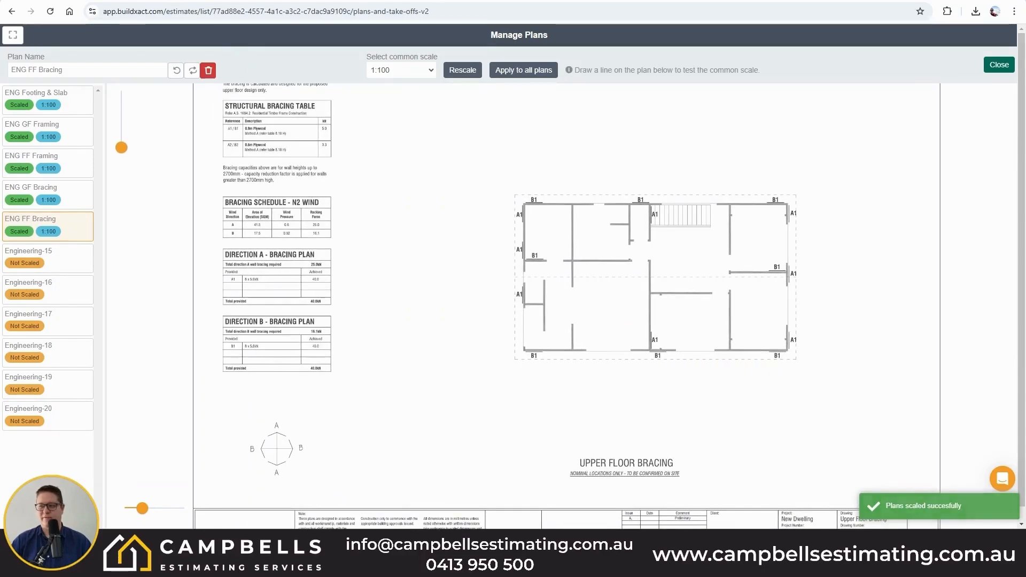
scroll(547, 282, up, 4)
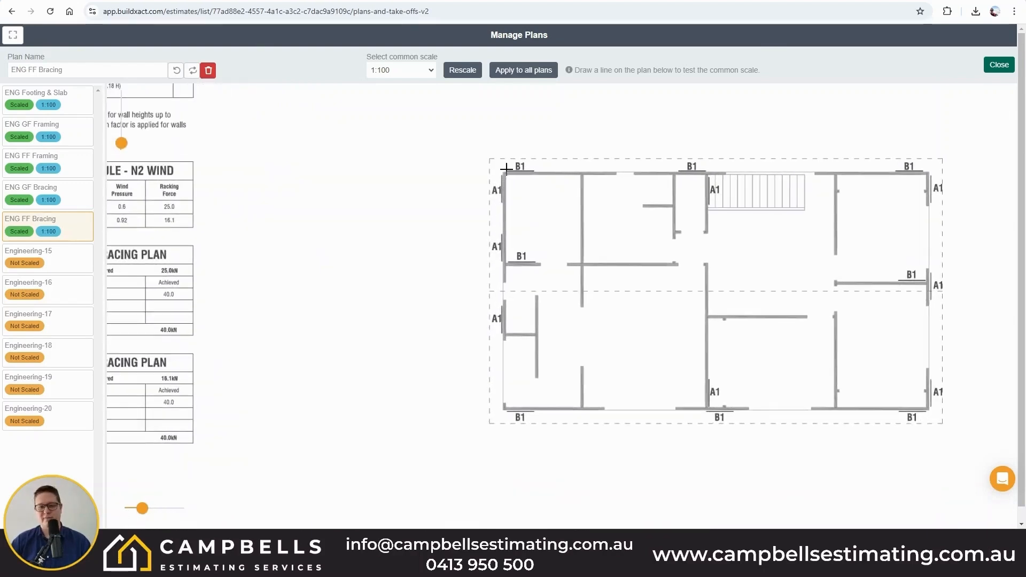
click(502, 171)
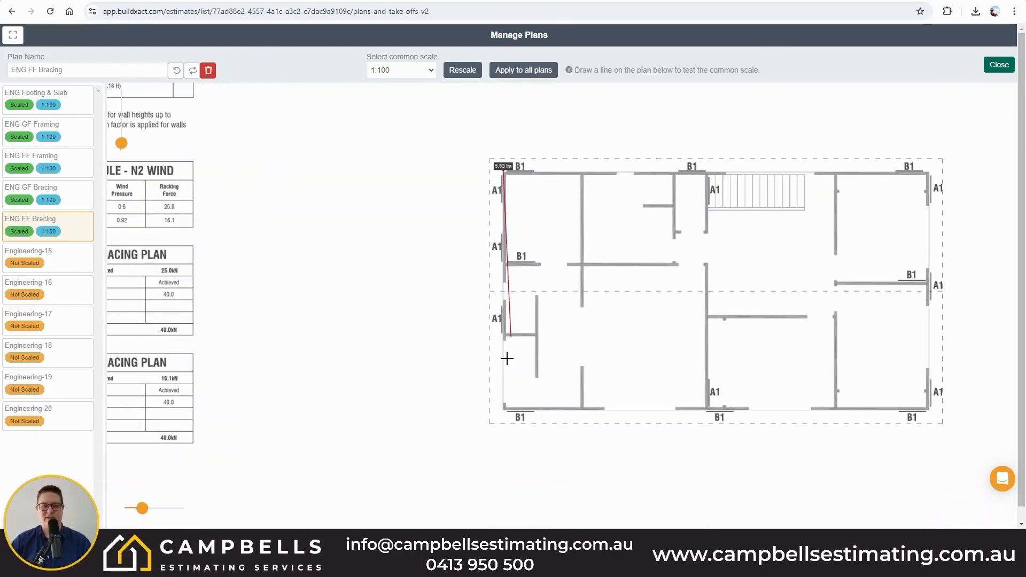
click(504, 411)
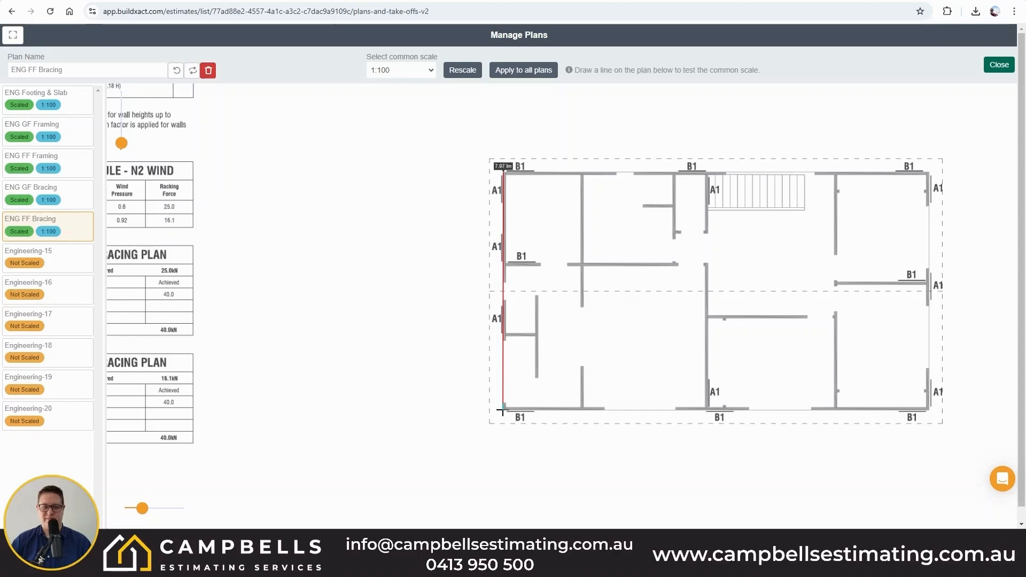
click(503, 410)
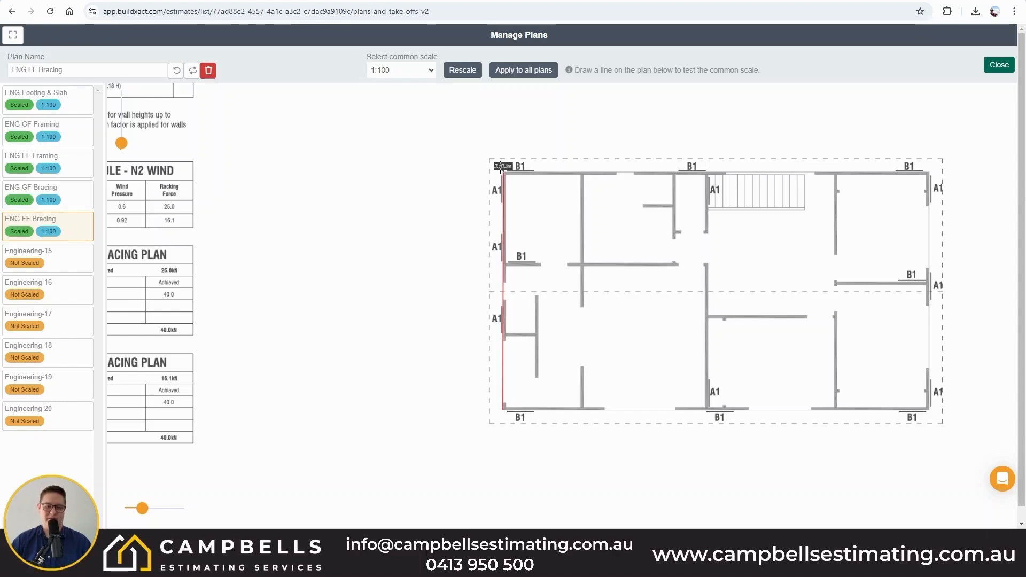
Delete the Engineering-15 framing details sheet and the Engineering-16 sheet from the plans
click(50, 270)
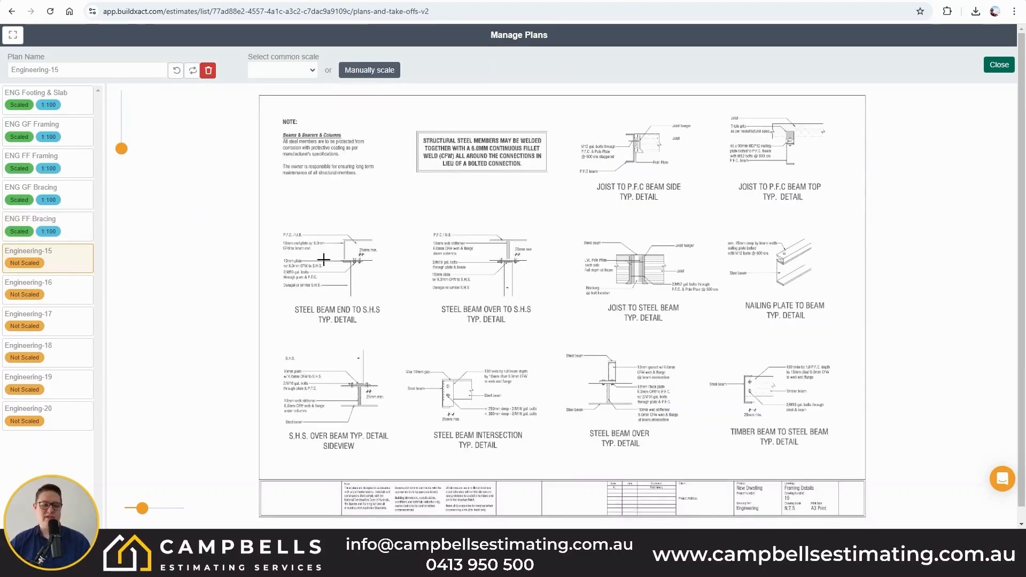
click(208, 70)
click(609, 304)
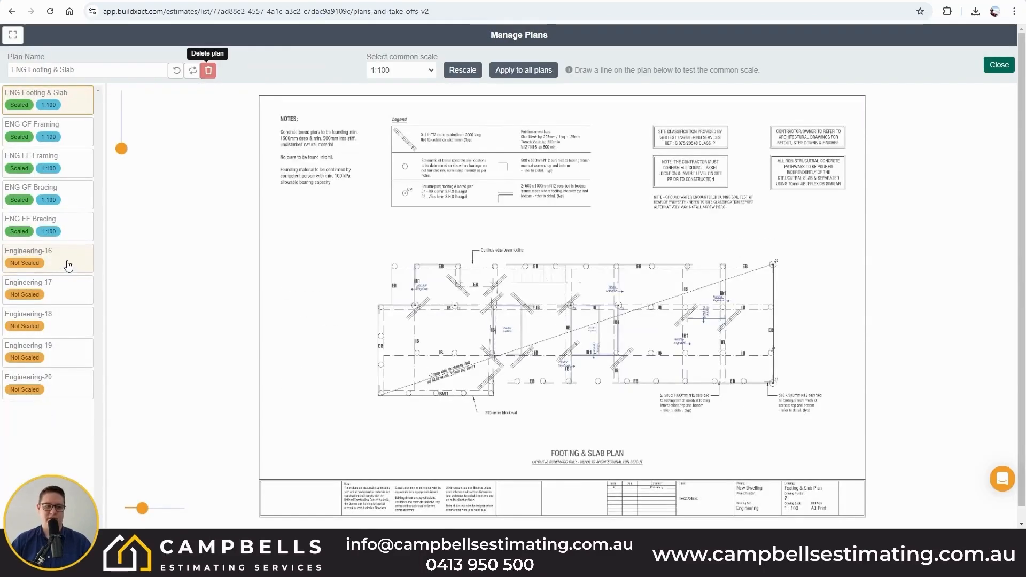
click(208, 70)
click(601, 307)
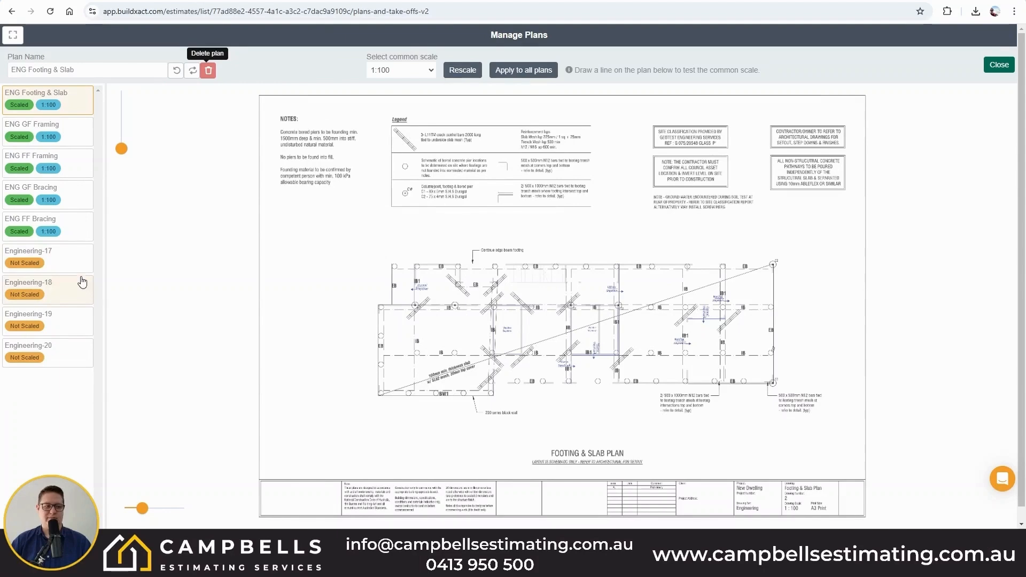
Delete the Engineering-17 and Engineering-18 framing details sheets from the plans
click(69, 264)
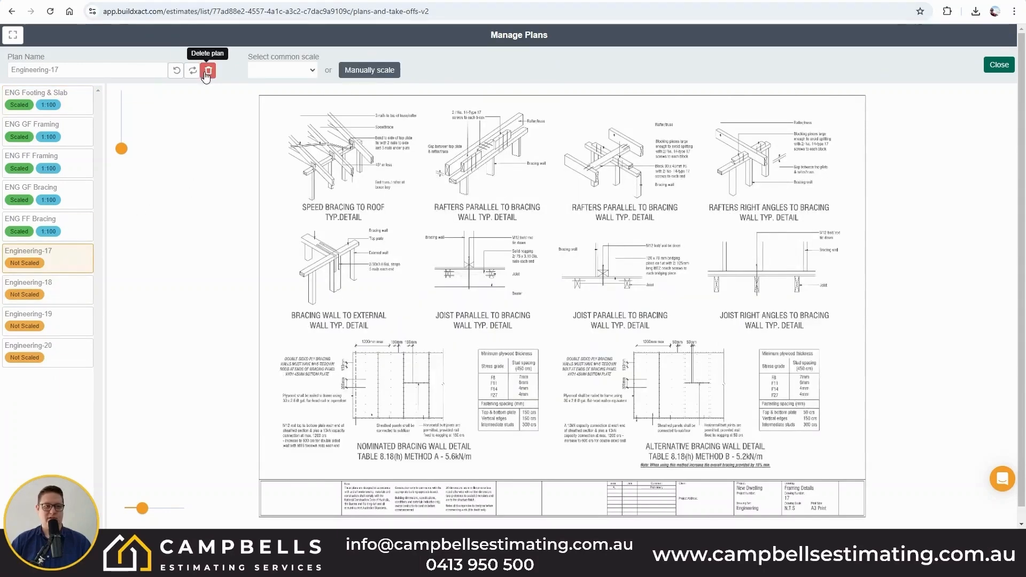
click(208, 70)
click(610, 304)
click(89, 260)
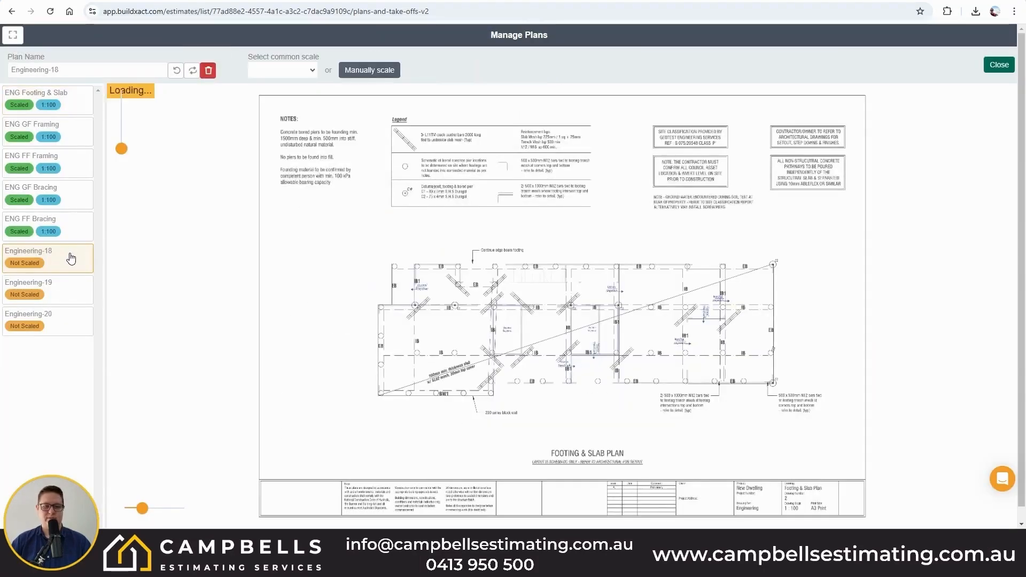
click(208, 70)
click(609, 304)
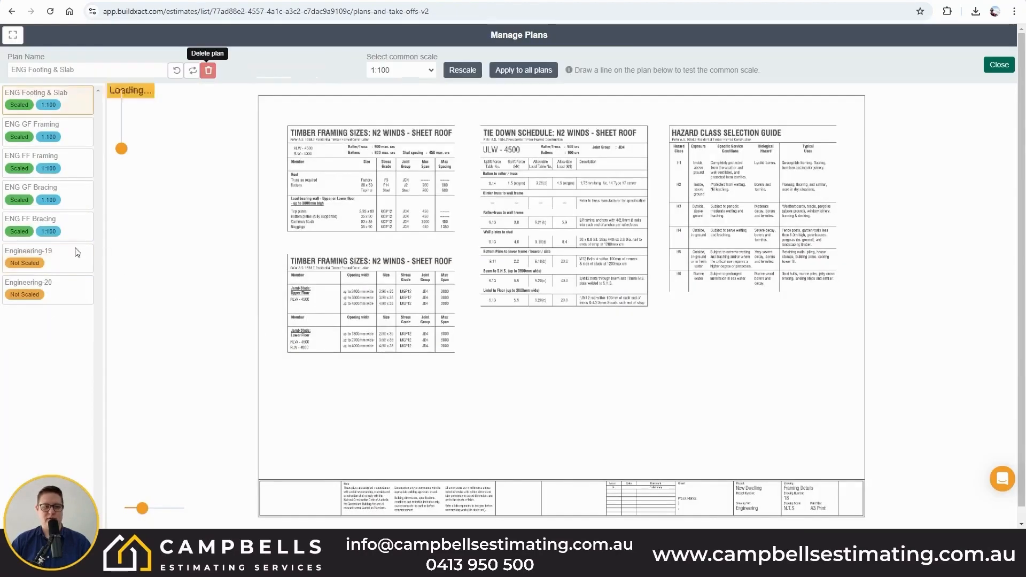
Delete the Engineering-19 construction notes sheet and the Engineering-20 sheet from the plans
click(64, 267)
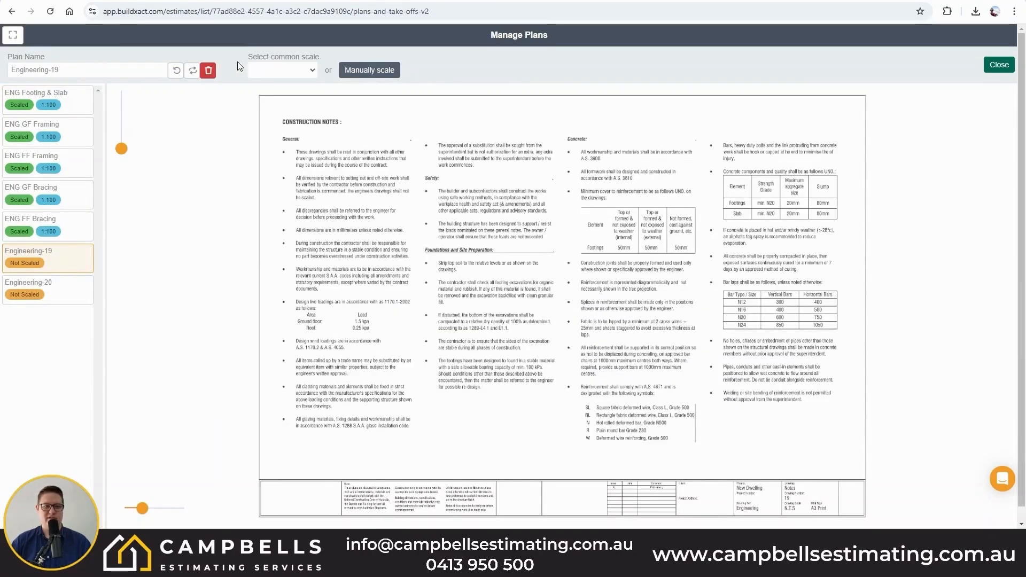
click(208, 70)
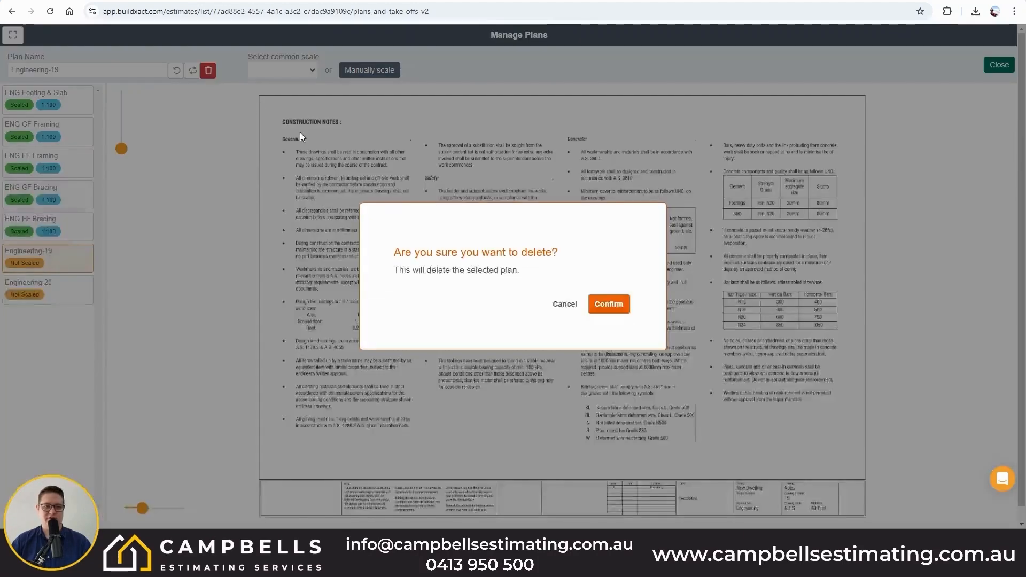
click(603, 303)
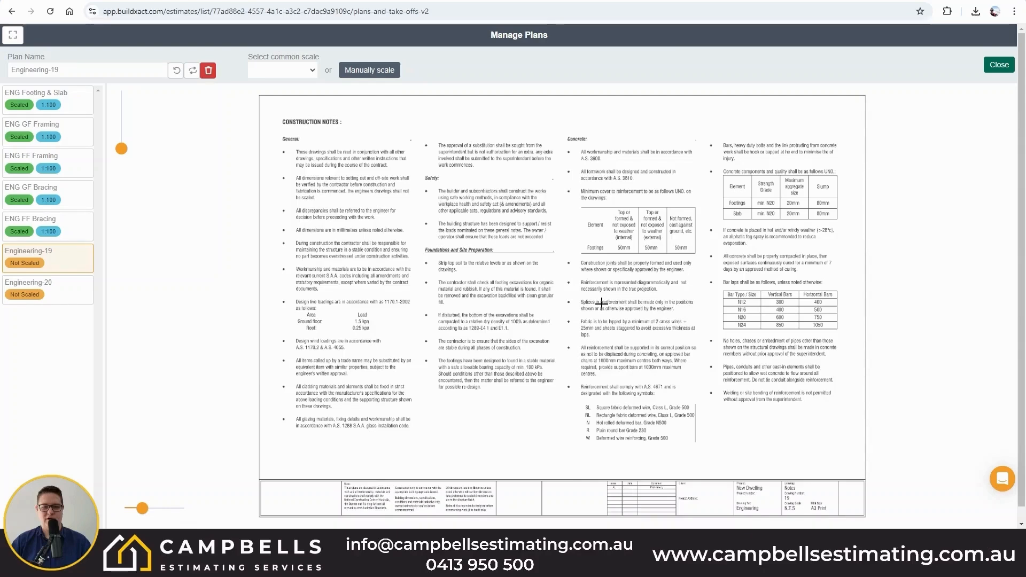
Review the remaining engineering sheets in order: Footing & Slab, GF Framing, FF Framing, GF Bracing and FF Bracing
click(52, 109)
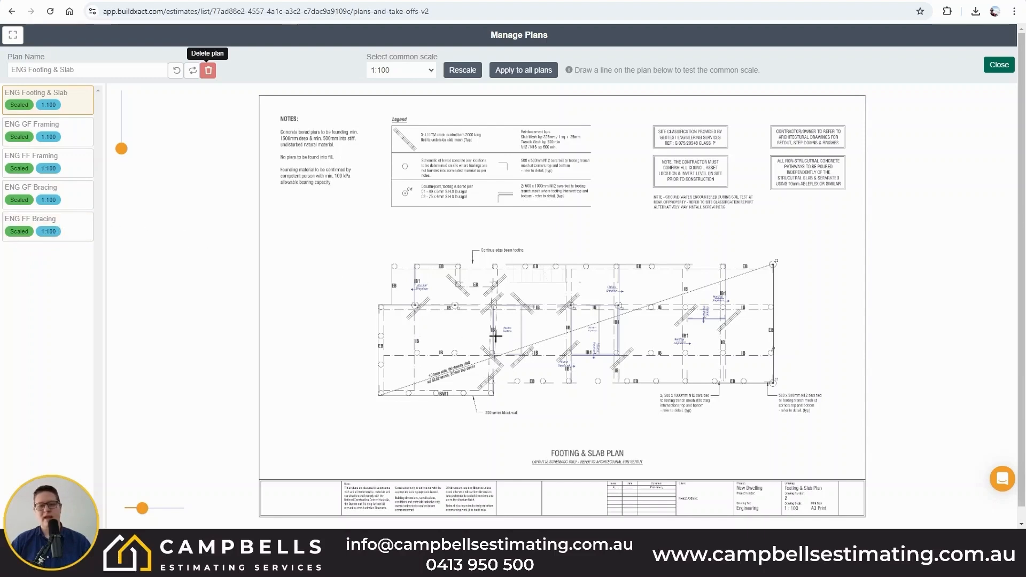
click(59, 130)
click(66, 168)
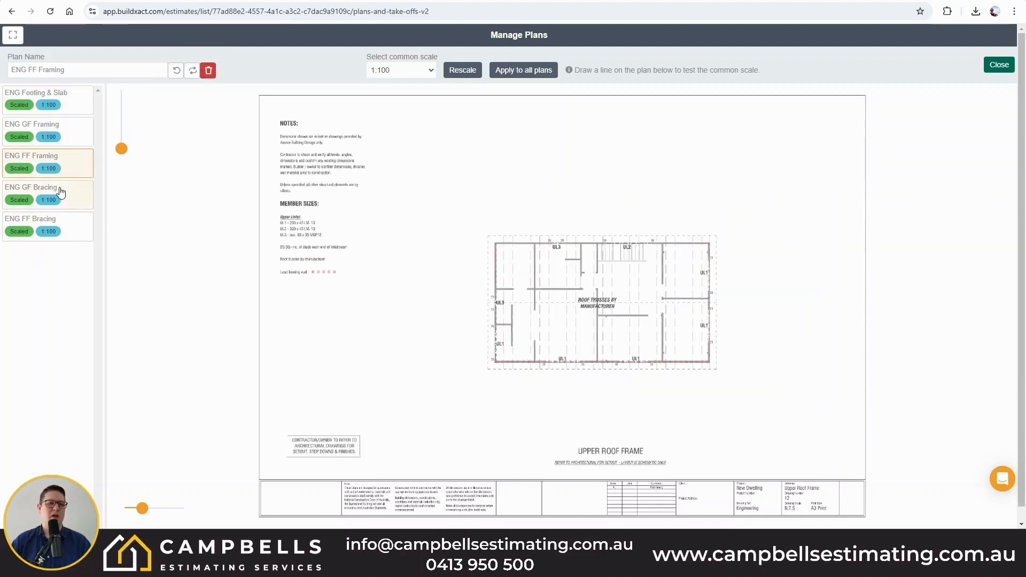
click(60, 195)
click(65, 231)
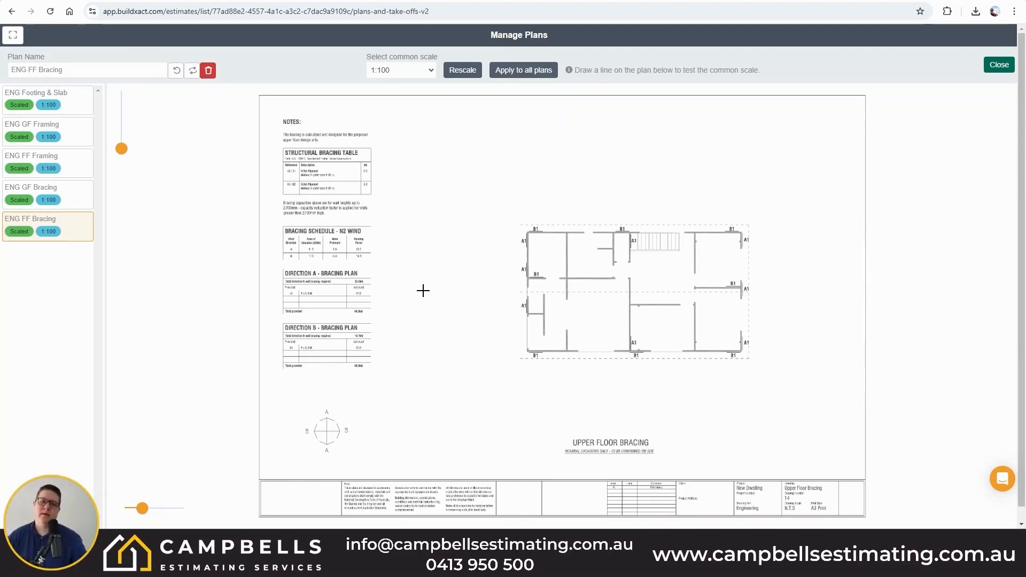
Close plan management and open the costings of the Test Estimate
click(999, 65)
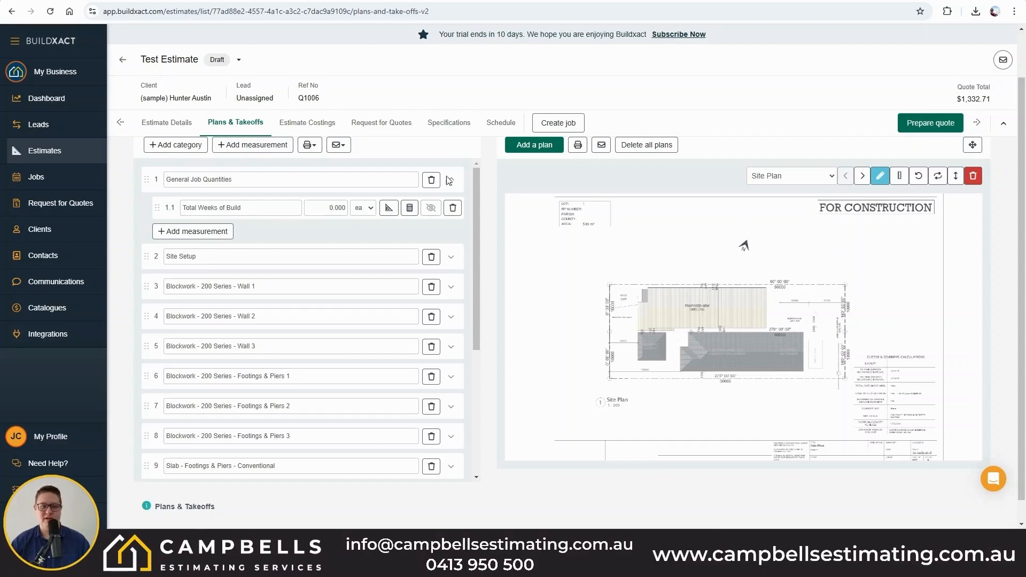
click(306, 127)
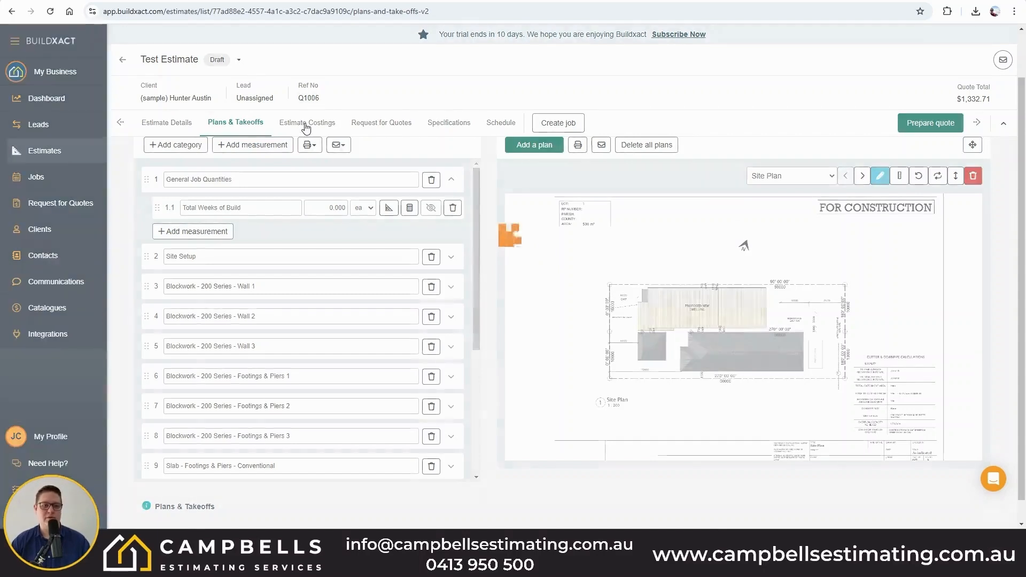